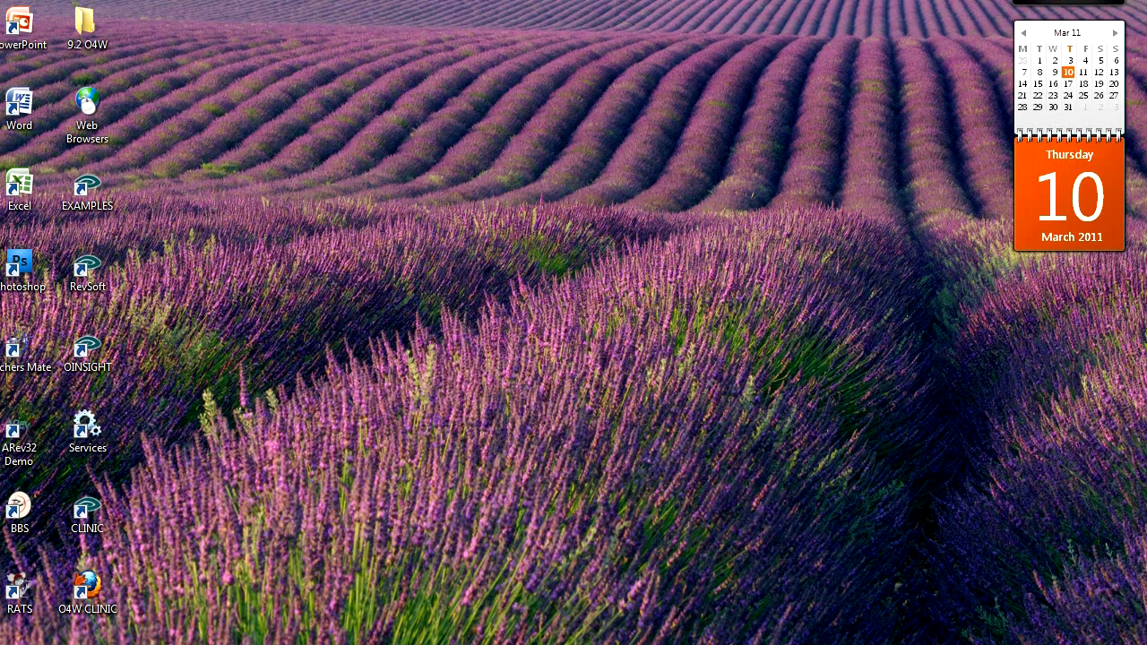
# Launch OpenInsight for the CLINIC application and run the Clinic app
pyautogui.click(97, 513)
pyautogui.doubleClick(97, 513)
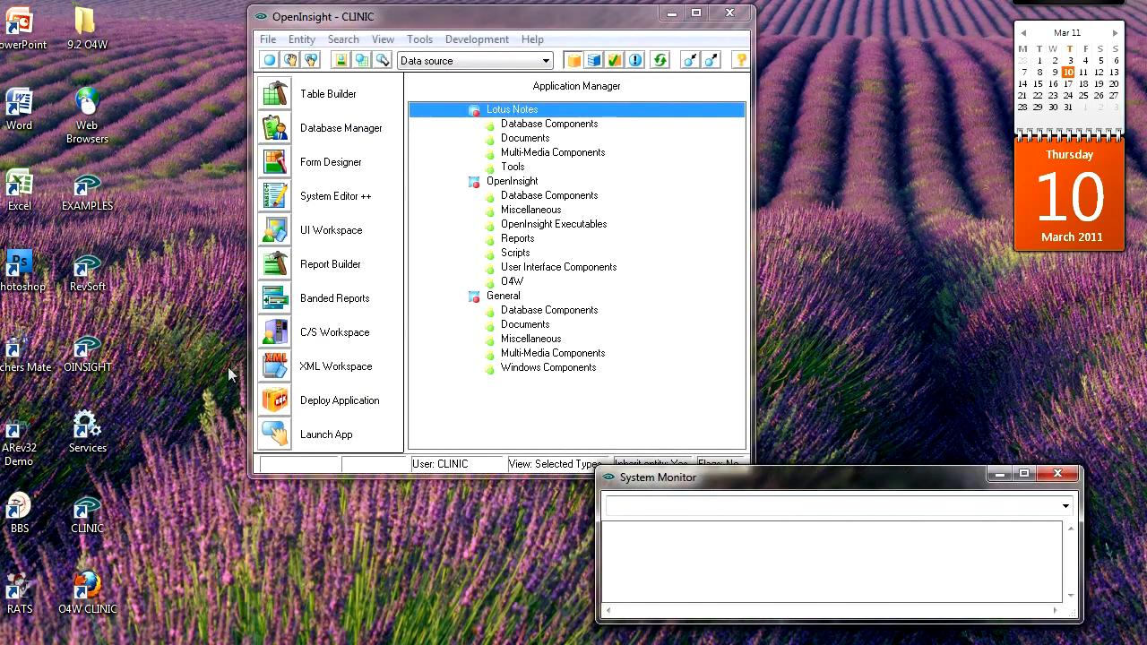
pyautogui.click(266, 429)
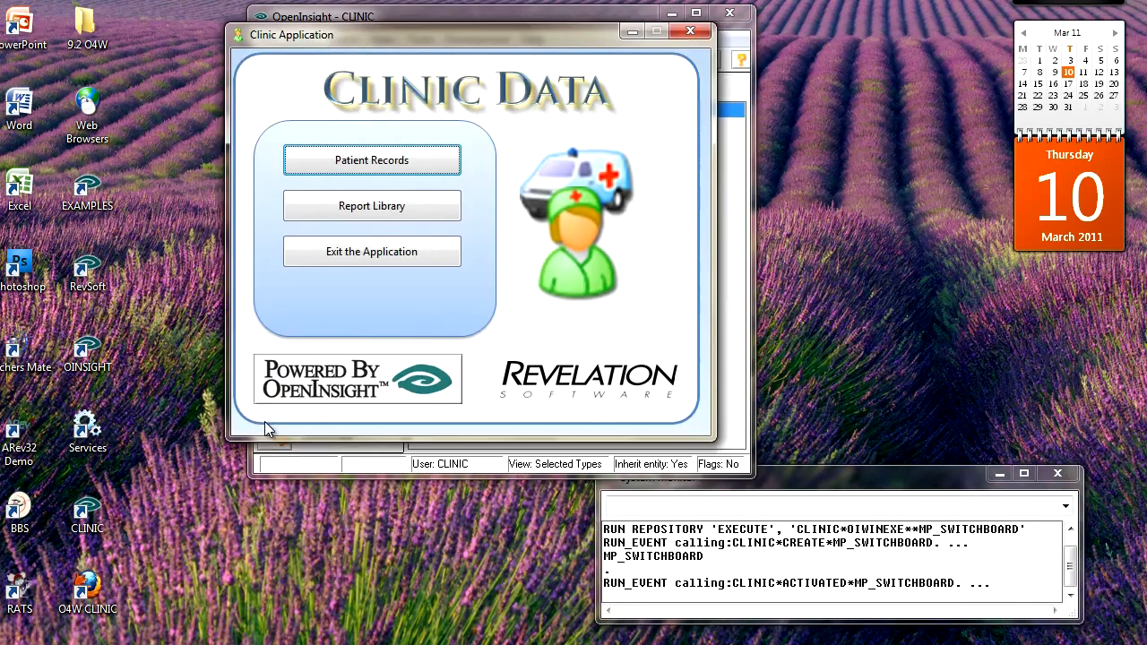
# Load patient record for Hospital No. 1 and open its first consultation's appointment
pyautogui.click(401, 161)
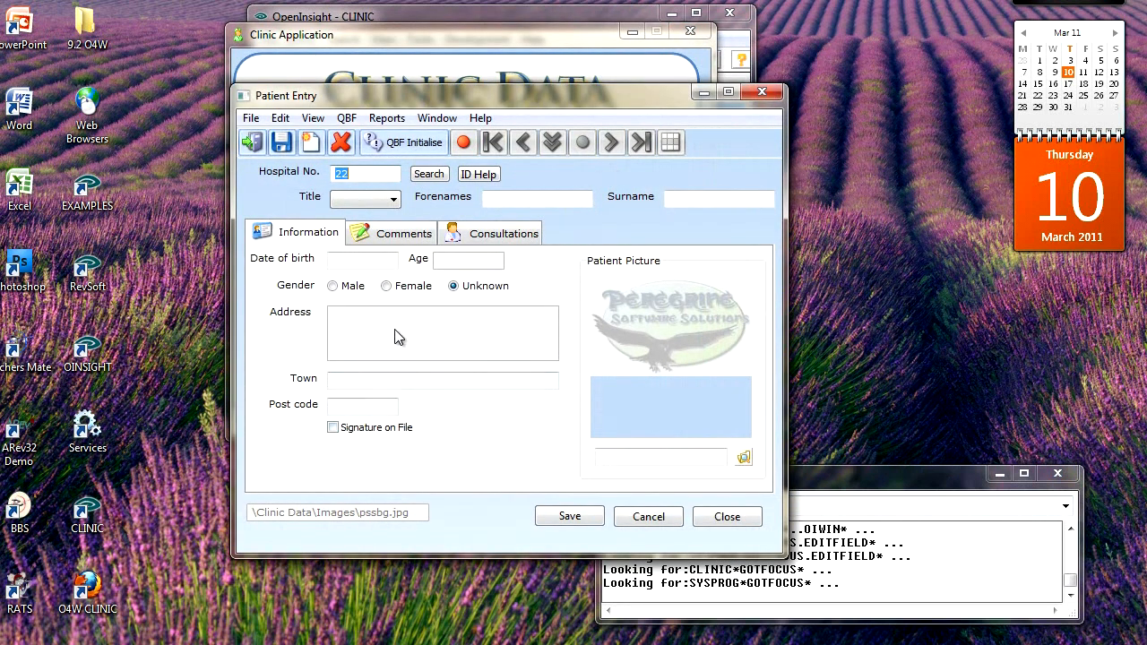
pyautogui.write('1')
pyautogui.press('Tab')
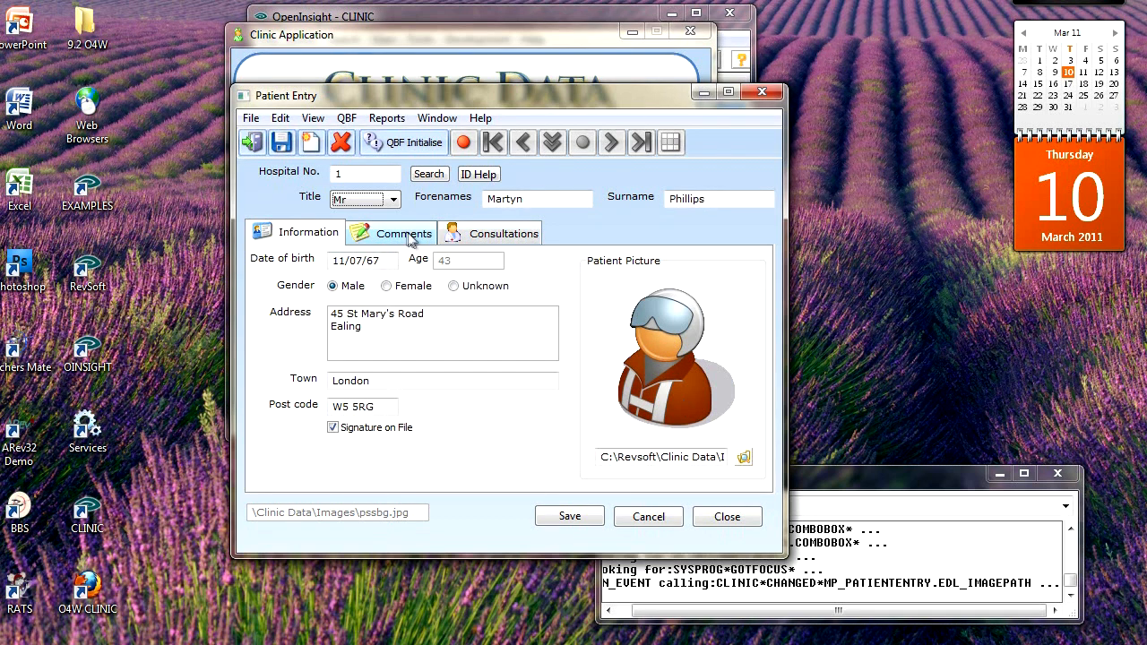
pyautogui.click(405, 235)
pyautogui.click(505, 233)
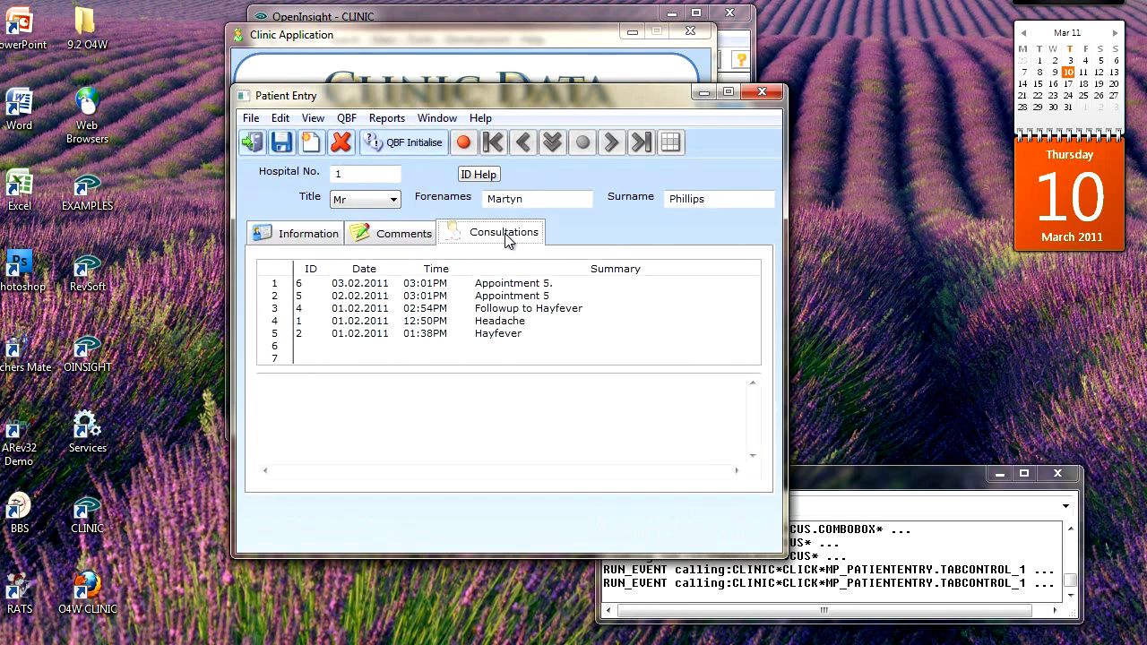
pyautogui.doubleClick(307, 283)
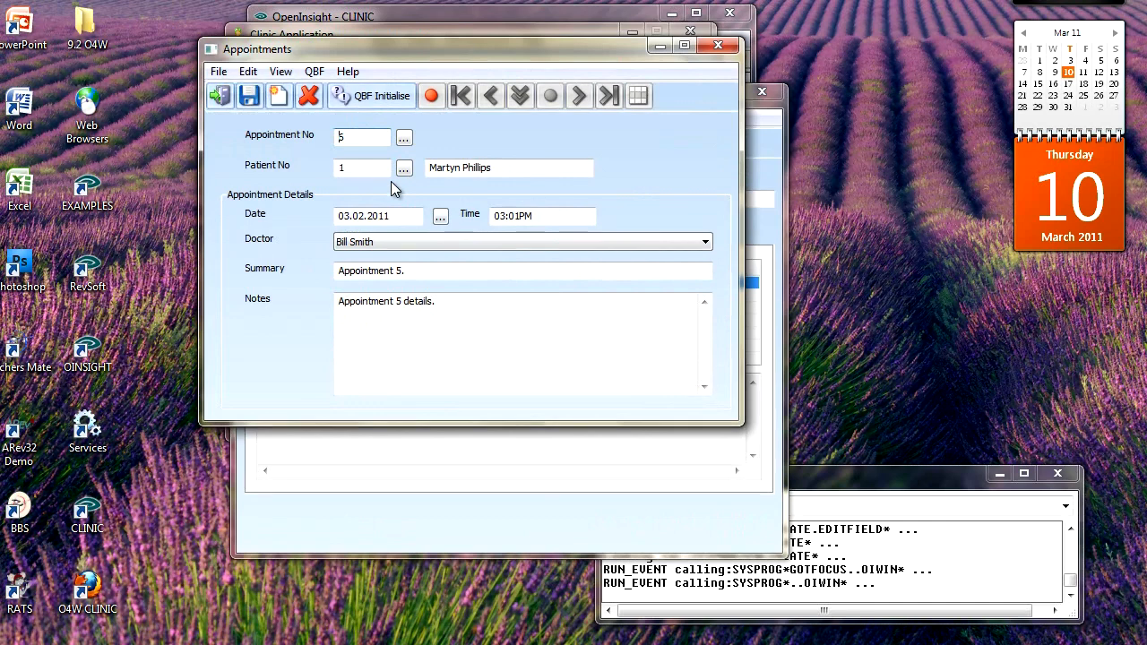
# Close the appointment, patient form, Clinic application and OpenInsight windows
pyautogui.click(716, 44)
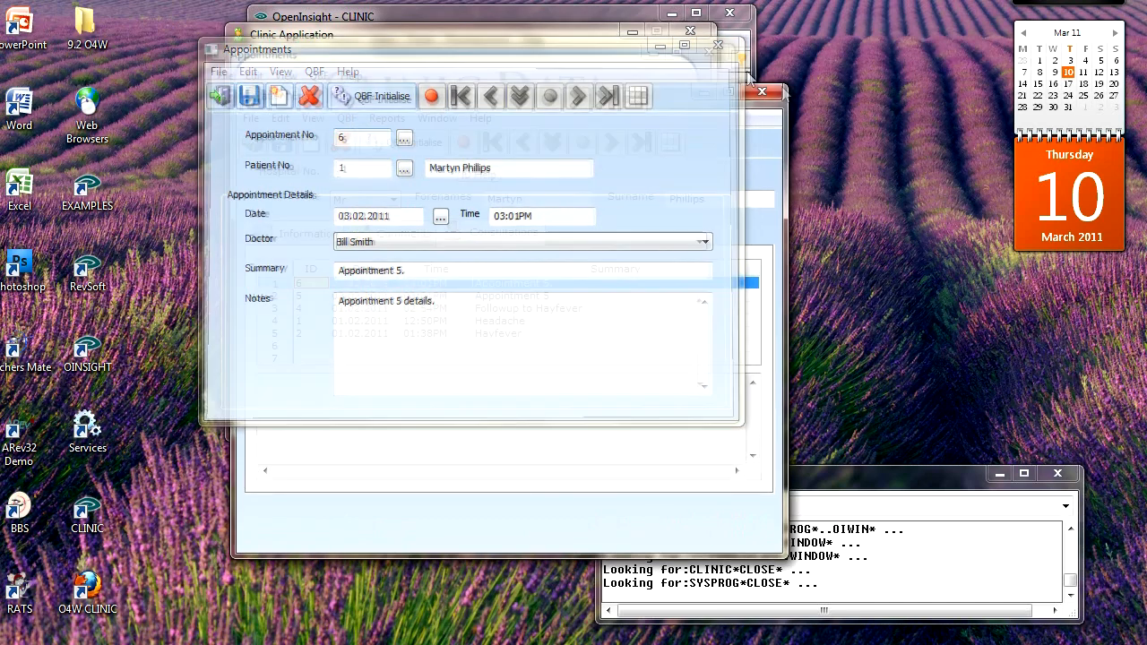
pyautogui.click(766, 92)
pyautogui.click(697, 34)
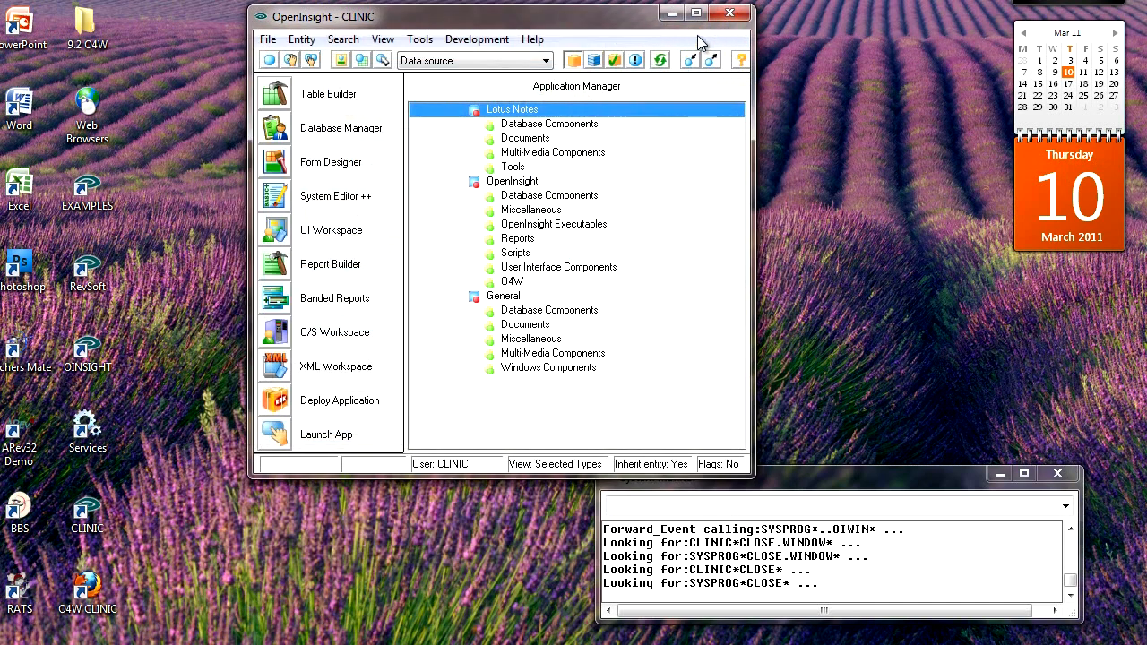
pyautogui.click(726, 18)
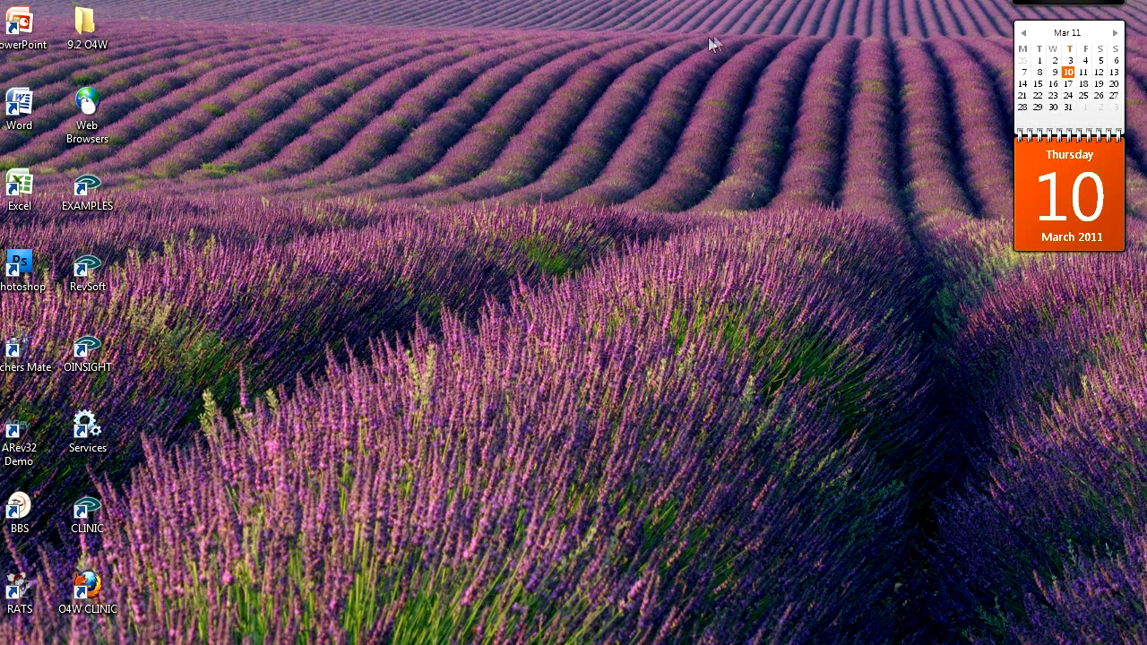
# Start the OEngineServer service in Windows Services
pyautogui.click(0, 36)
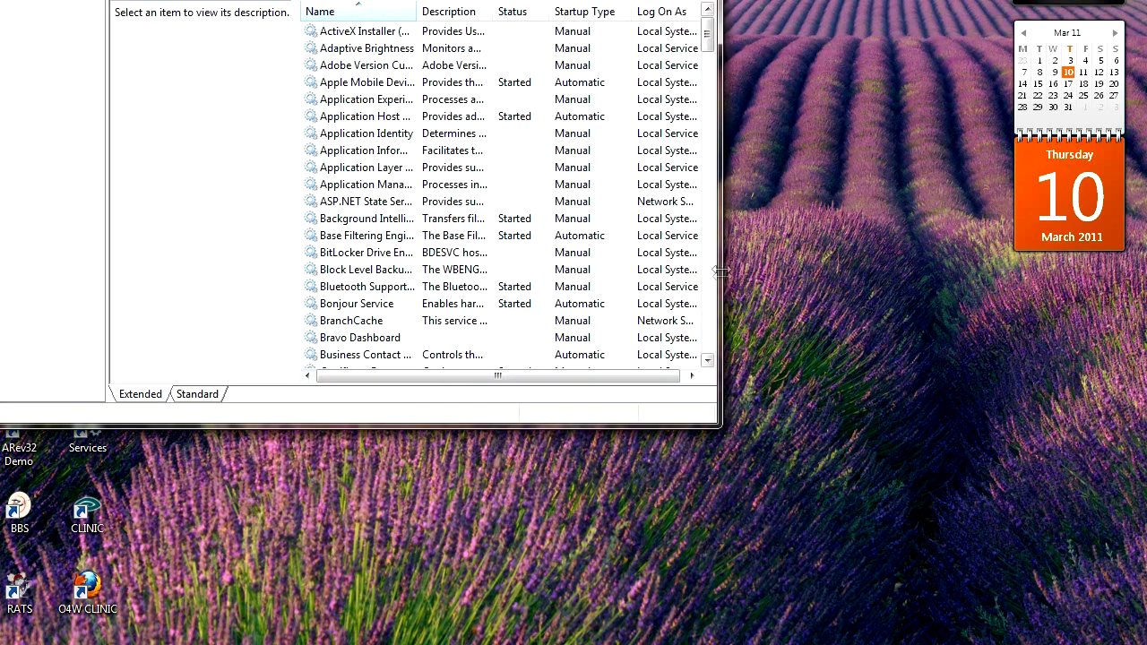
pyautogui.scroll(-13, 711, 315)
pyautogui.scroll(-14, 712, 315)
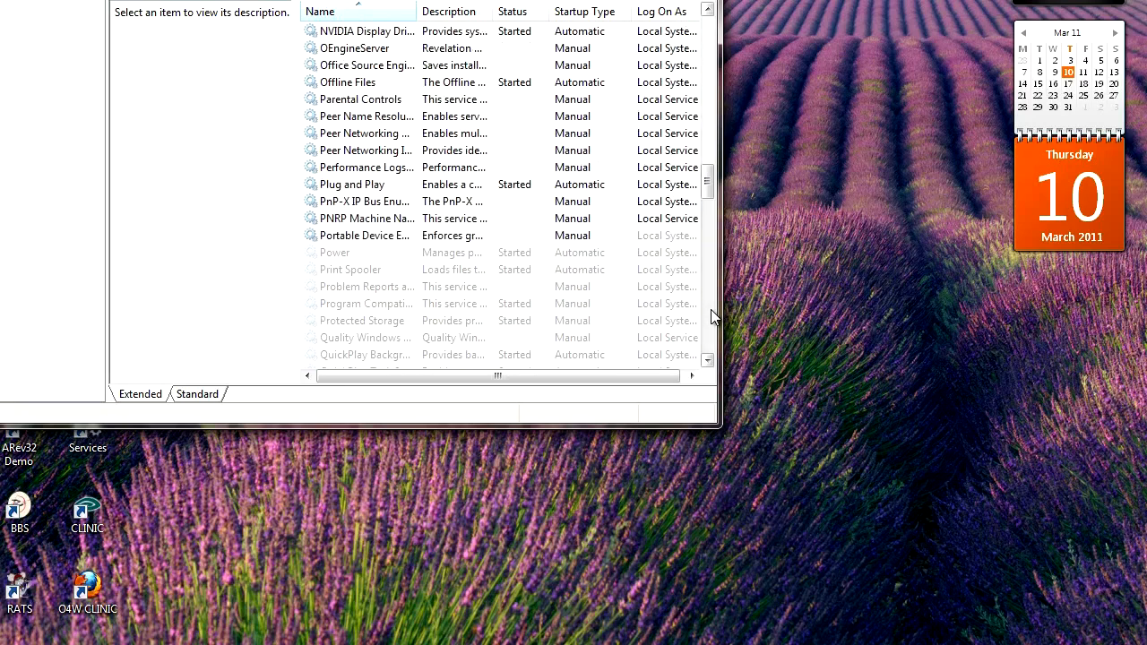
pyautogui.click(375, 50)
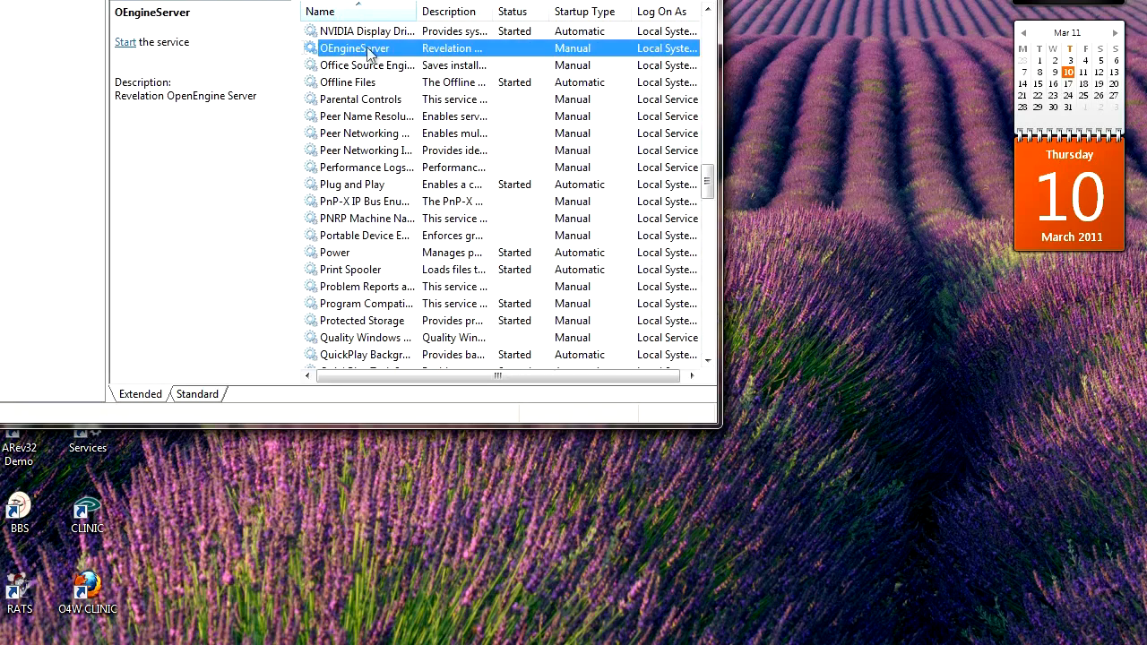
pyautogui.click(123, 42)
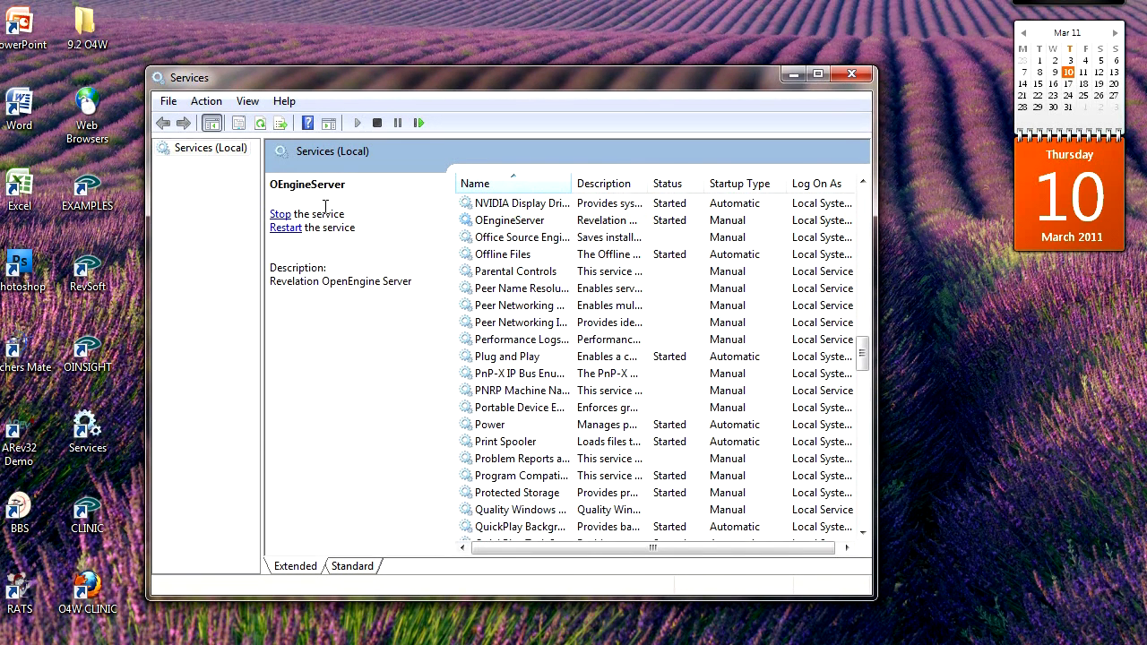
# Start the World Wide Web Publishing Service and close the Services list
pyautogui.moveTo(860, 352); pyautogui.dragTo(863, 504)
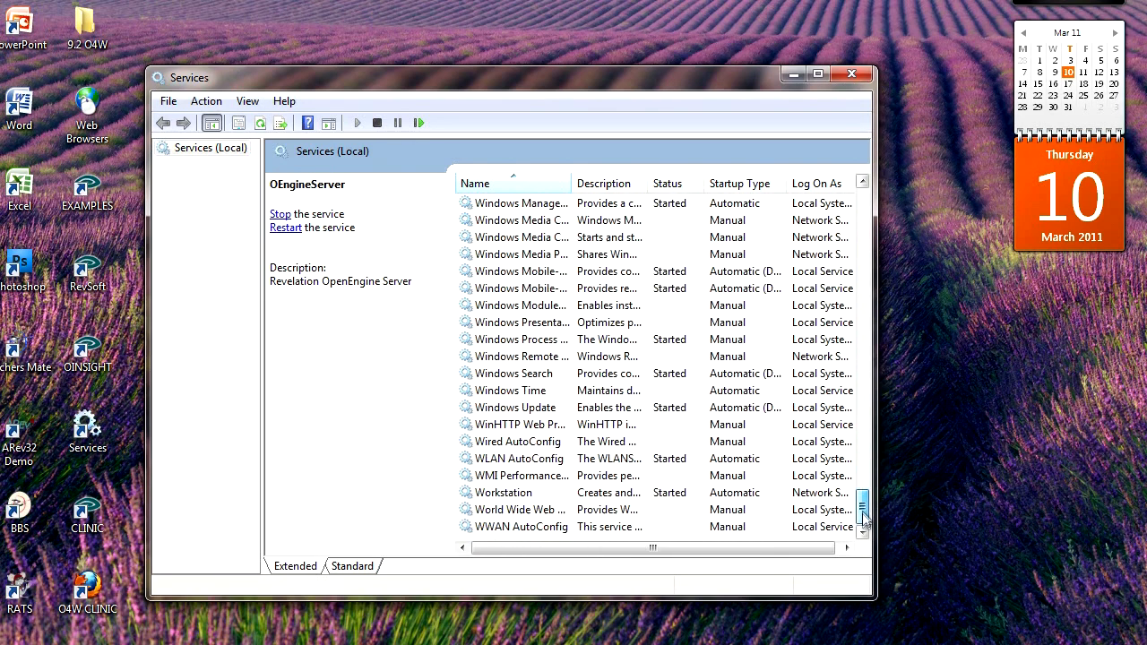
pyautogui.click(525, 513)
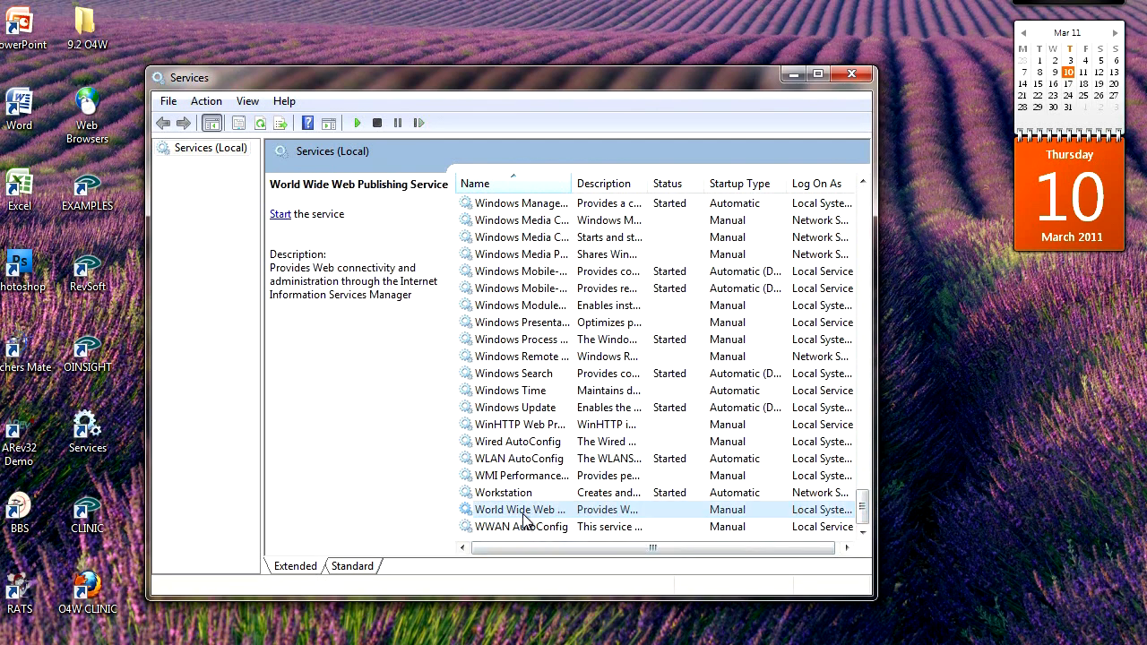
pyautogui.click(280, 215)
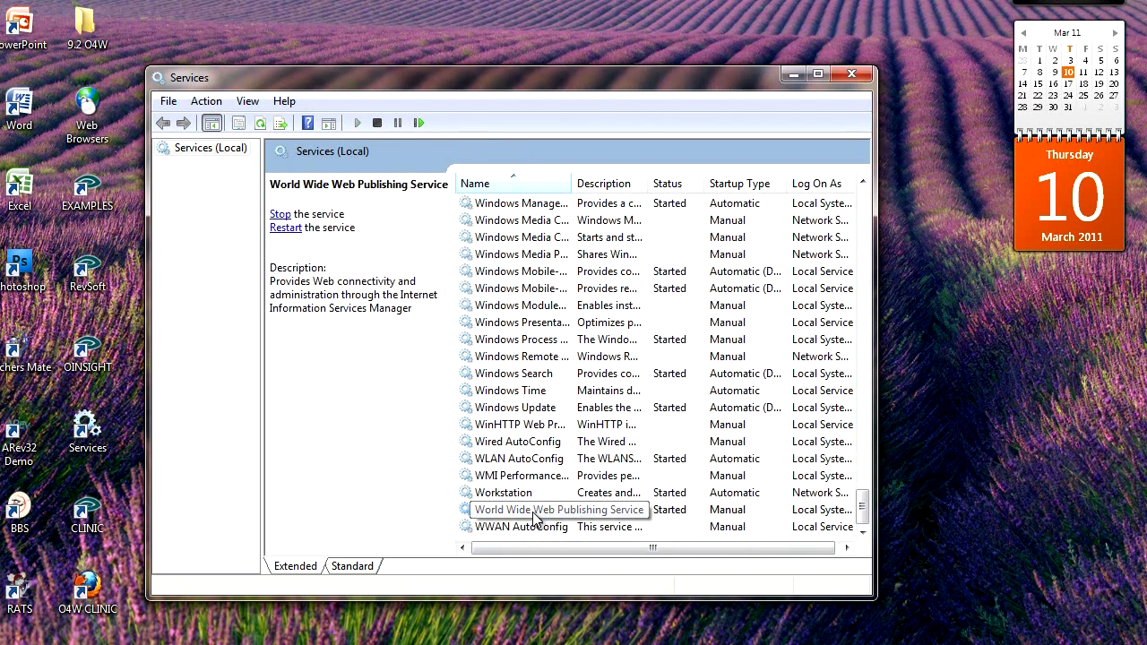
pyautogui.click(851, 76)
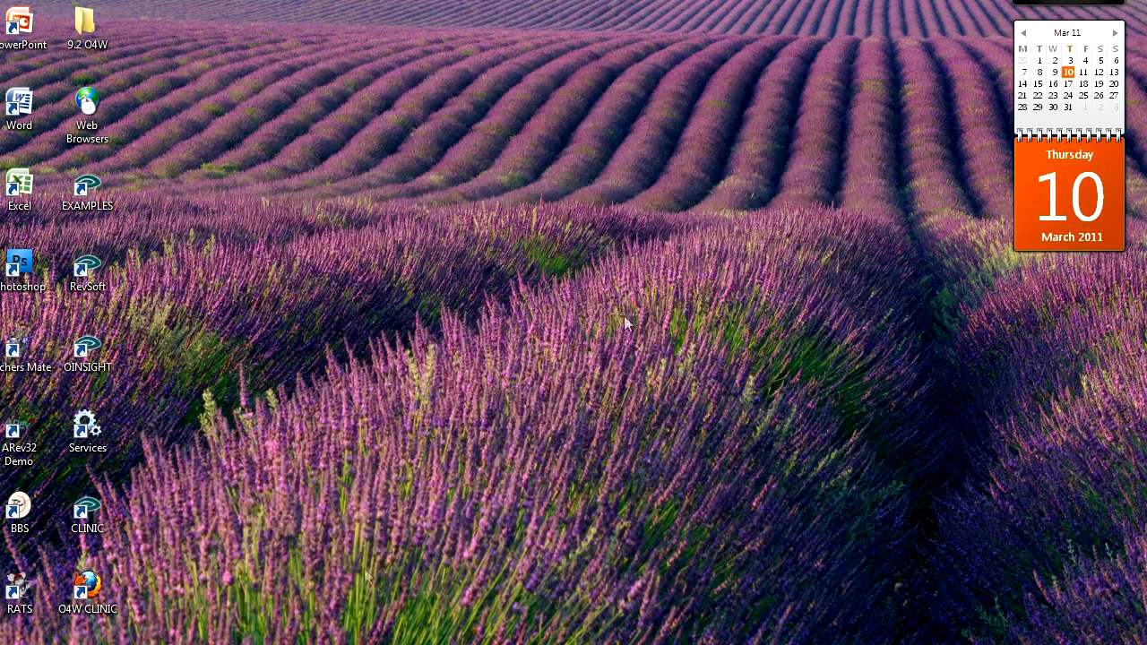
# Launch O4W CLINIC and sign in with the toolkit user name and password
pyautogui.doubleClick(87, 585)
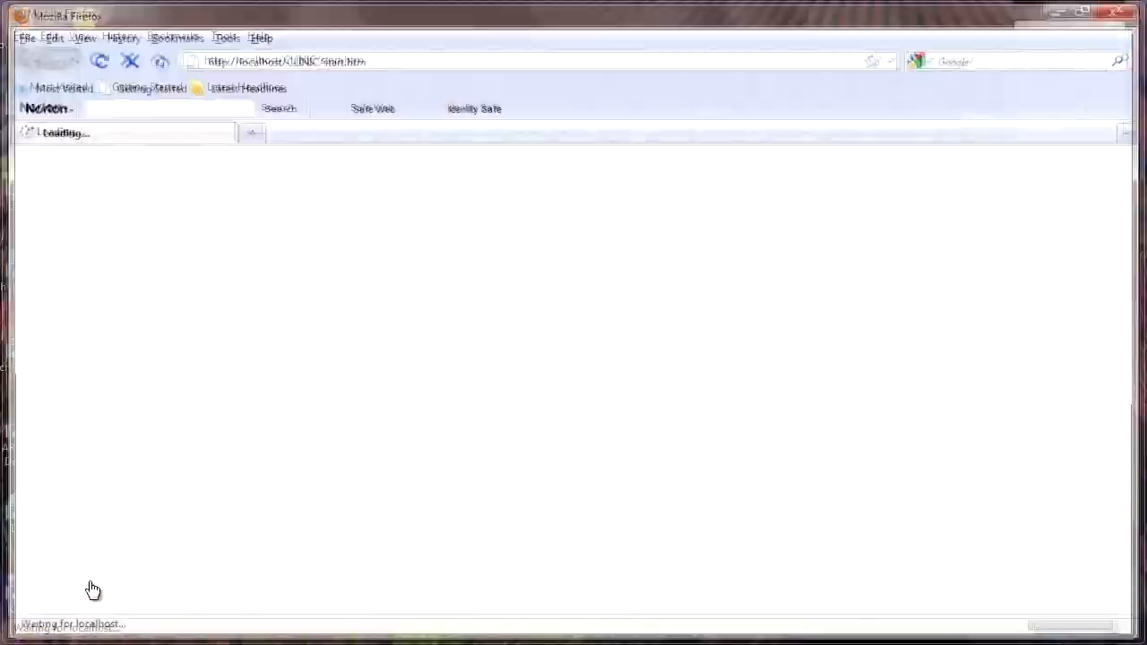
pyautogui.click(77, 240)
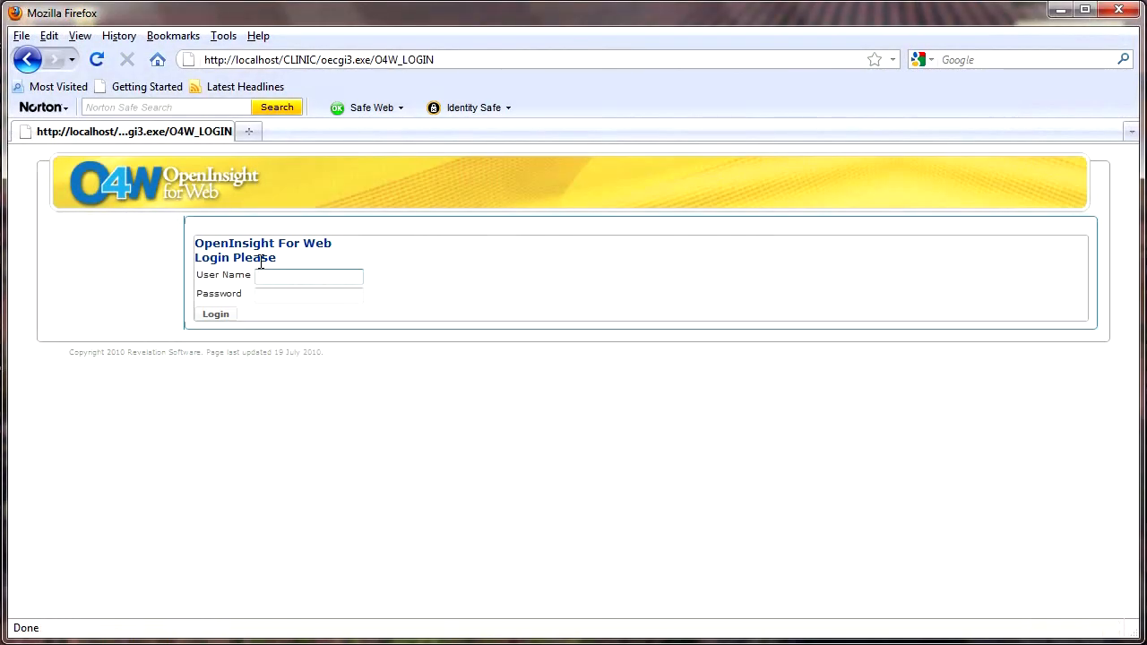
pyautogui.write('O4W')
pyautogui.press('Tab')
pyautogui.write('O4W')
pyautogui.press('Return')
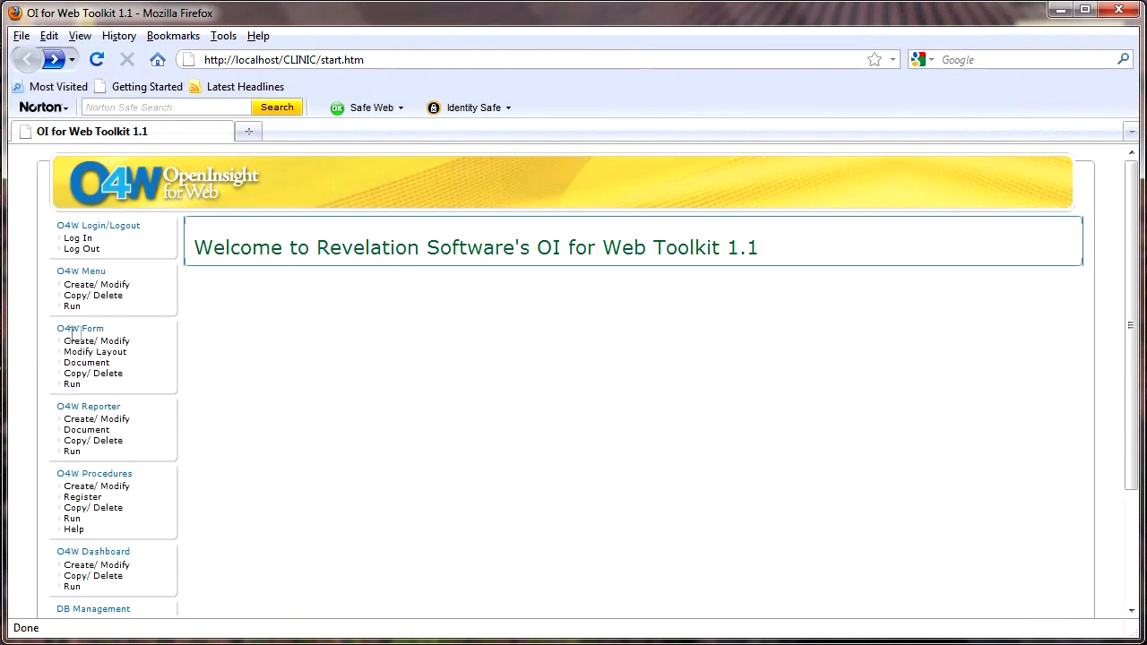
# Choose MP_APPS (Appointments) as the OI form to convert and advance to Layout
pyautogui.click(123, 346)
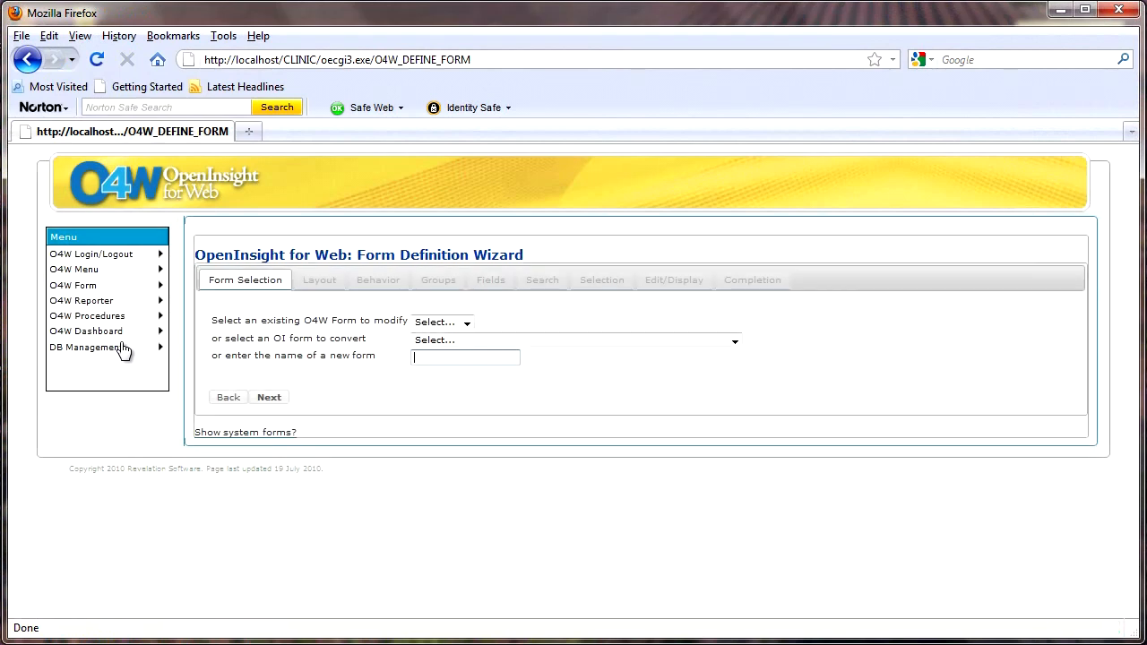
pyautogui.click(467, 323)
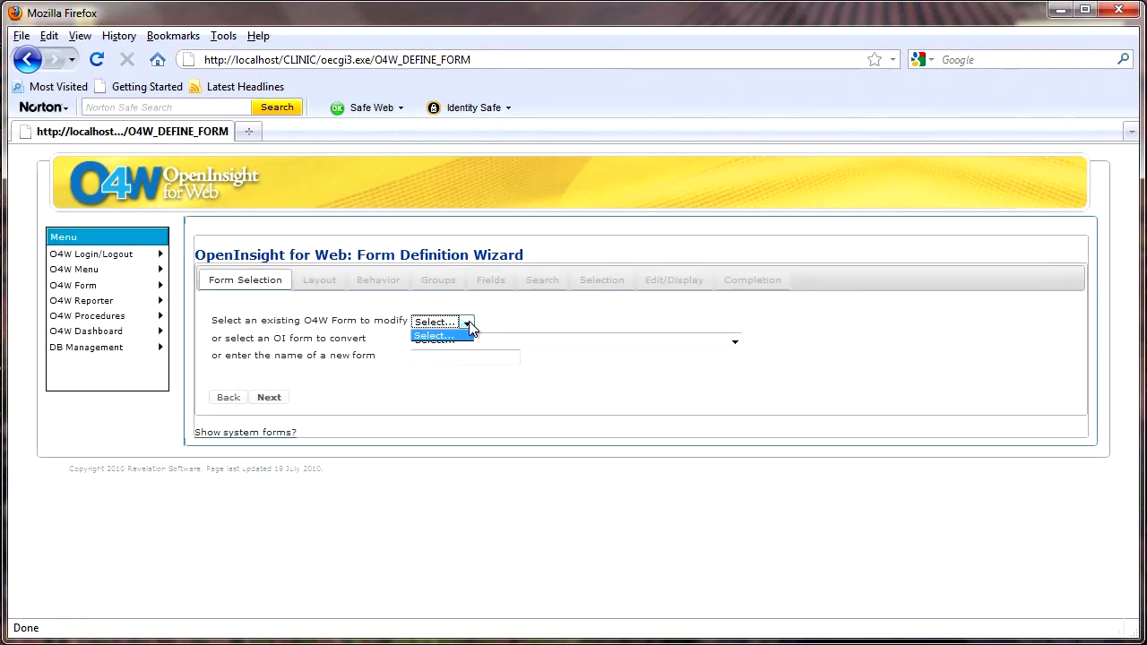
pyautogui.click(467, 322)
pyautogui.click(461, 358)
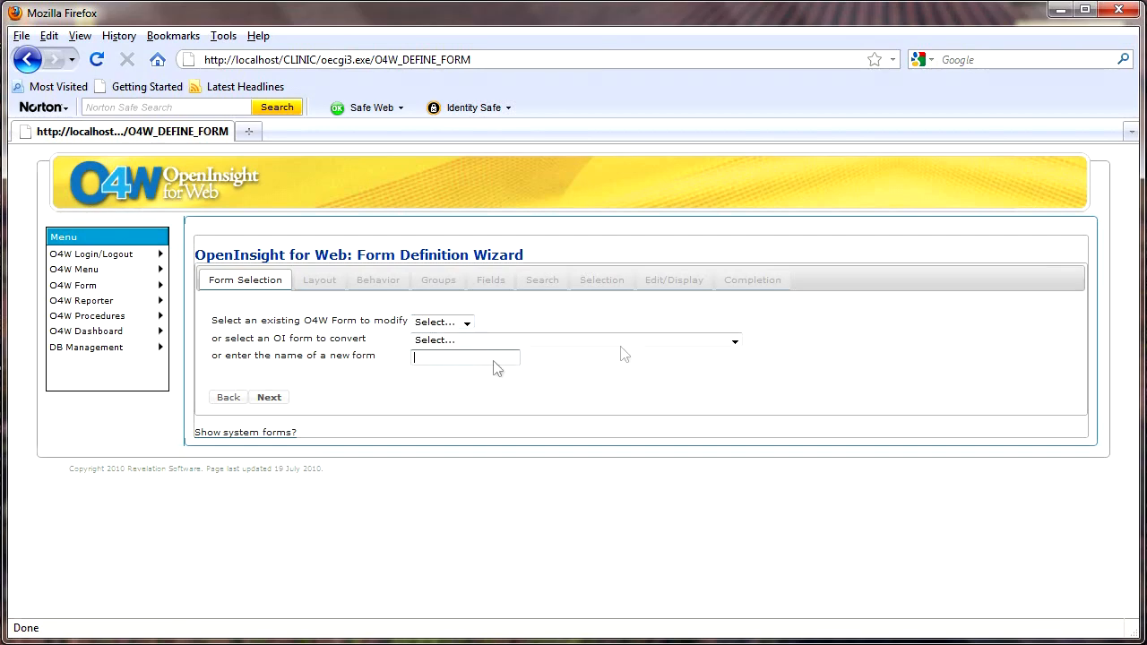
pyautogui.click(735, 345)
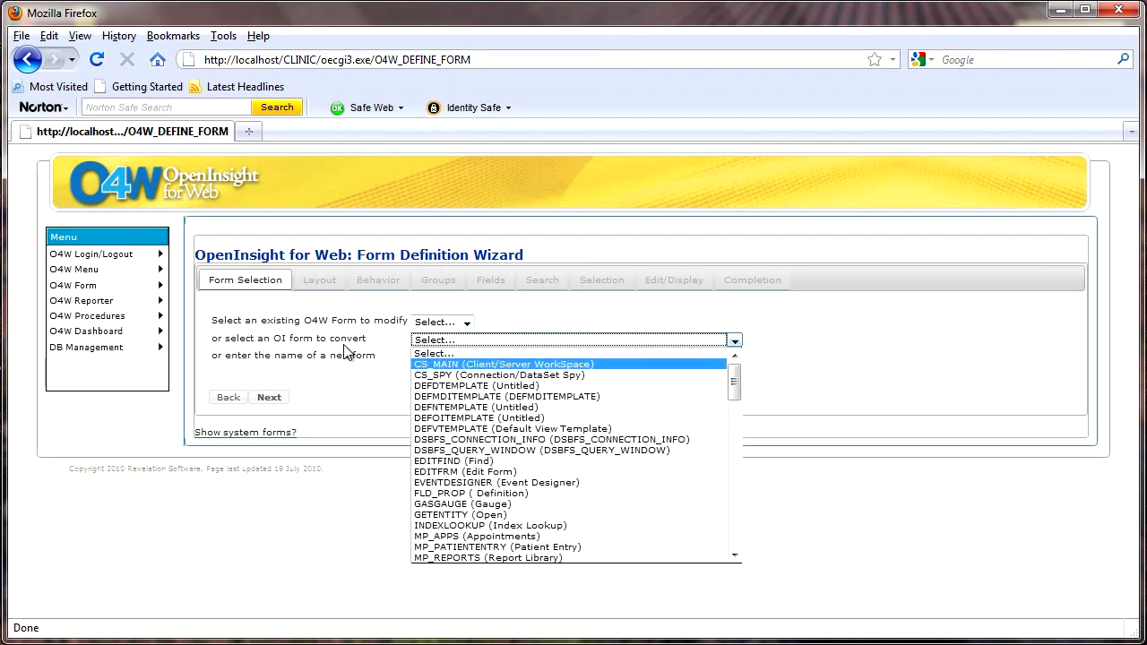
pyautogui.click(453, 535)
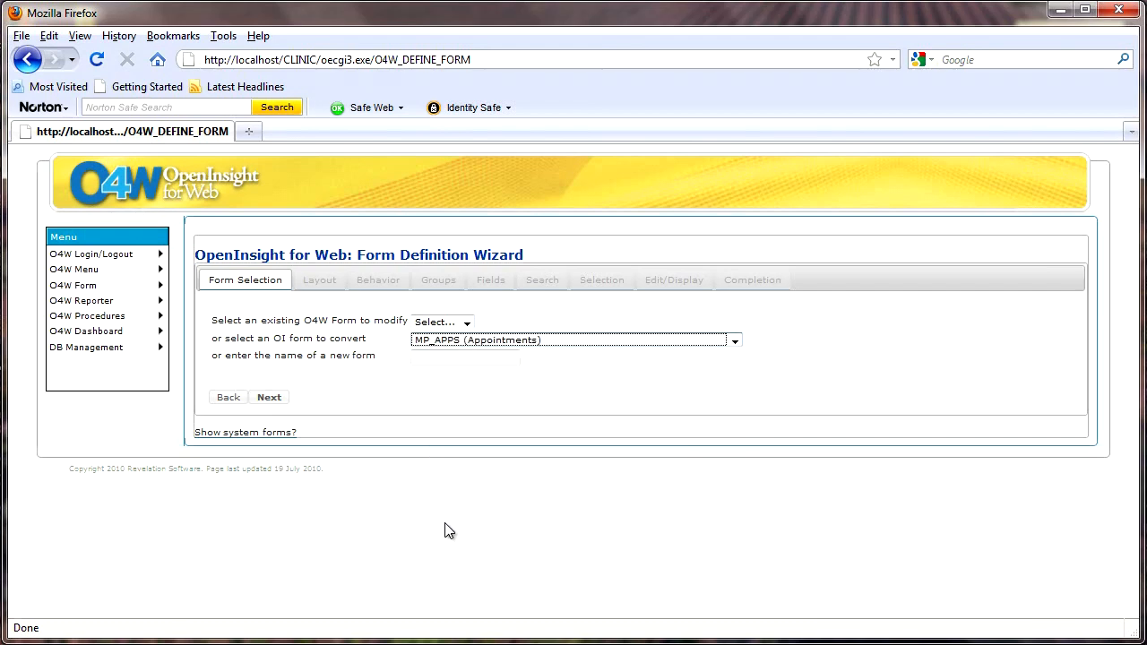
pyautogui.click(270, 398)
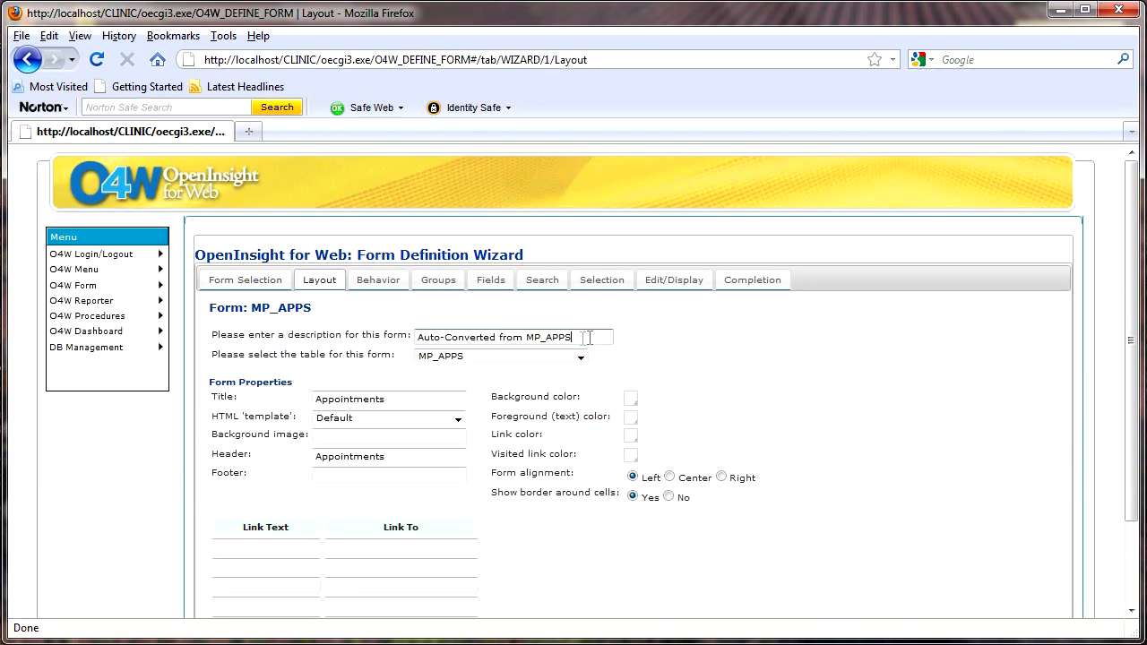
# Replace the form description with 'Appointments'
pyautogui.moveTo(589, 337); pyautogui.dragTo(396, 337)
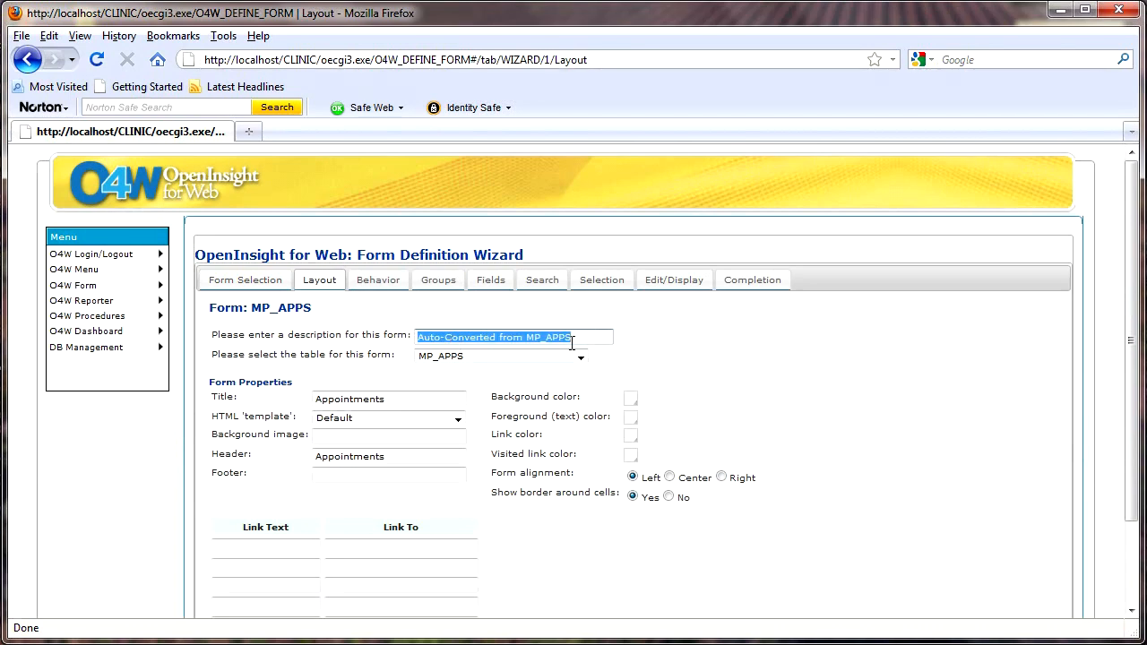
pyautogui.write('A')
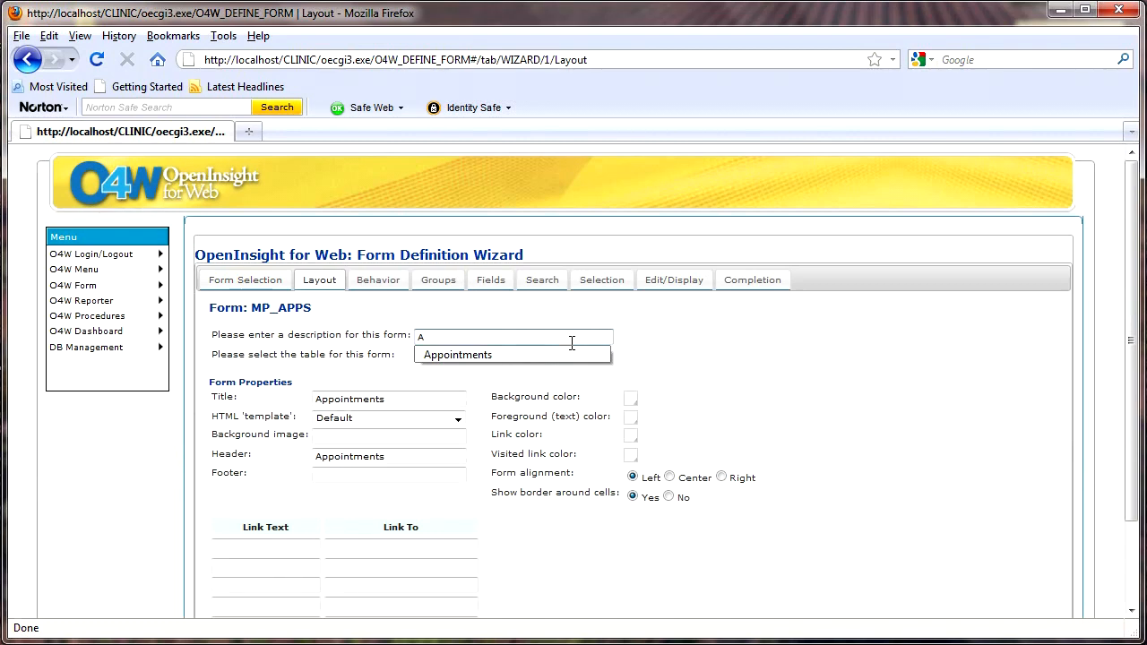
pyautogui.press('Down')
pyautogui.press('Return')
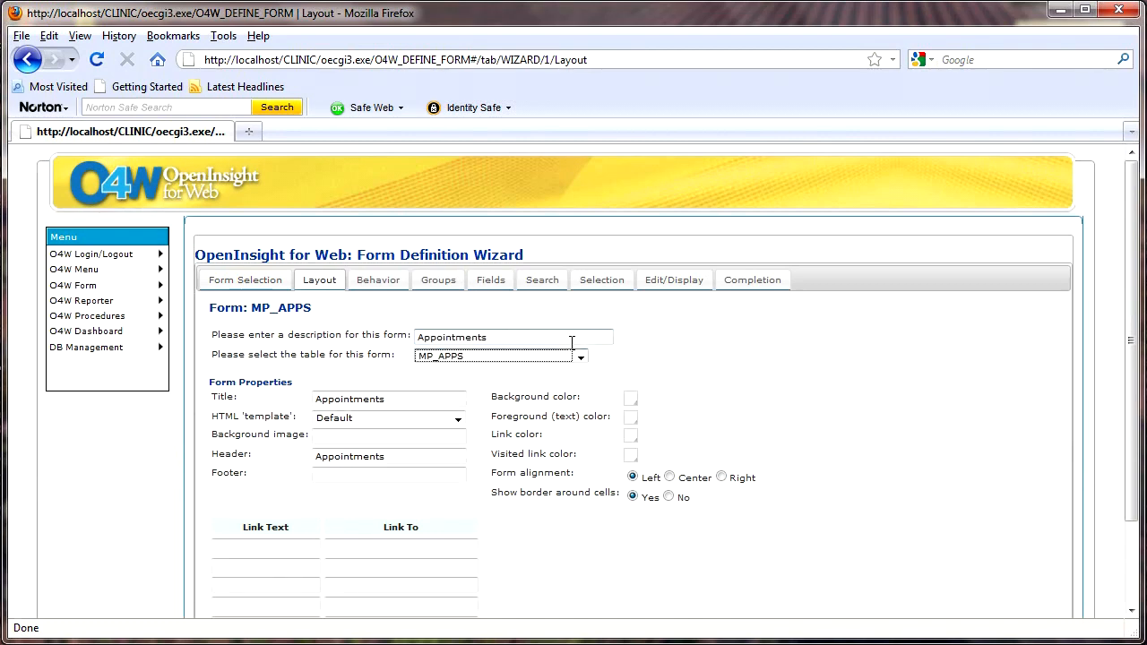
# Set the form title to 'Appointment Diary'
pyautogui.click(404, 402)
pyautogui.press('BackSpace')
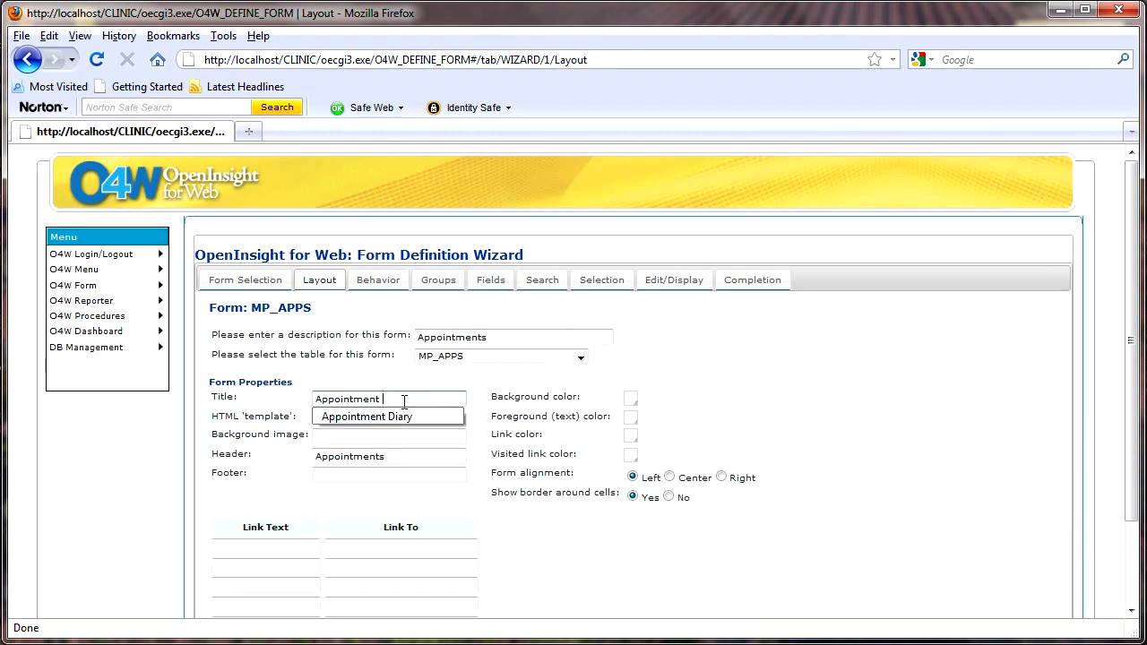
pyautogui.press('Down')
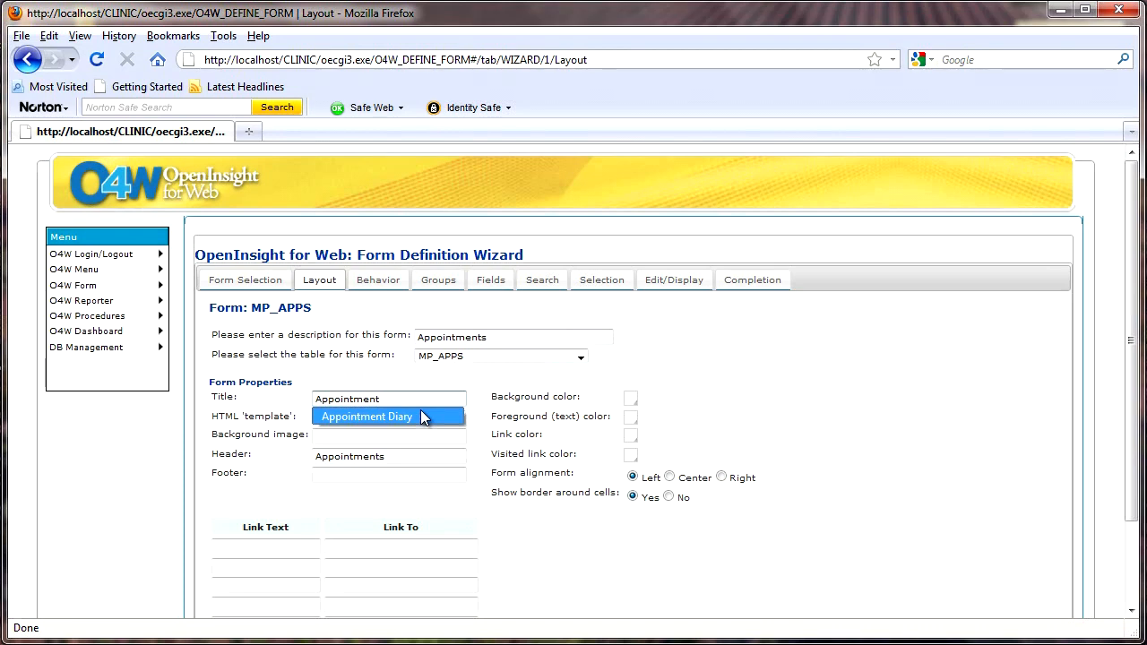
pyautogui.click(423, 417)
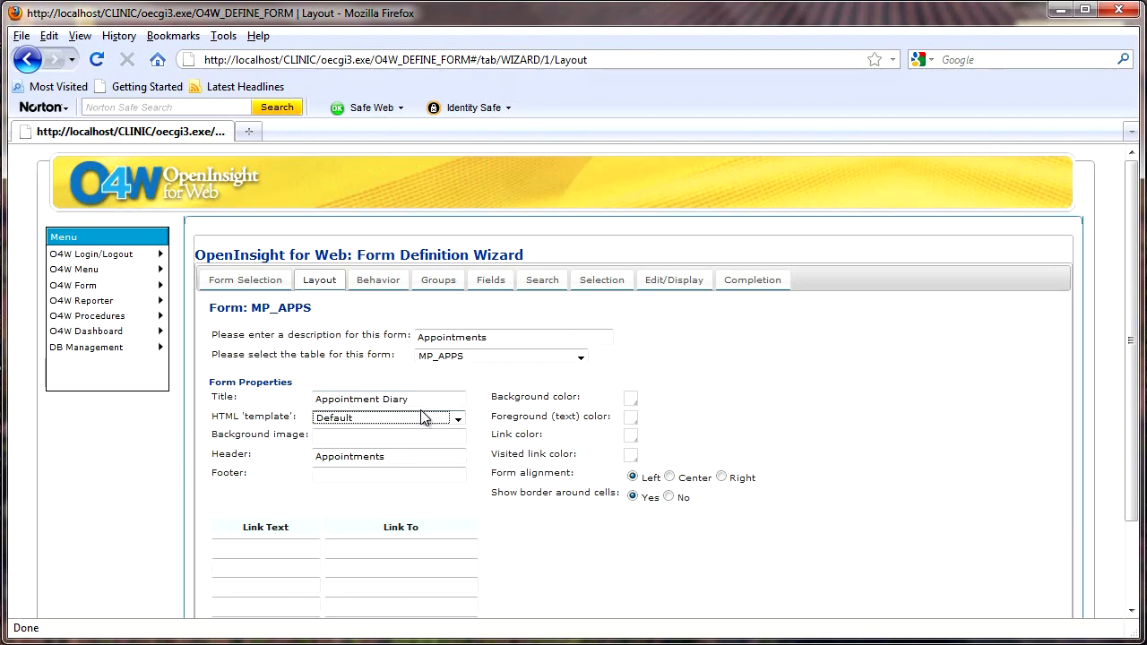
# Set the footer to '(c) Copyright Revsoft 2010'
pyautogui.click(400, 475)
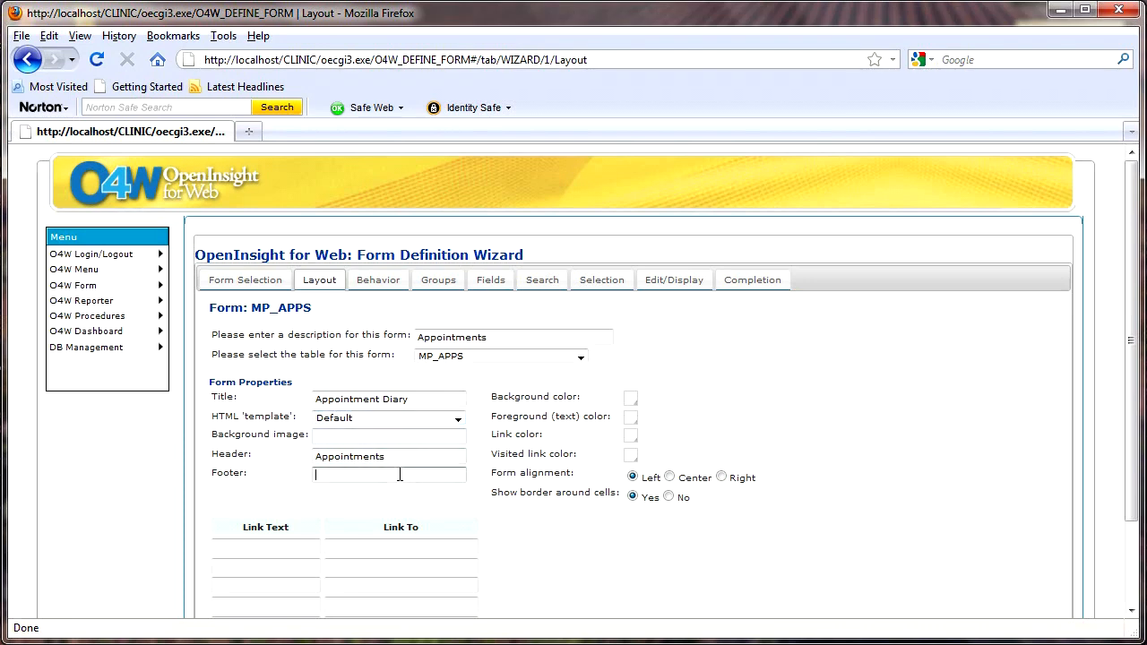
pyautogui.write('(c')
pyautogui.press('Down')
pyautogui.press('Return')
# Make links dark blue and visited links purple, and turn off cell borders
pyautogui.click(631, 437)
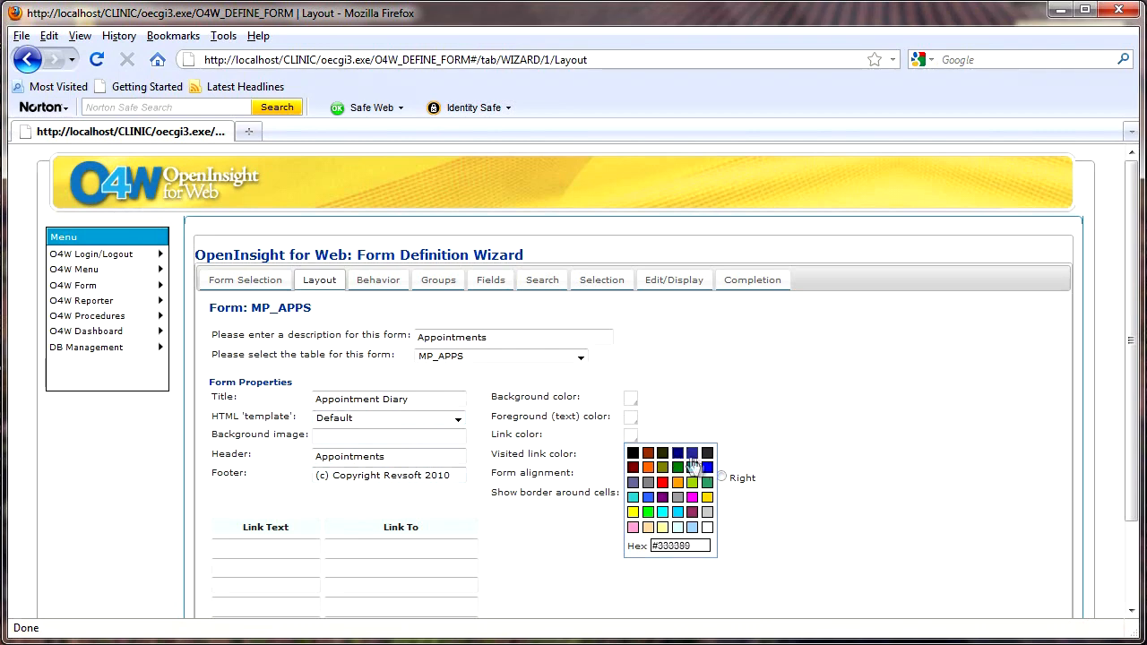
pyautogui.click(692, 452)
pyautogui.click(631, 457)
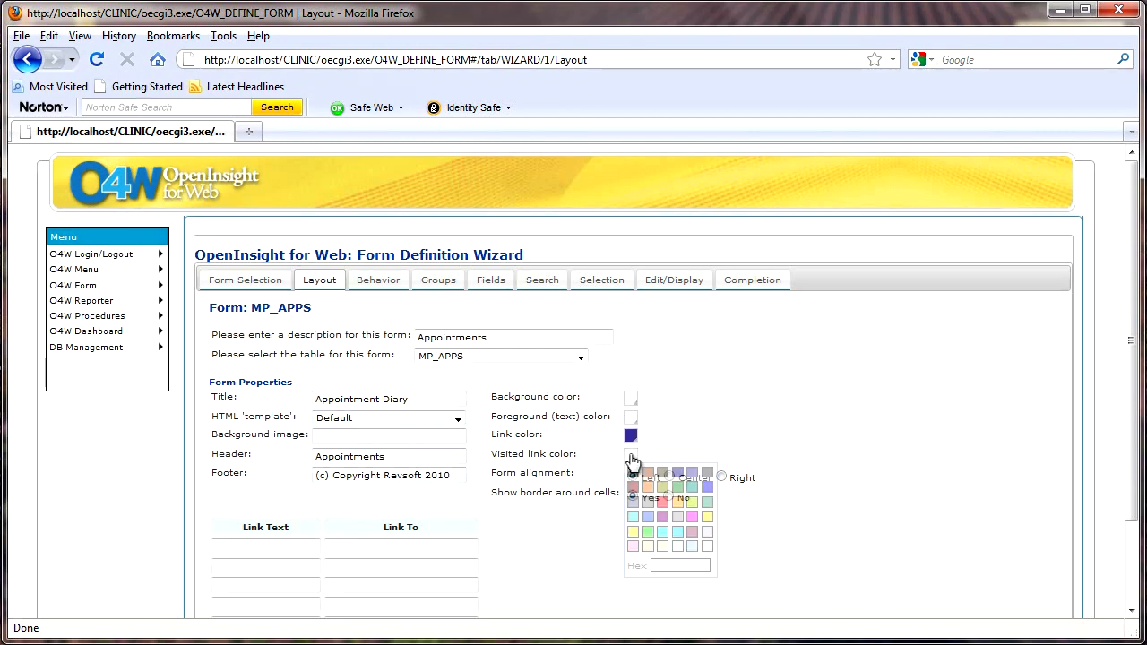
pyautogui.click(696, 536)
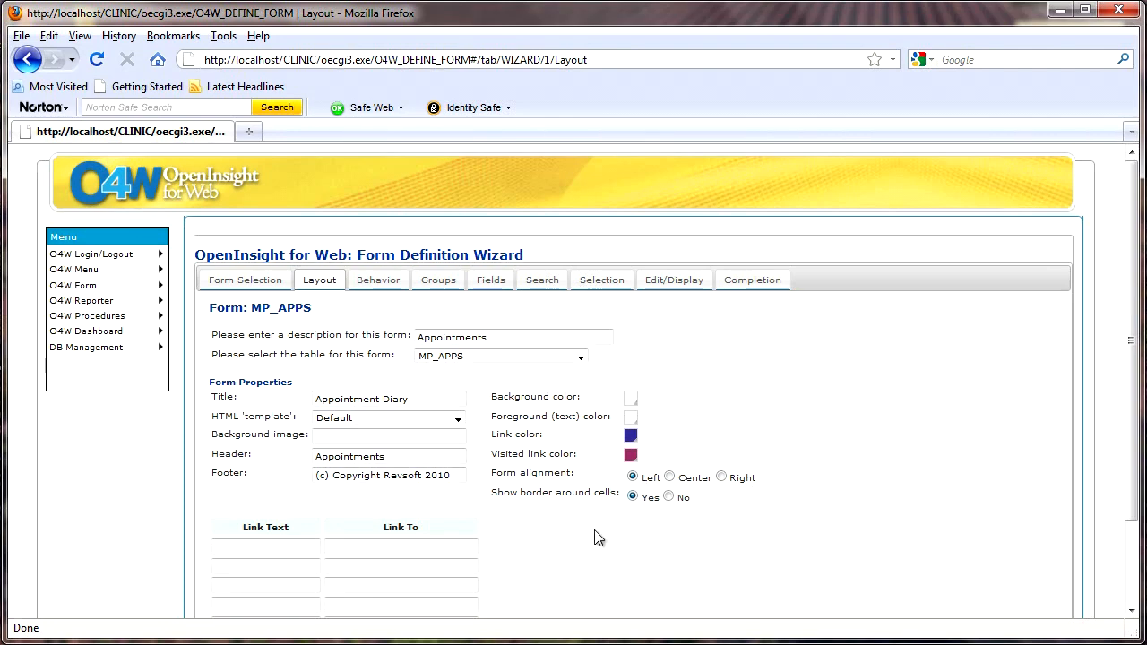
pyautogui.scroll(-2, 599, 538)
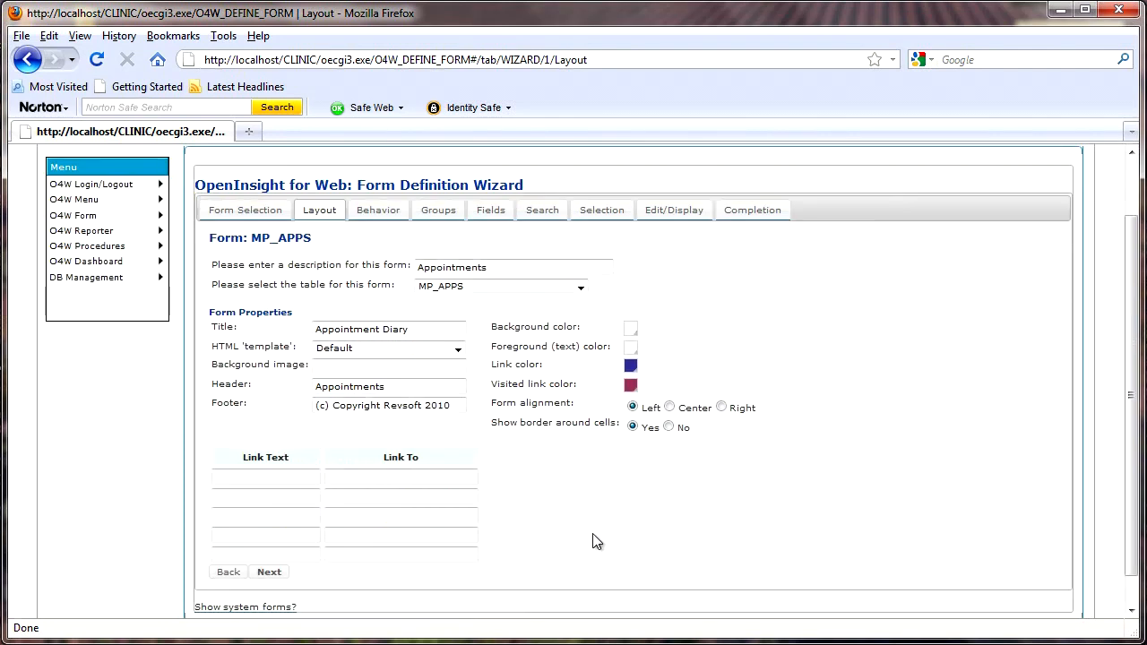
pyautogui.click(668, 427)
pyautogui.click(281, 477)
pyautogui.write('w')
pyautogui.press('Down')
pyautogui.press('Tab')
pyautogui.write('h')
pyautogui.press('Down')
pyautogui.press('Tab')
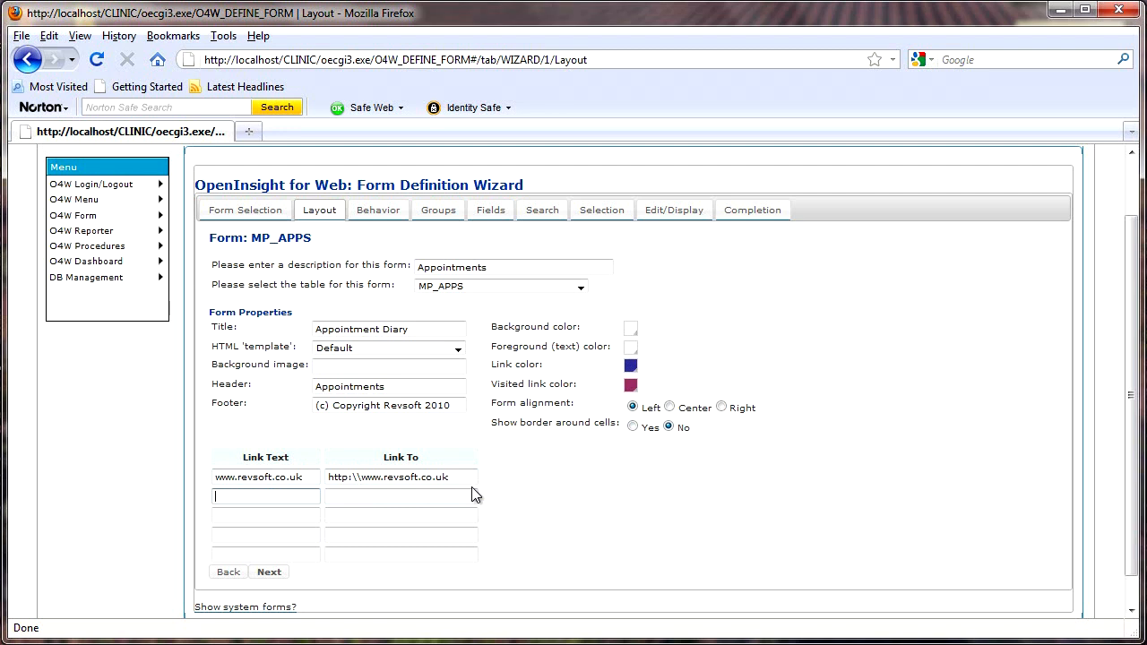
pyautogui.click(267, 572)
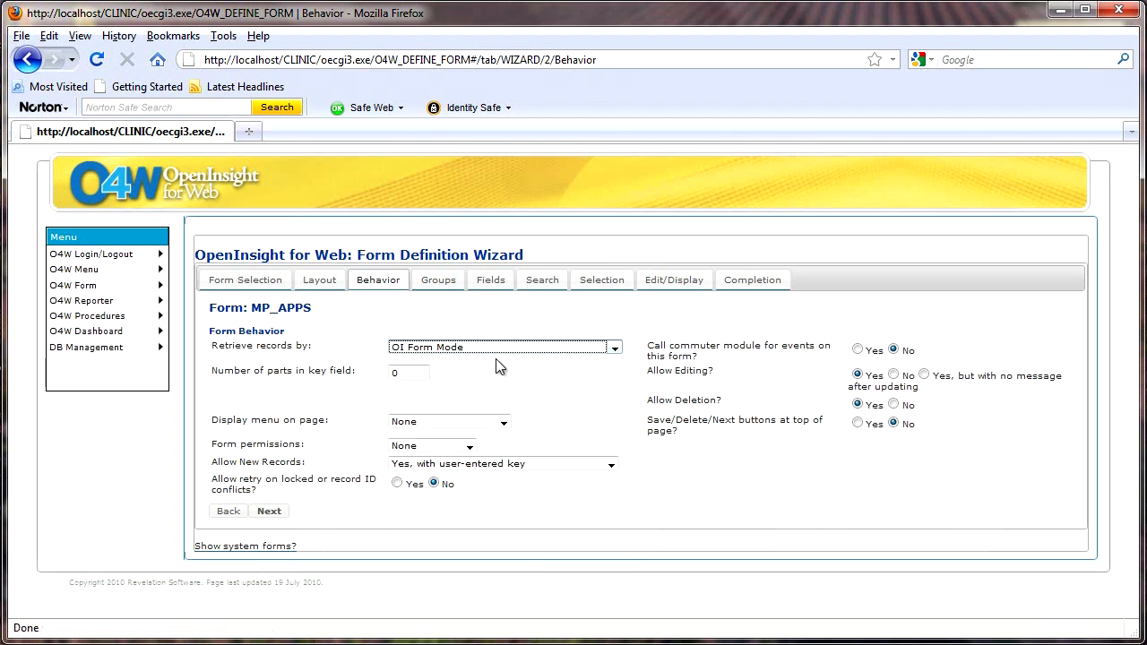
# Keep OI Form Mode retrieval, show the MP_MAINMENU menu, and leave permissions at None
pyautogui.click(614, 348)
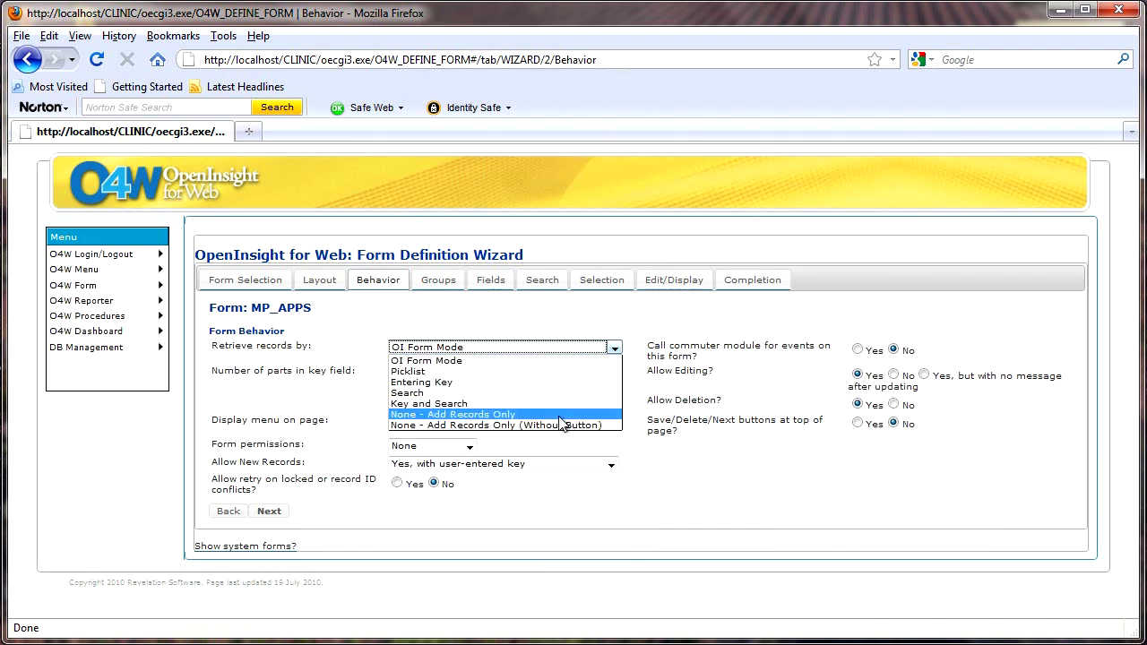
pyautogui.click(564, 348)
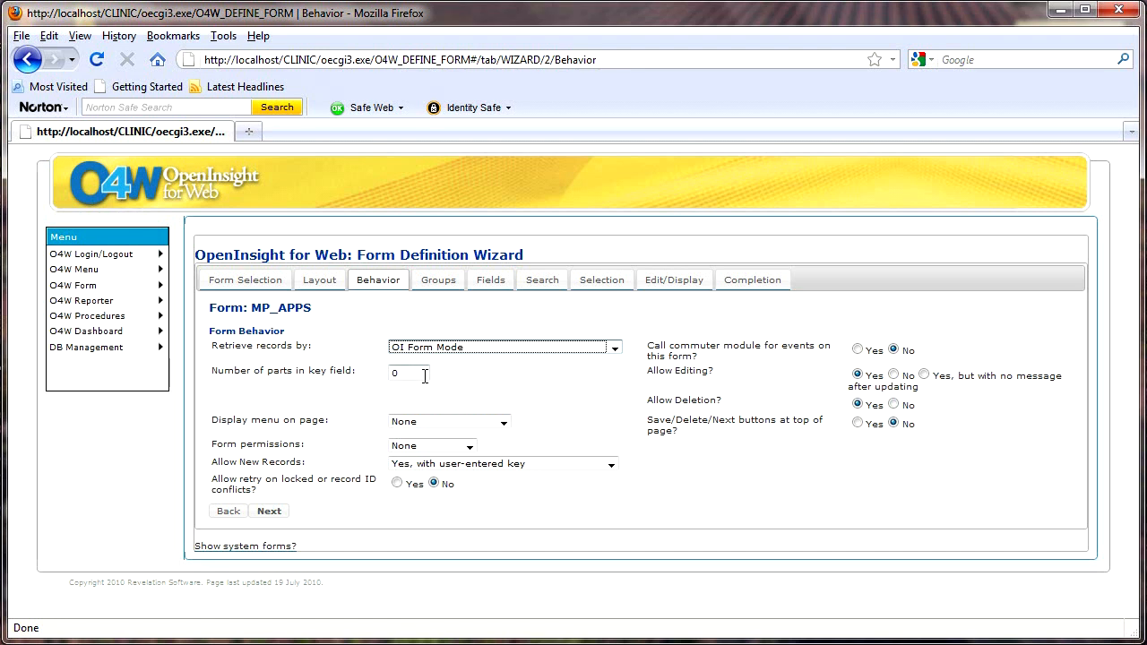
pyautogui.press('Tab')
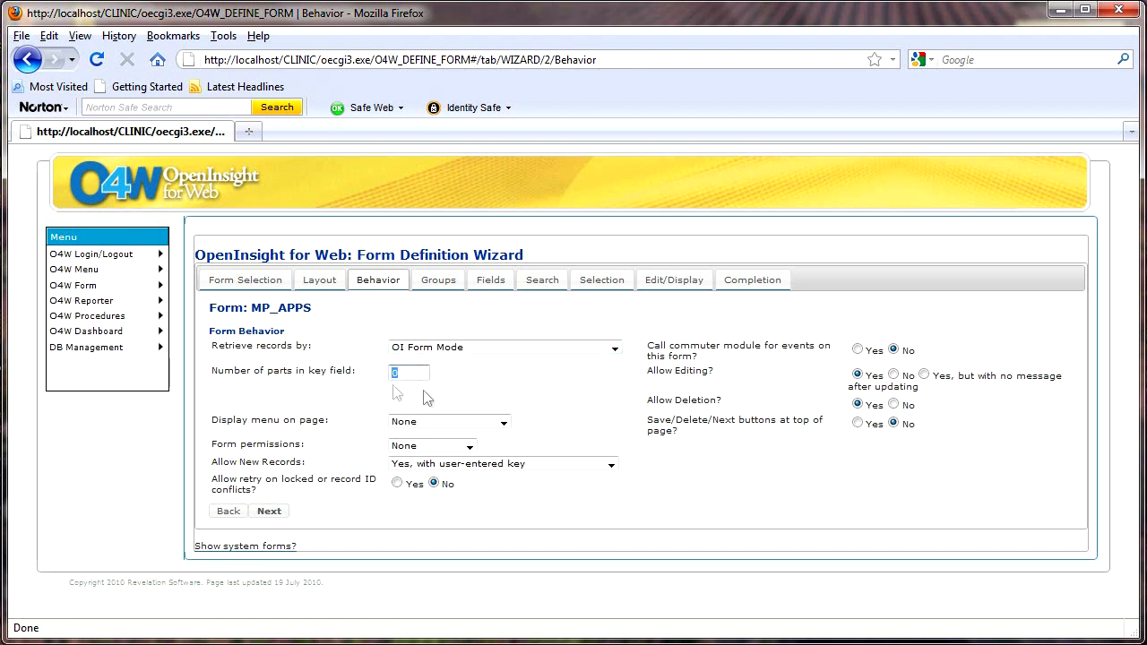
pyautogui.click(504, 423)
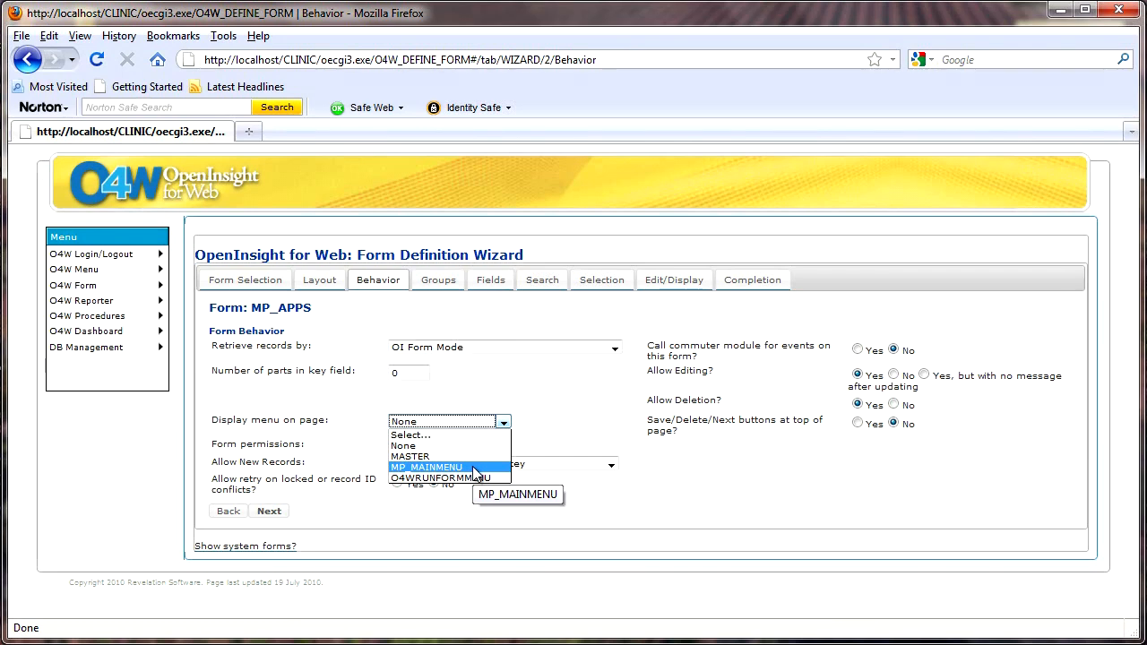
pyautogui.click(426, 467)
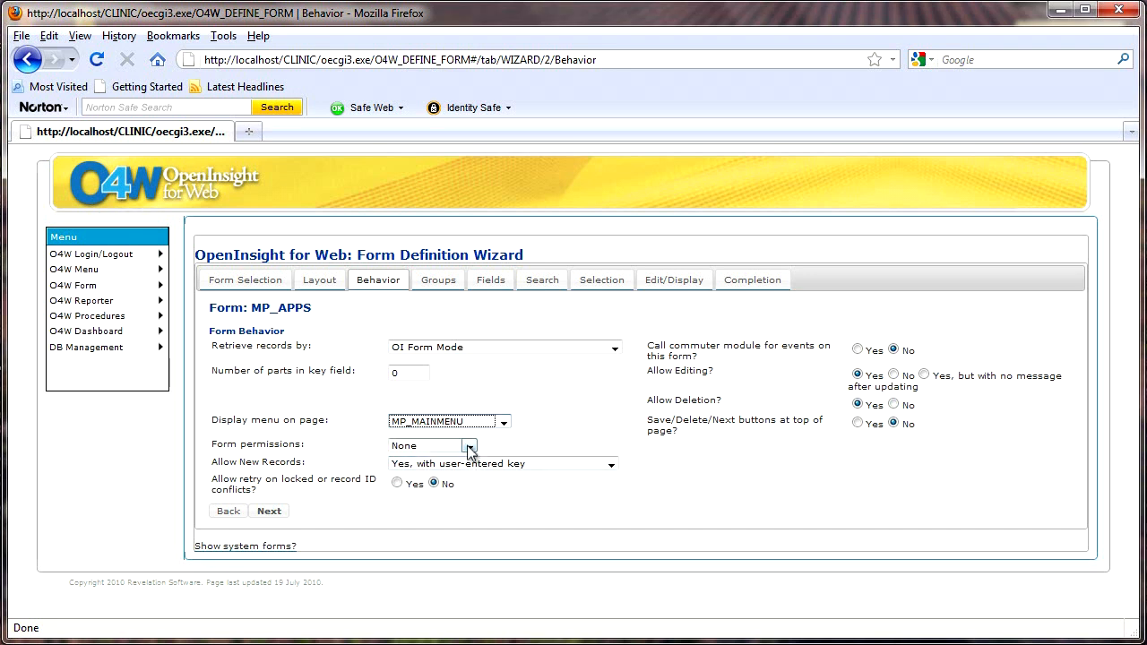
pyautogui.click(469, 447)
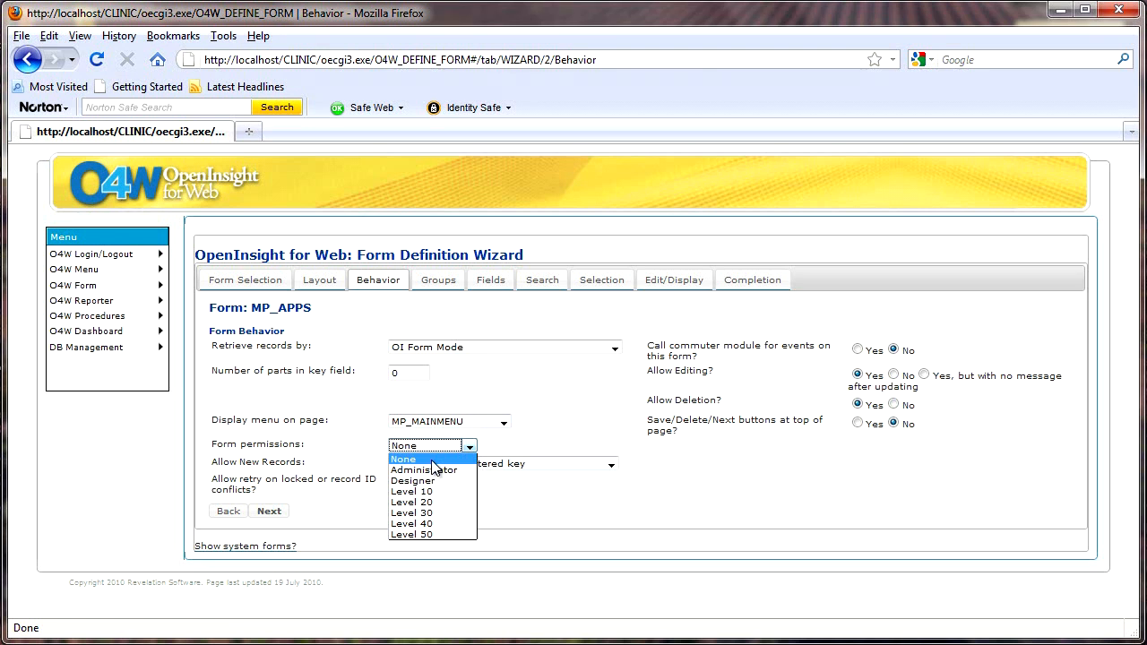
pyautogui.click(434, 460)
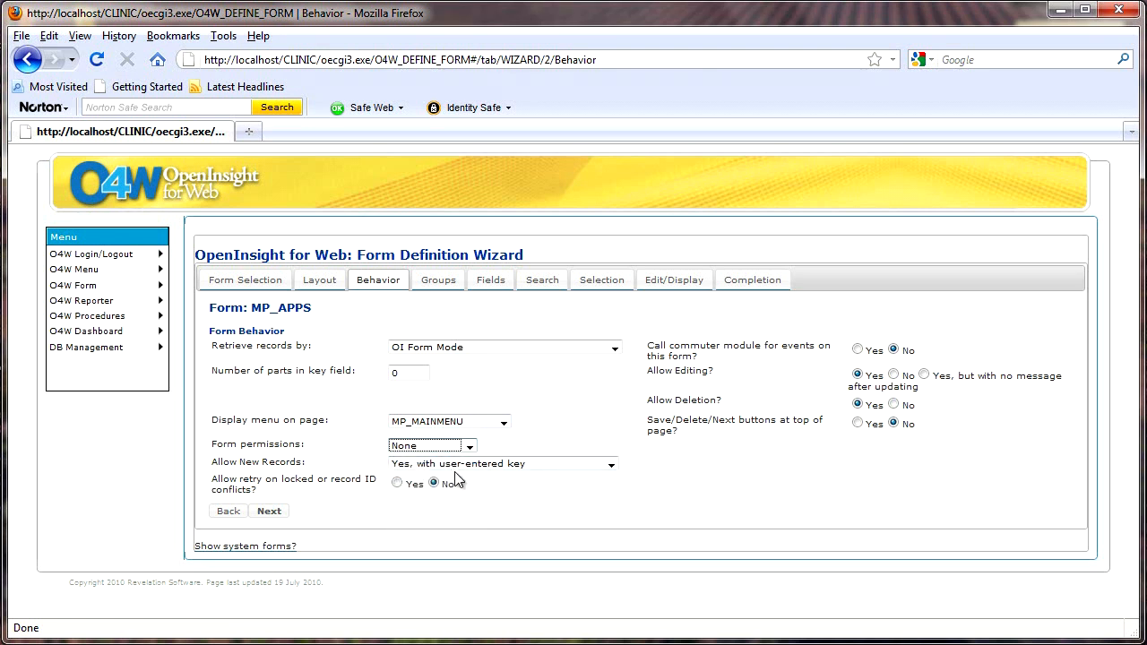
# Allow new records with a counter key, allow retry, and call the commuter module
pyautogui.click(611, 465)
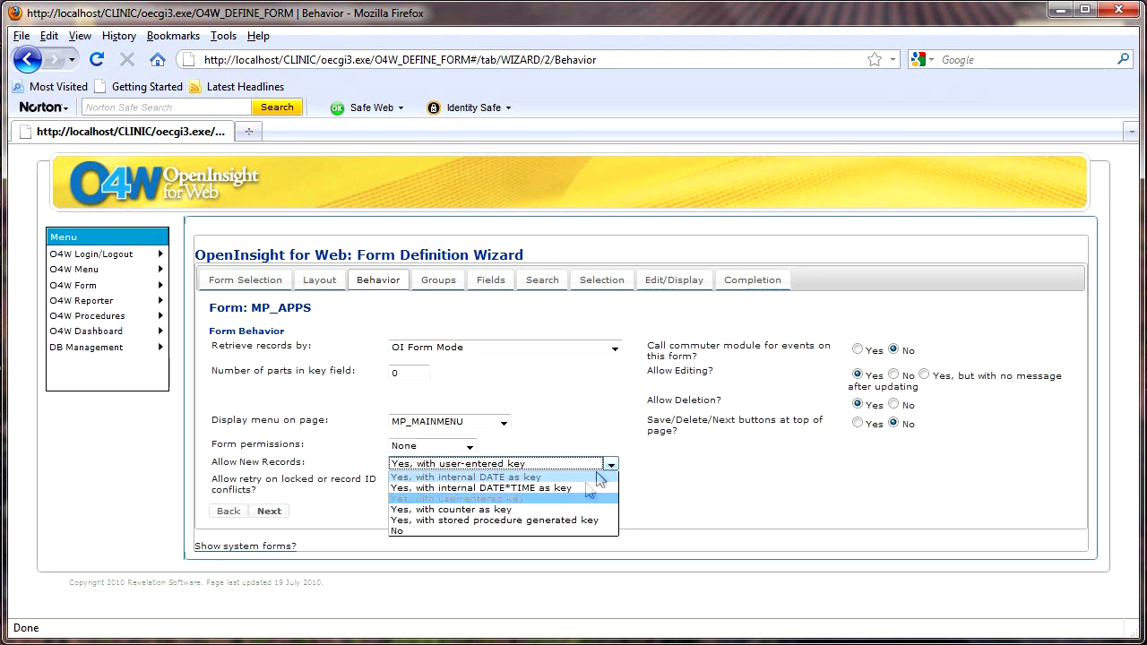
pyautogui.click(526, 509)
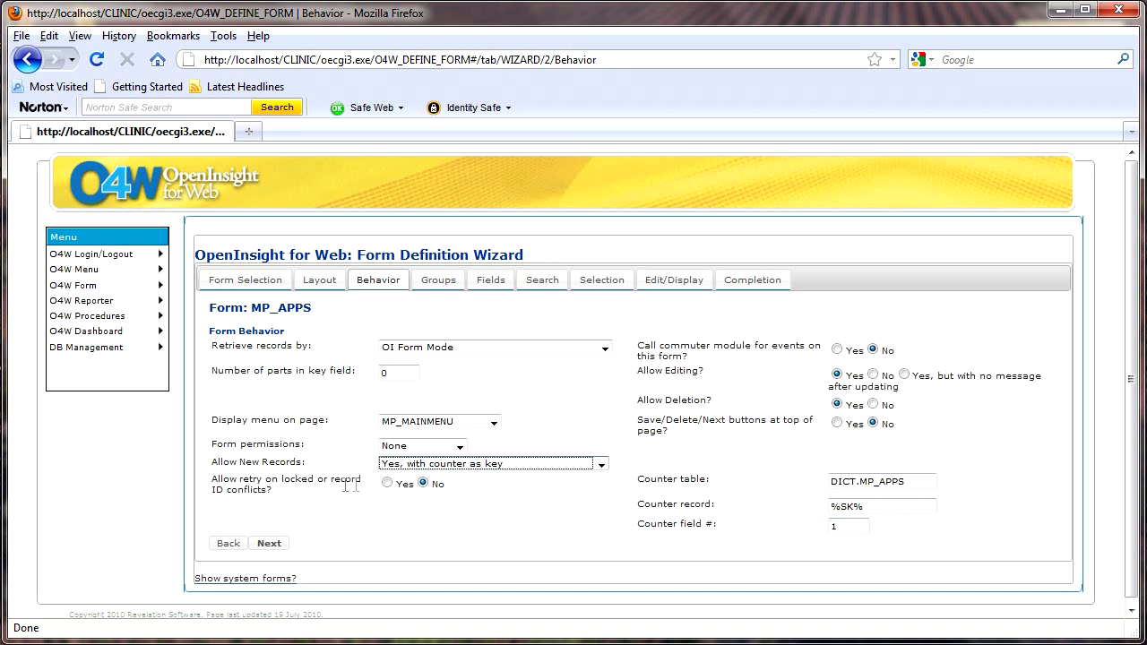
pyautogui.click(388, 484)
pyautogui.click(838, 349)
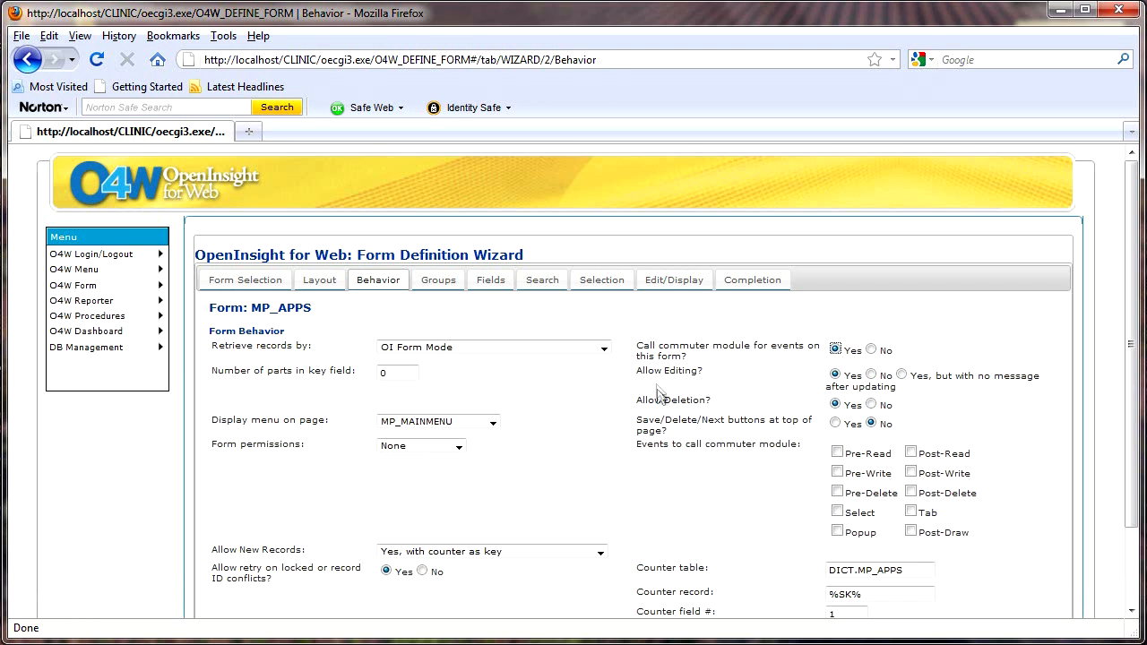
# Put Save/Delete/Next buttons at the top, enable every commuter-module event, and continue to Groups
pyautogui.click(835, 425)
pyautogui.click(838, 455)
pyautogui.click(838, 473)
pyautogui.click(838, 492)
pyautogui.click(838, 512)
pyautogui.click(838, 531)
pyautogui.click(911, 532)
pyautogui.click(910, 512)
pyautogui.click(910, 492)
pyautogui.click(911, 472)
pyautogui.scroll(-3, 932, 448)
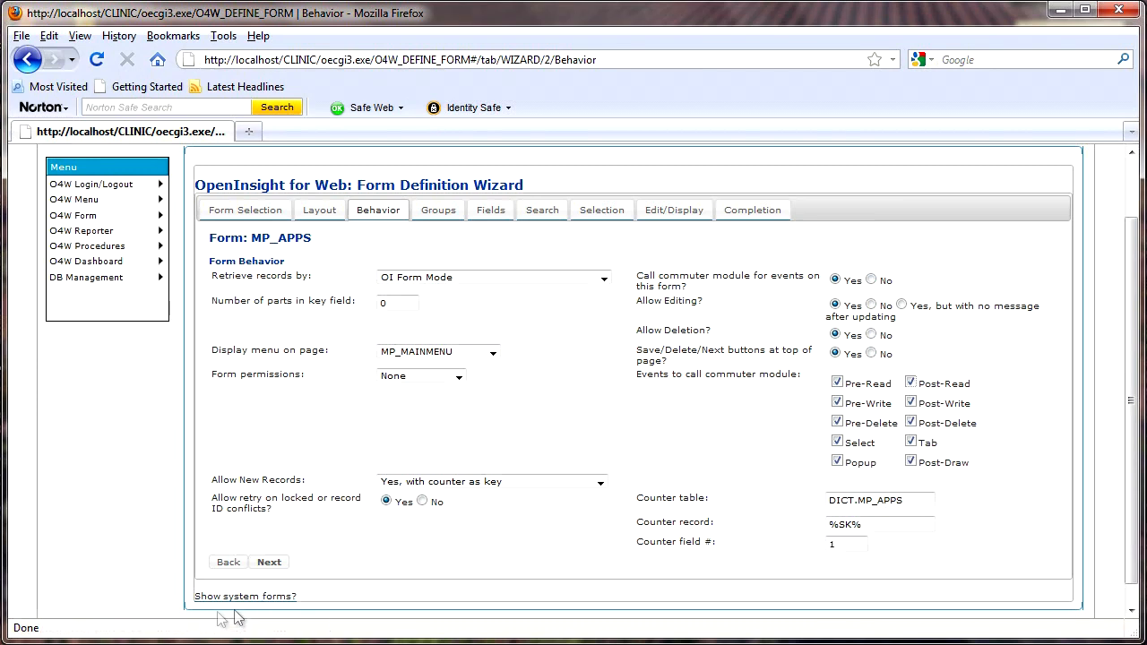
pyautogui.click(268, 562)
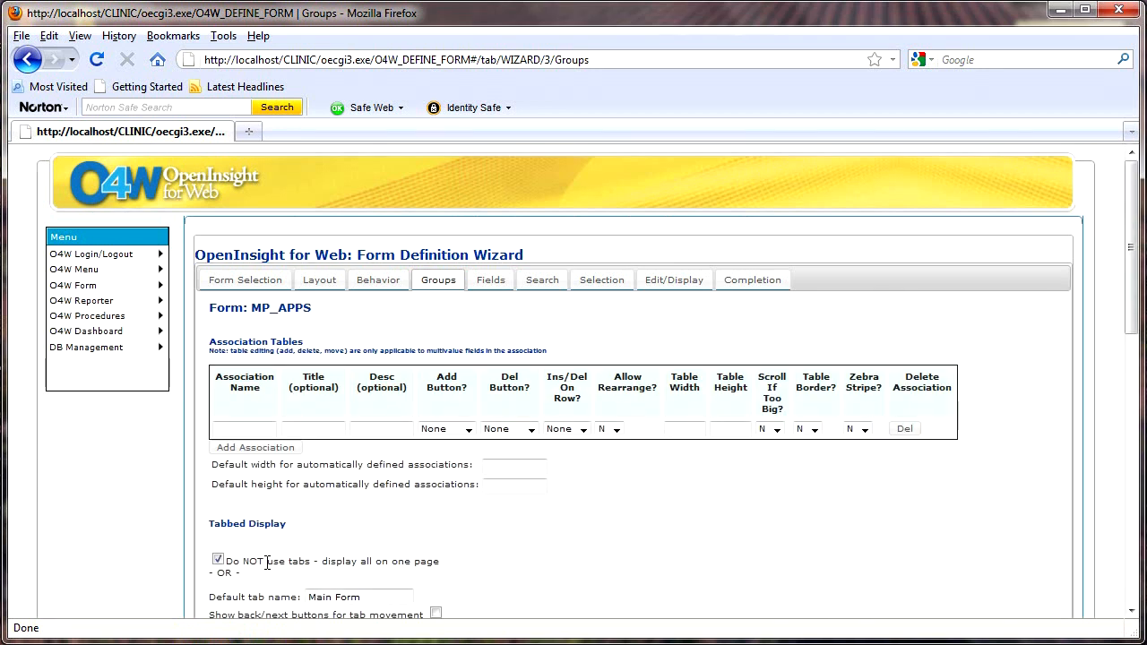
# Name the first association Patient_Info with title Patient Details
pyautogui.click(247, 429)
pyautogui.write('Pa')
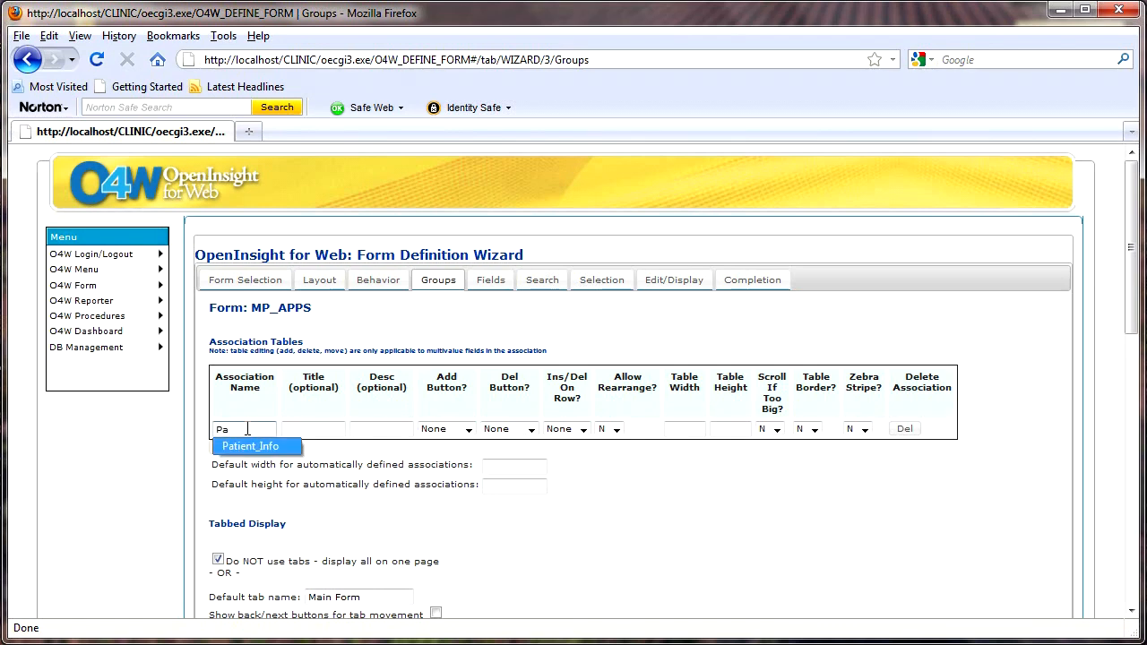
pyautogui.press('Tab')
pyautogui.write('p')
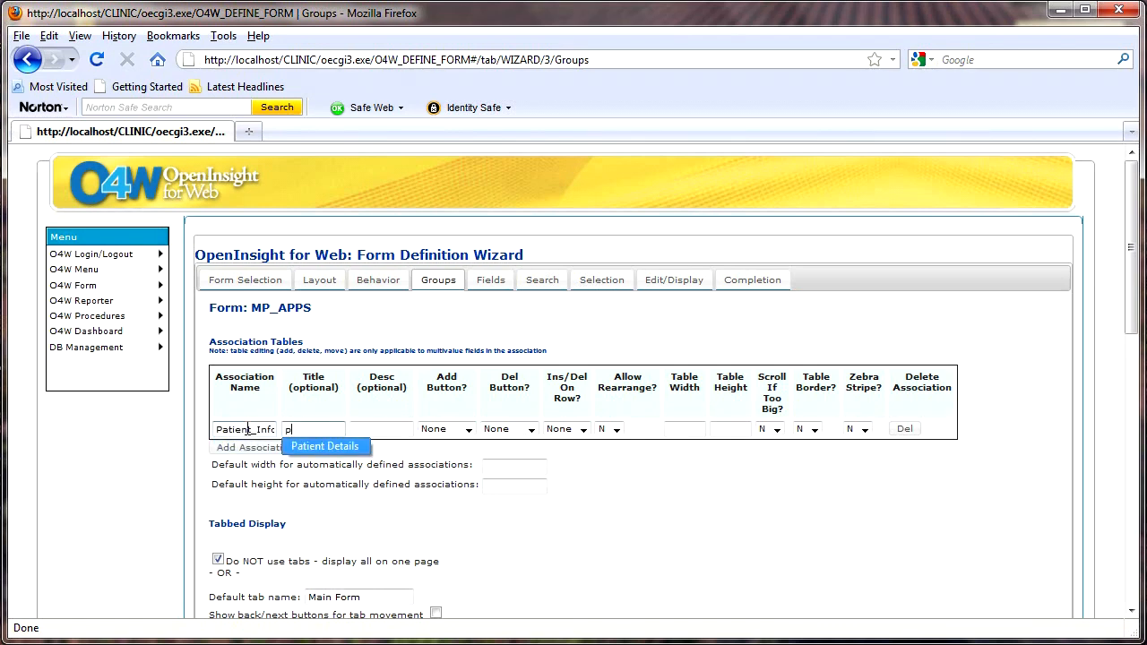
pyautogui.press('Tab')
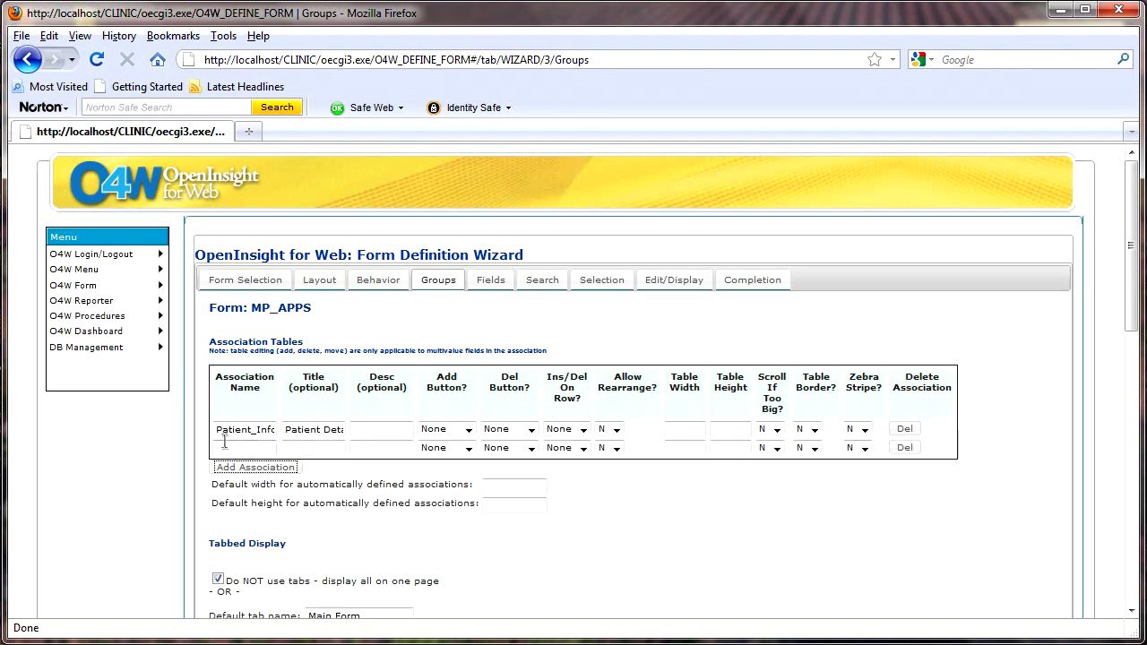
# Add a second association named Appointments with title Appointments
pyautogui.click(229, 447)
pyautogui.write('a')
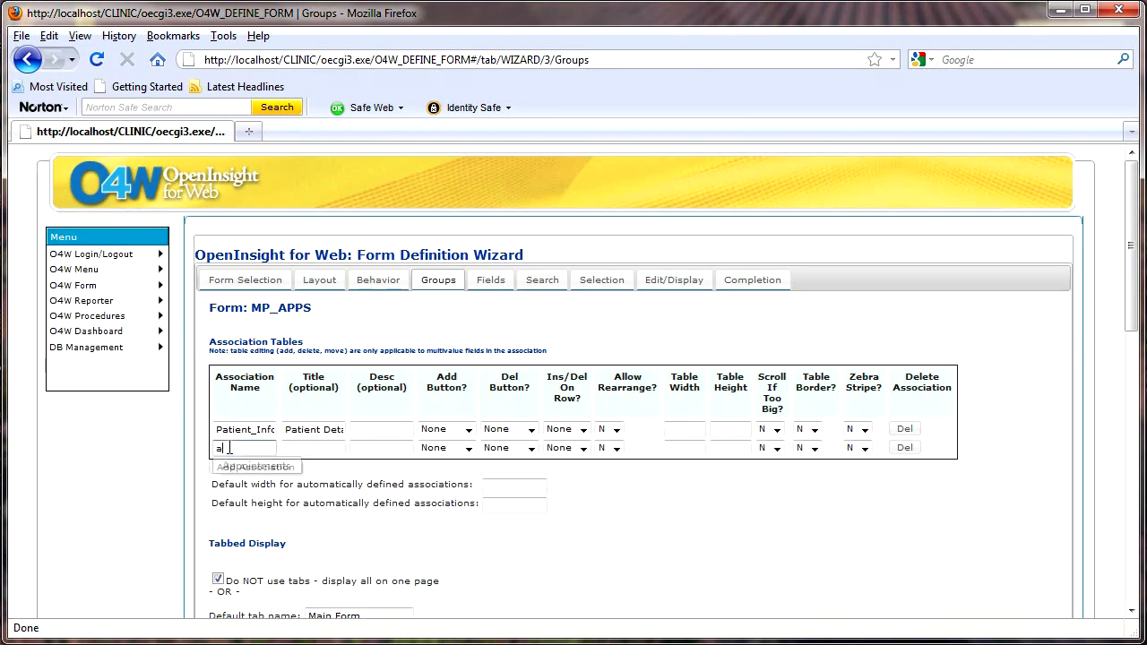
pyautogui.press('Down')
pyautogui.press('Tab')
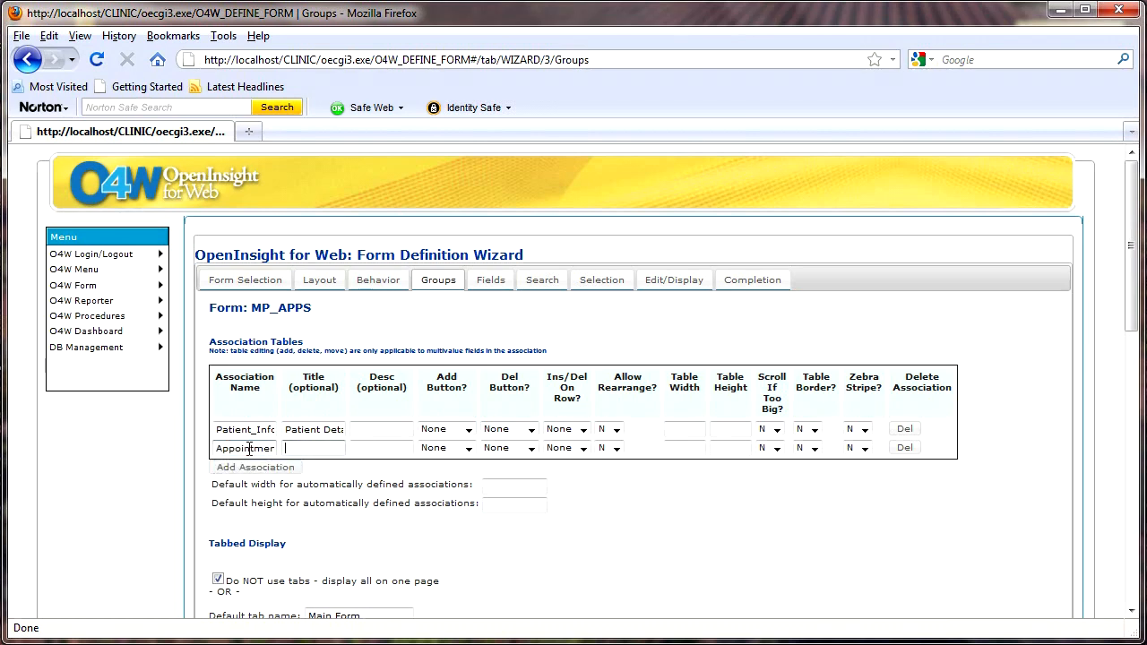
pyautogui.write('a')
pyautogui.press('Down')
pyautogui.press('Tab')
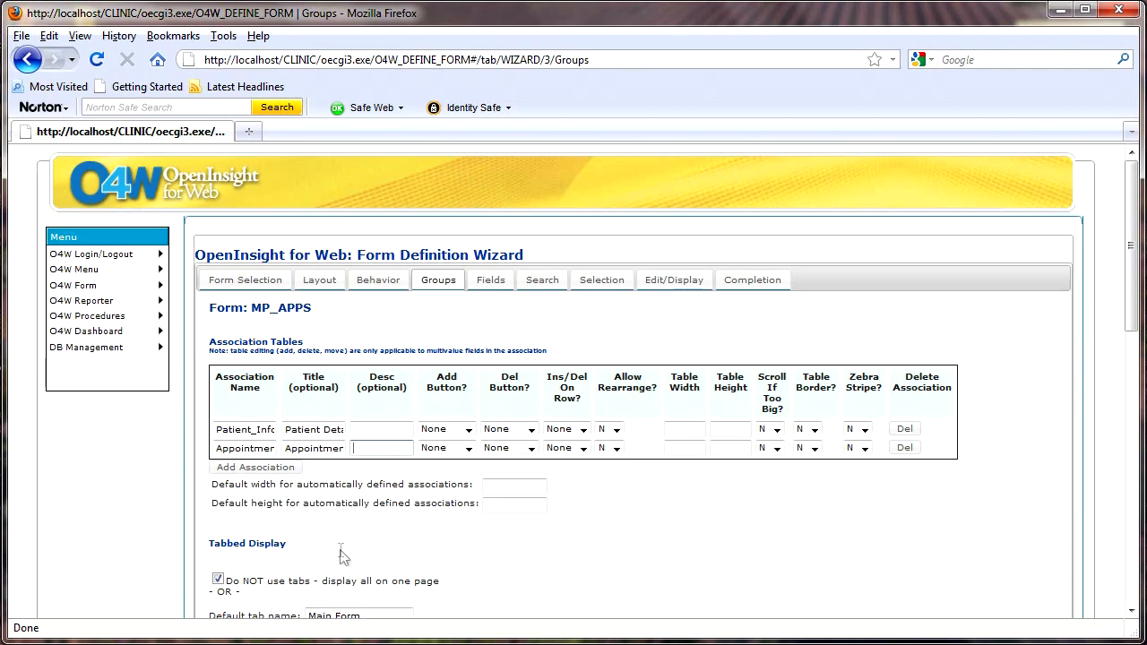
pyautogui.scroll(-2, 340, 552)
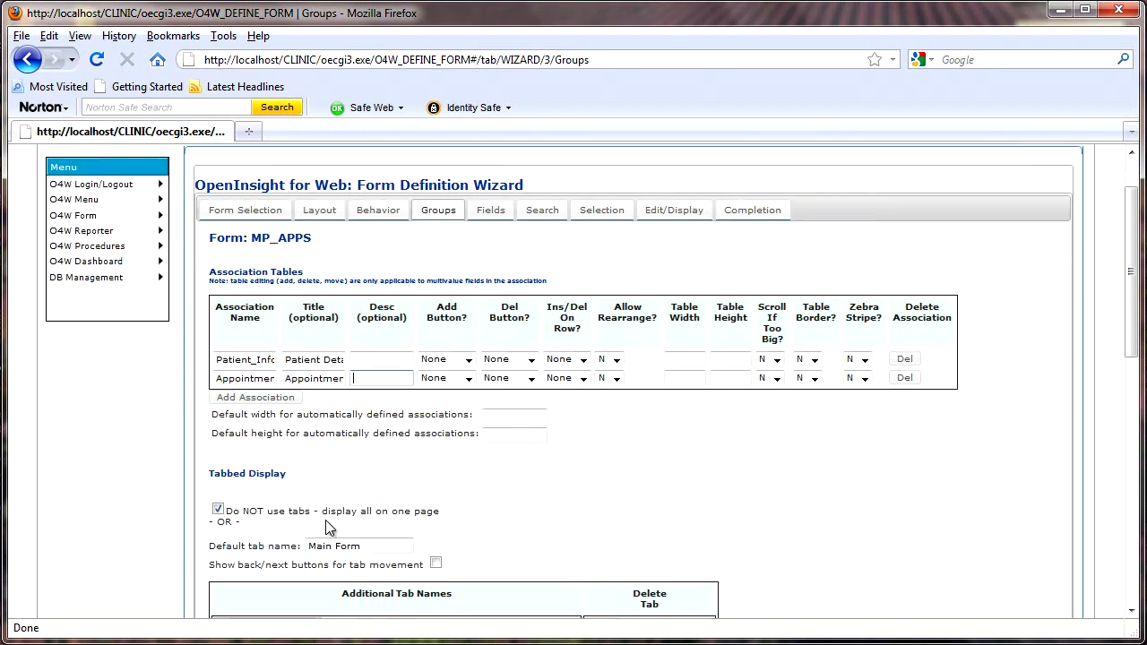
pyautogui.scroll(-1, 327, 524)
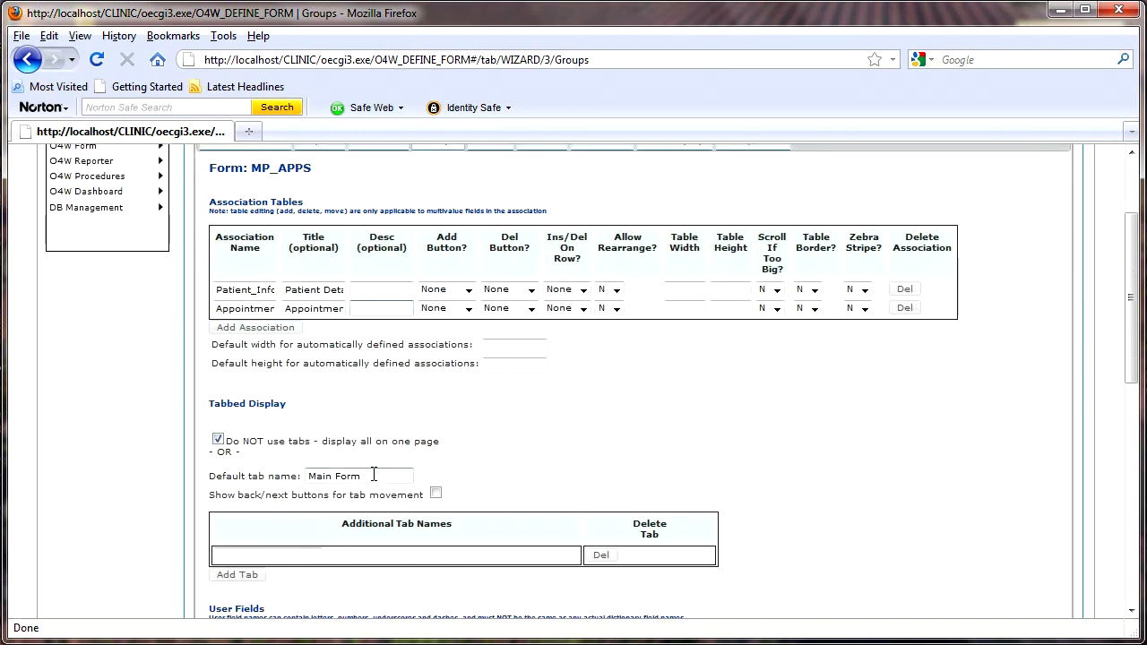
pyautogui.scroll(-2, 377, 473)
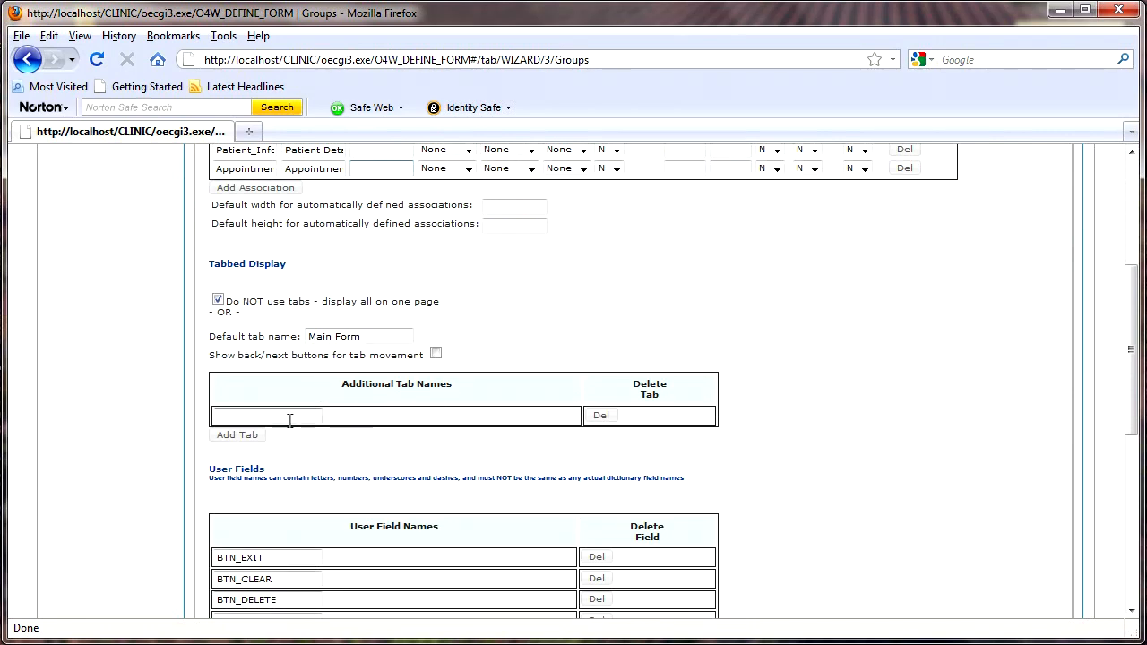
pyautogui.scroll(-3, 305, 421)
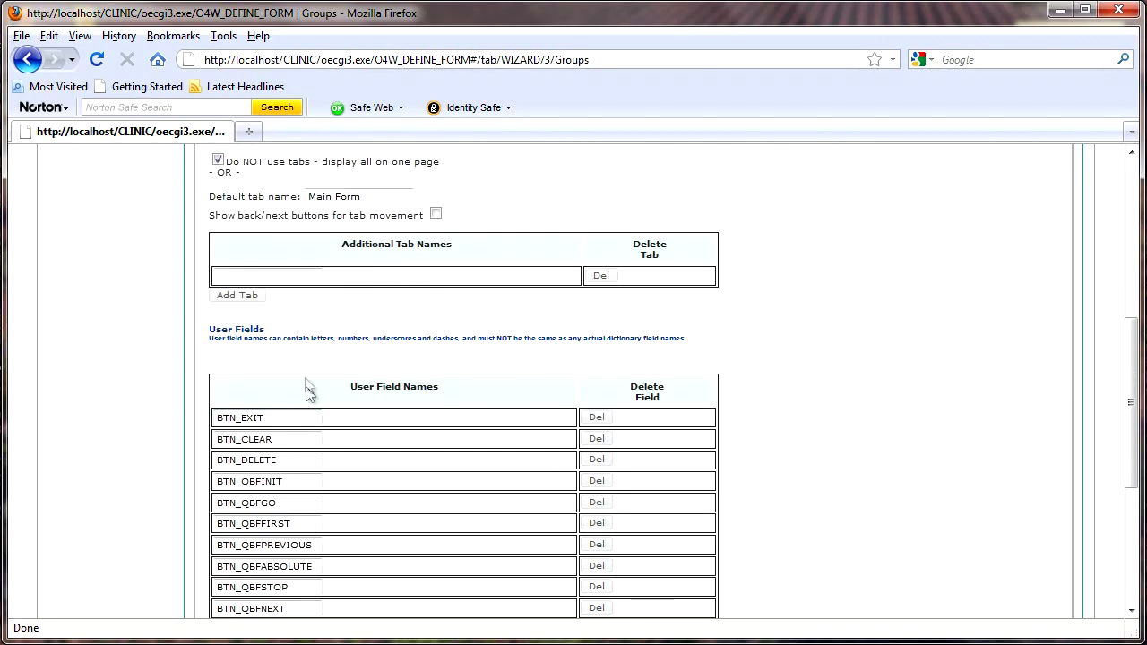
pyautogui.scroll(-2, 371, 461)
pyautogui.scroll(-3, 375, 474)
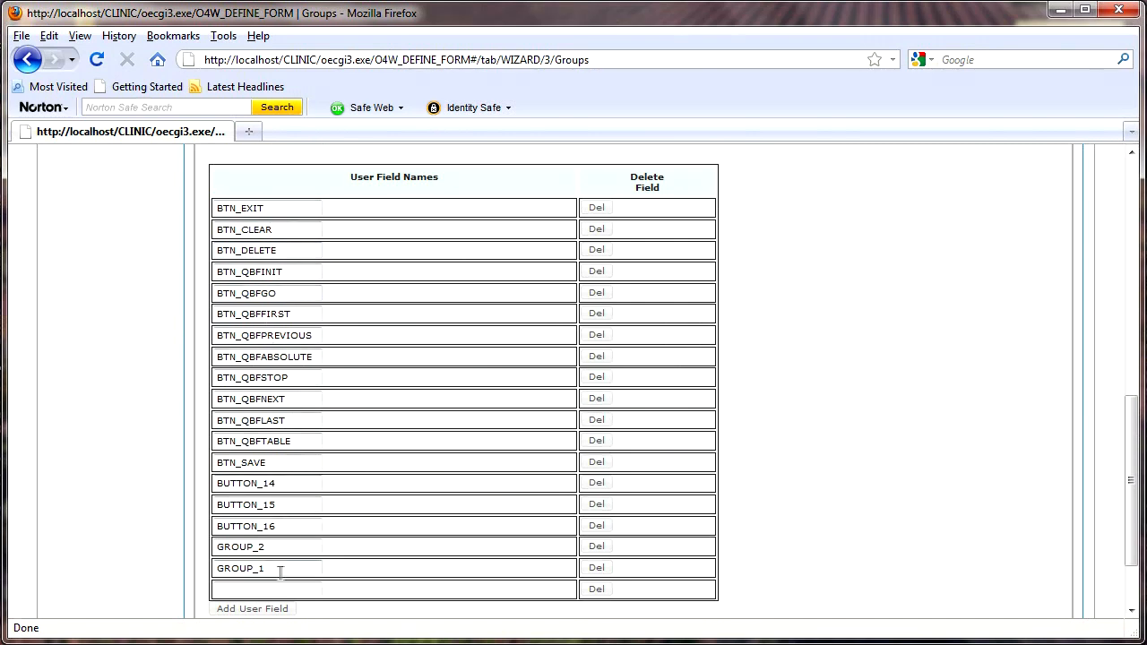
pyautogui.scroll(-2, 418, 550)
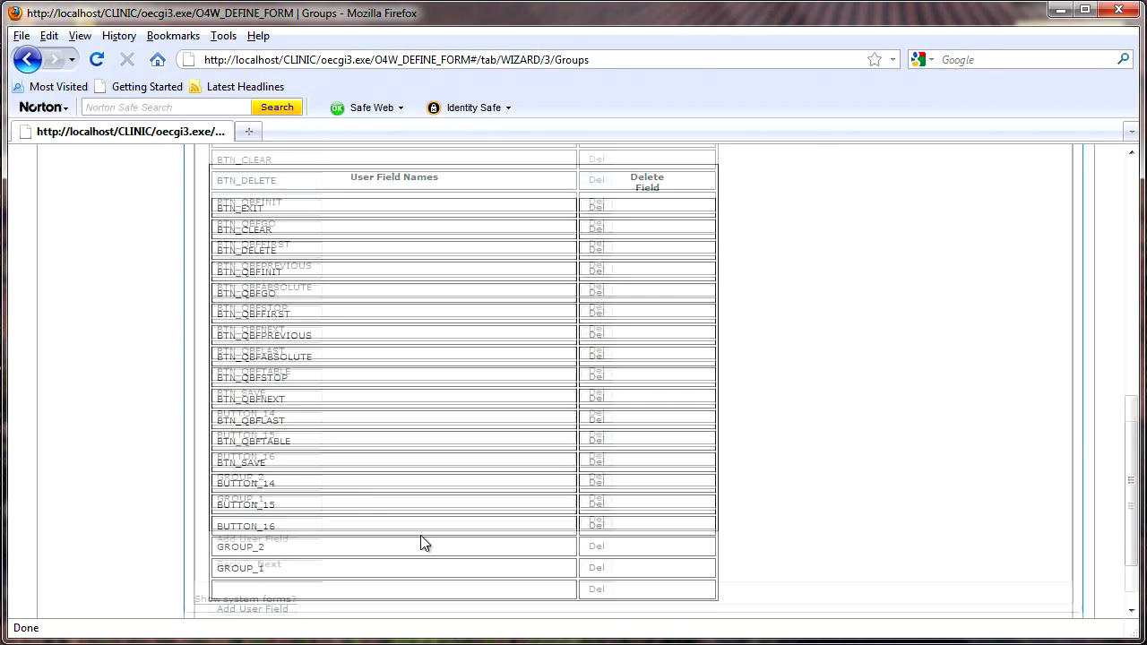
# On the Fields step, add NAME as the selection field
pyautogui.click(269, 539)
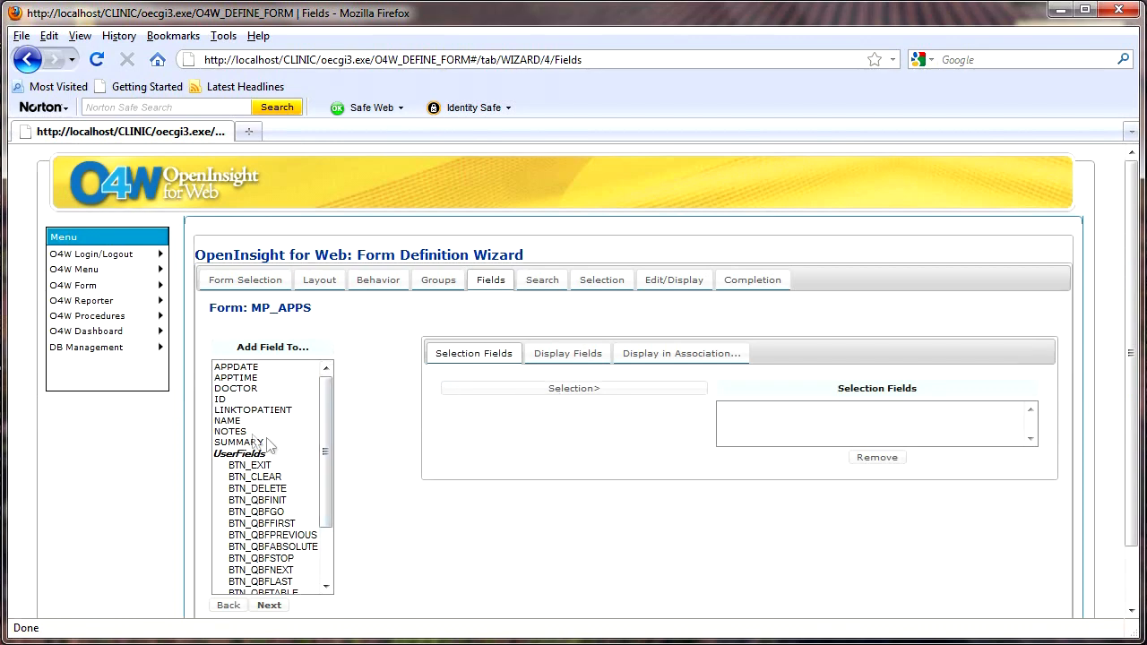
pyautogui.click(235, 422)
pyautogui.click(515, 393)
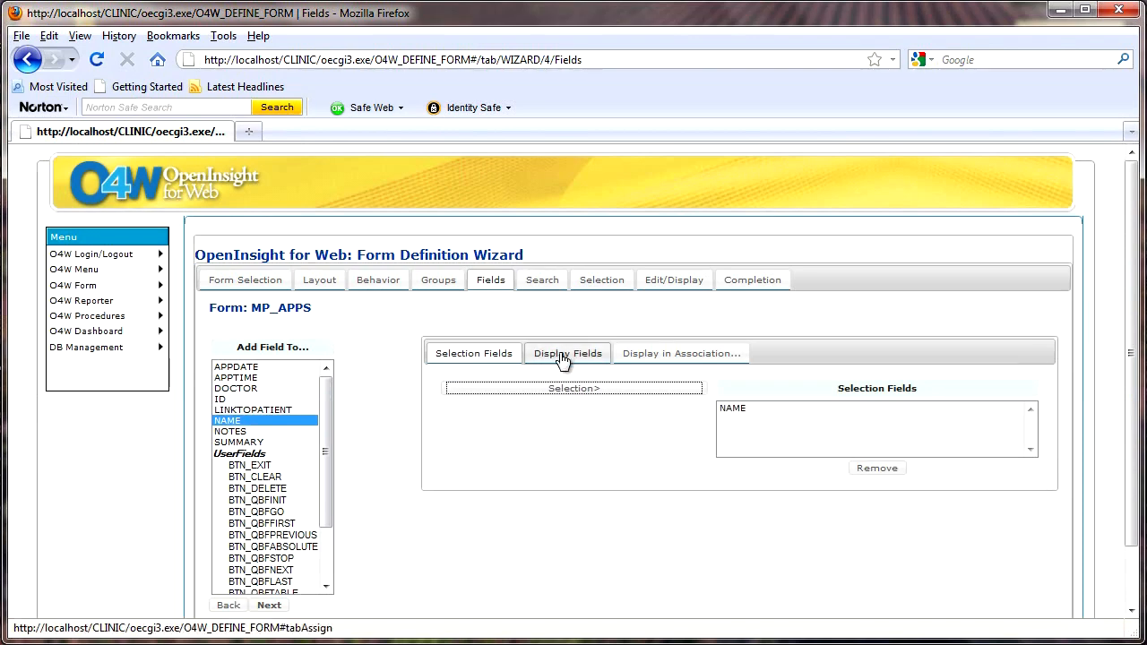
# Remove GROUP_2 and all BTN_ entries (BTN_DELETE, BTN_QBFINIT through BTN_QBFTABLE) from Display Fields
pyautogui.click(563, 357)
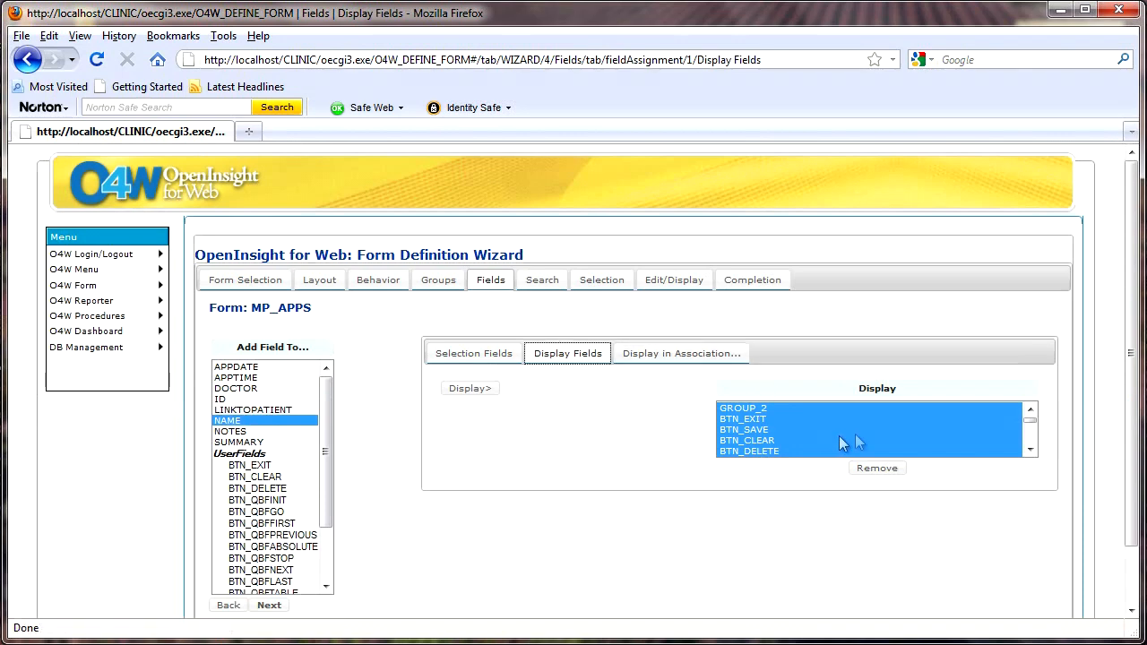
pyautogui.scroll(-7, 873, 448)
pyautogui.scroll(7, 868, 457)
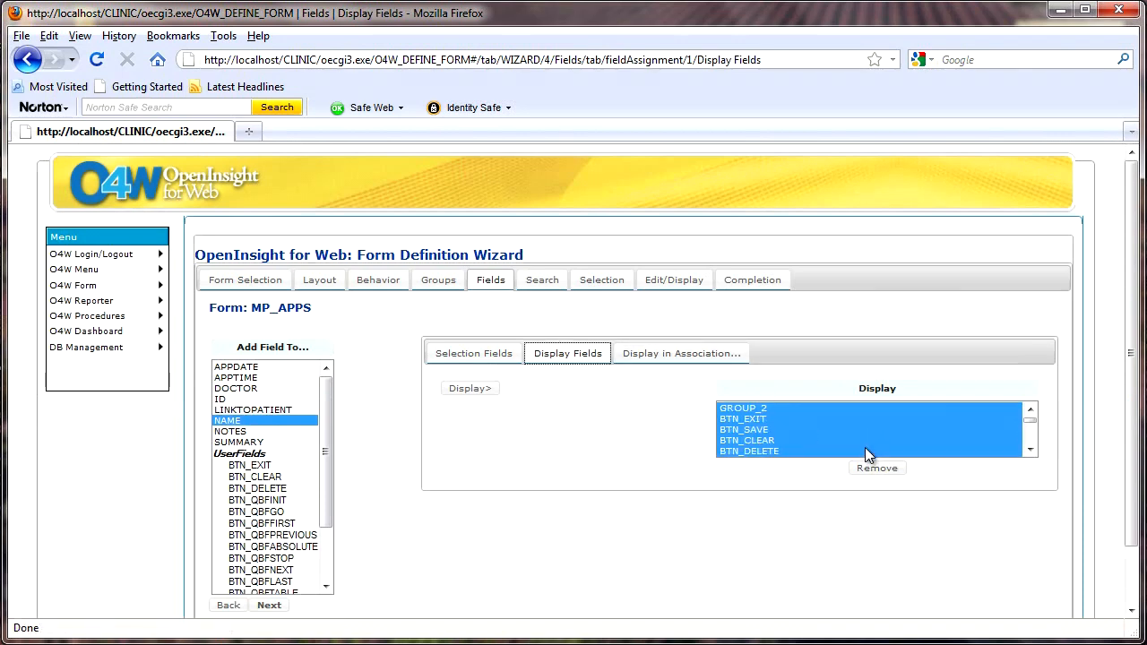
pyautogui.click(767, 410)
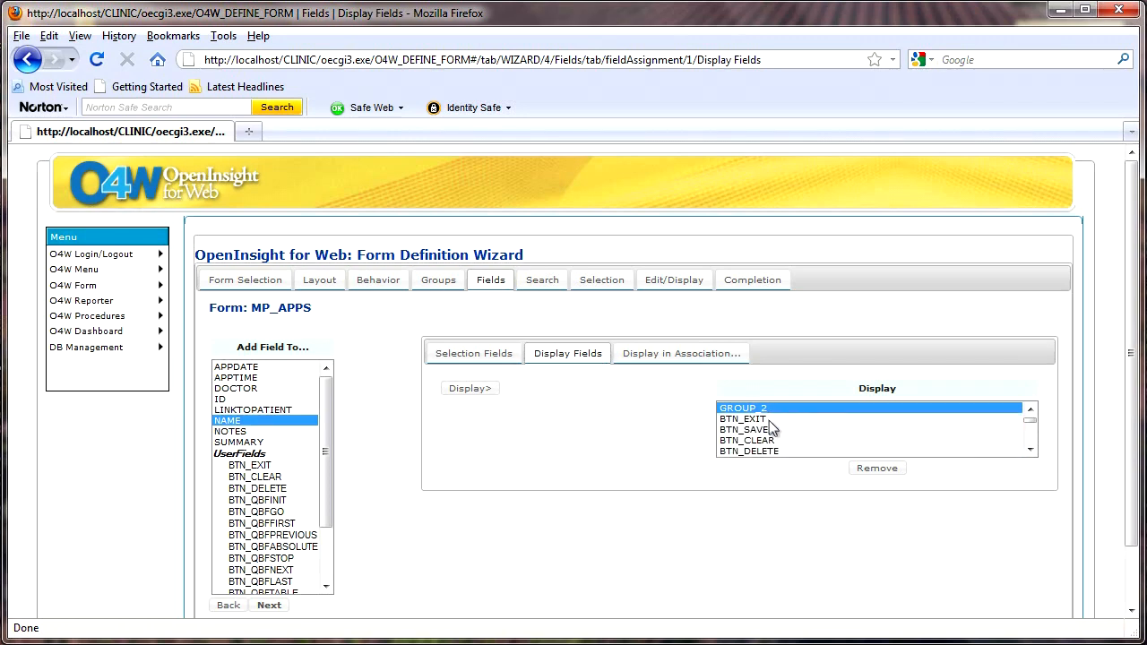
pyautogui.keyDown('shift'); pyautogui.click(768, 452); pyautogui.keyUp('shift')
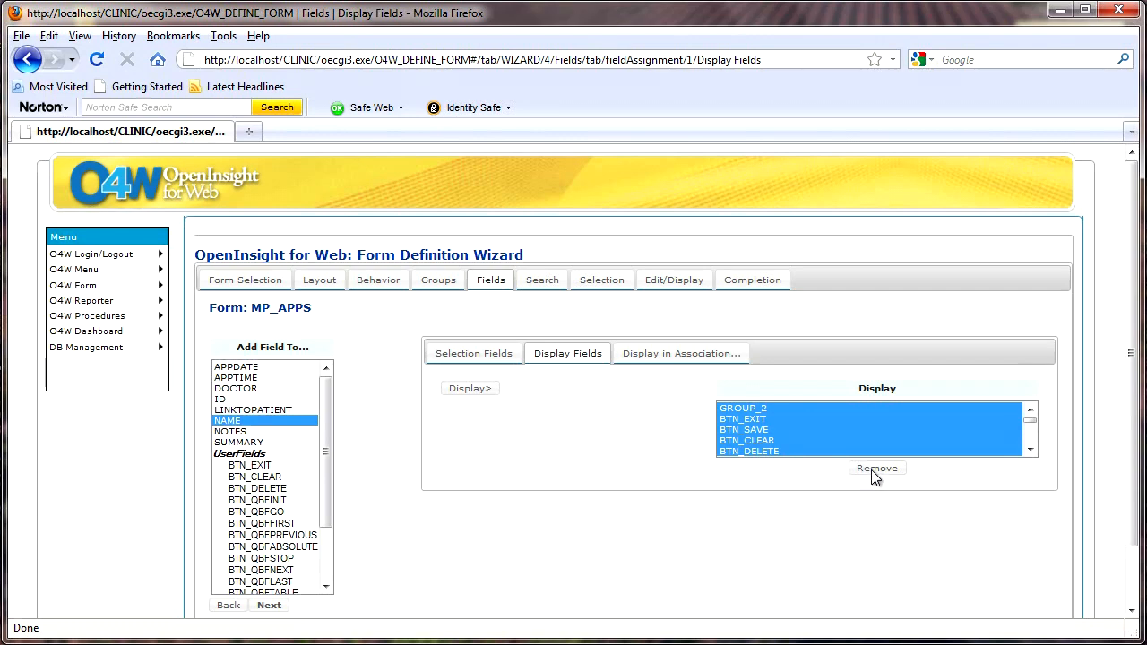
pyautogui.click(871, 470)
pyautogui.click(746, 410)
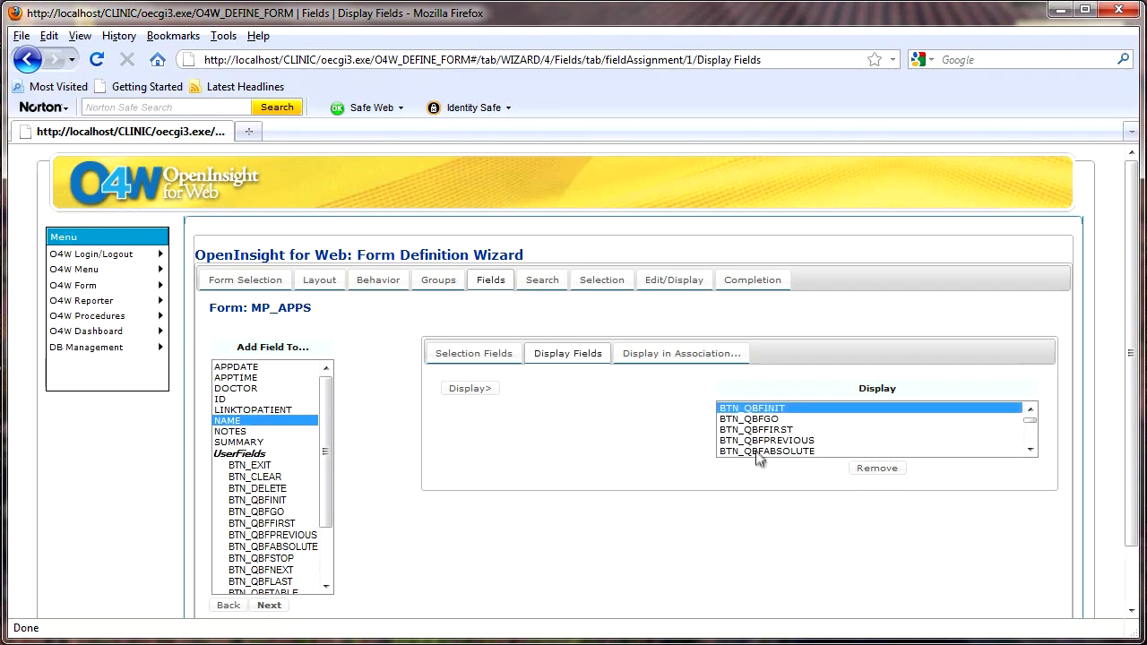
pyautogui.keyDown('shift'); pyautogui.click(761, 451); pyautogui.keyUp('shift')
pyautogui.click(878, 471)
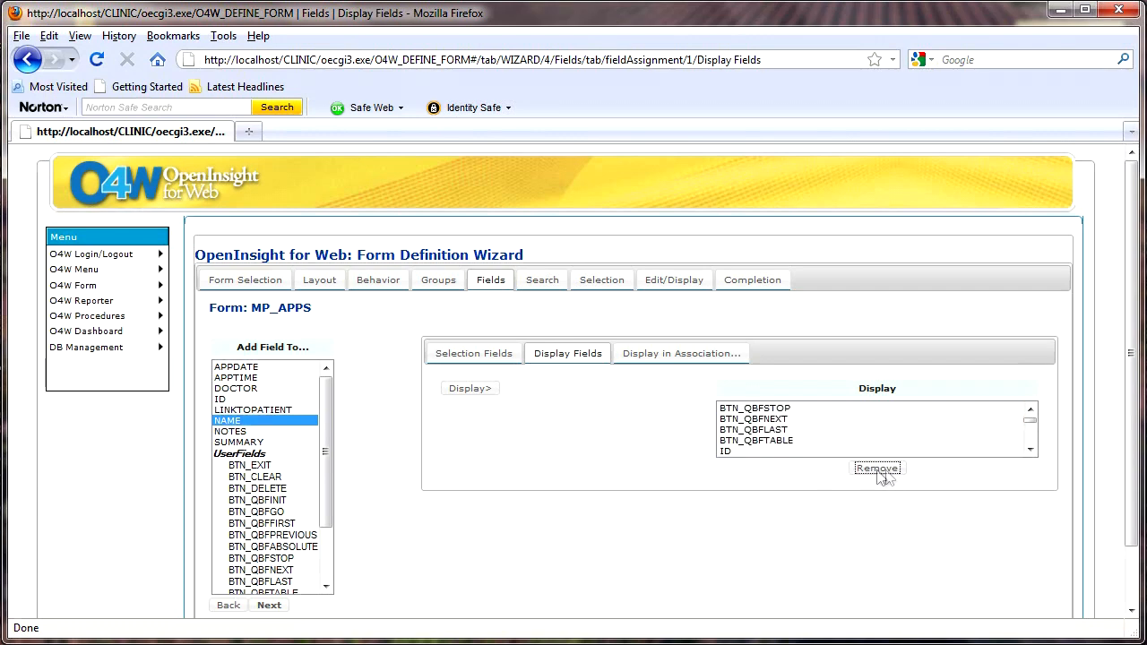
pyautogui.click(769, 410)
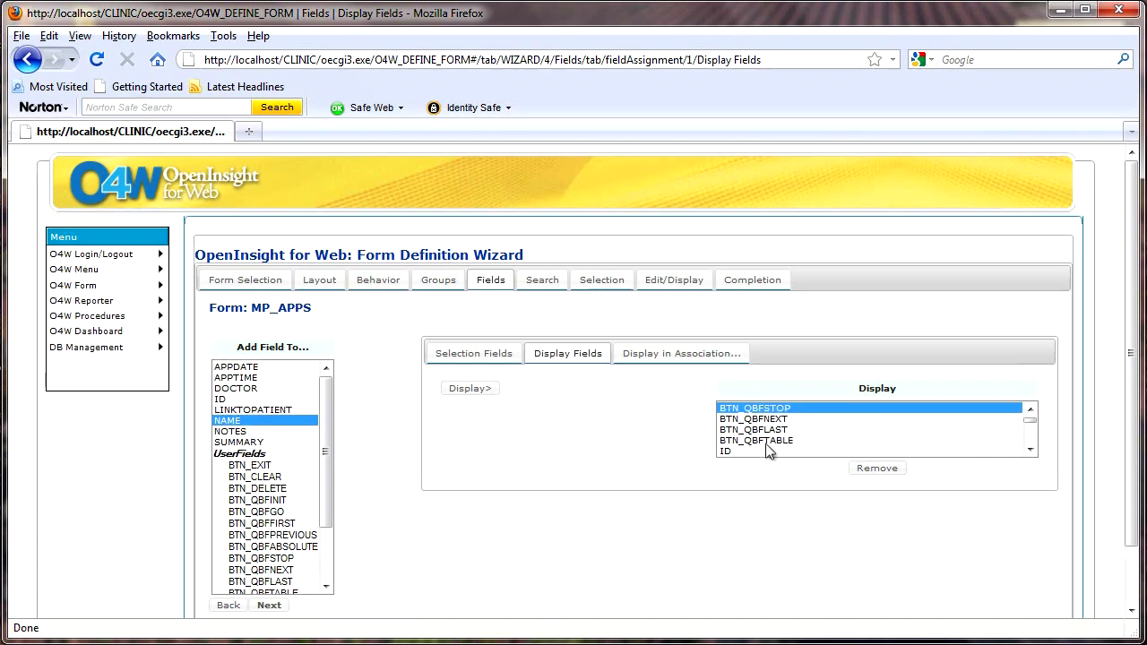
pyautogui.keyDown('shift'); pyautogui.click(769, 441); pyautogui.keyUp('shift')
pyautogui.click(875, 469)
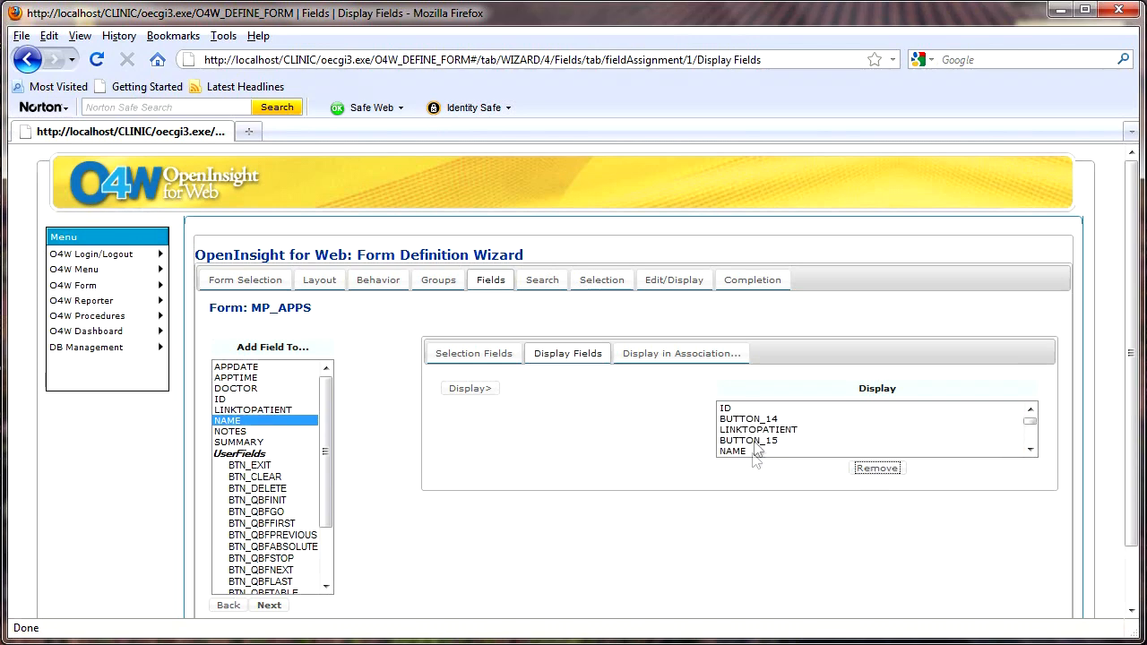
# Remove BUTTON_14, BUTTON_15, GROUP_1 and BUTTON_16 from Display Fields
pyautogui.click(758, 420)
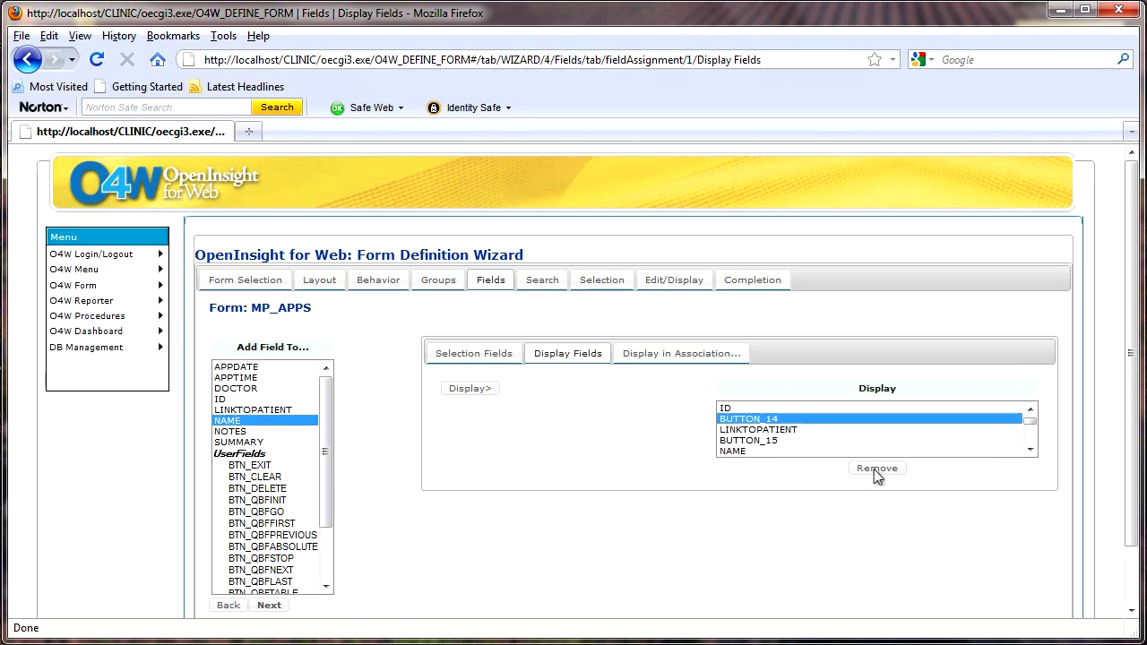
pyautogui.click(878, 470)
pyautogui.click(771, 431)
pyautogui.click(876, 468)
pyautogui.click(764, 440)
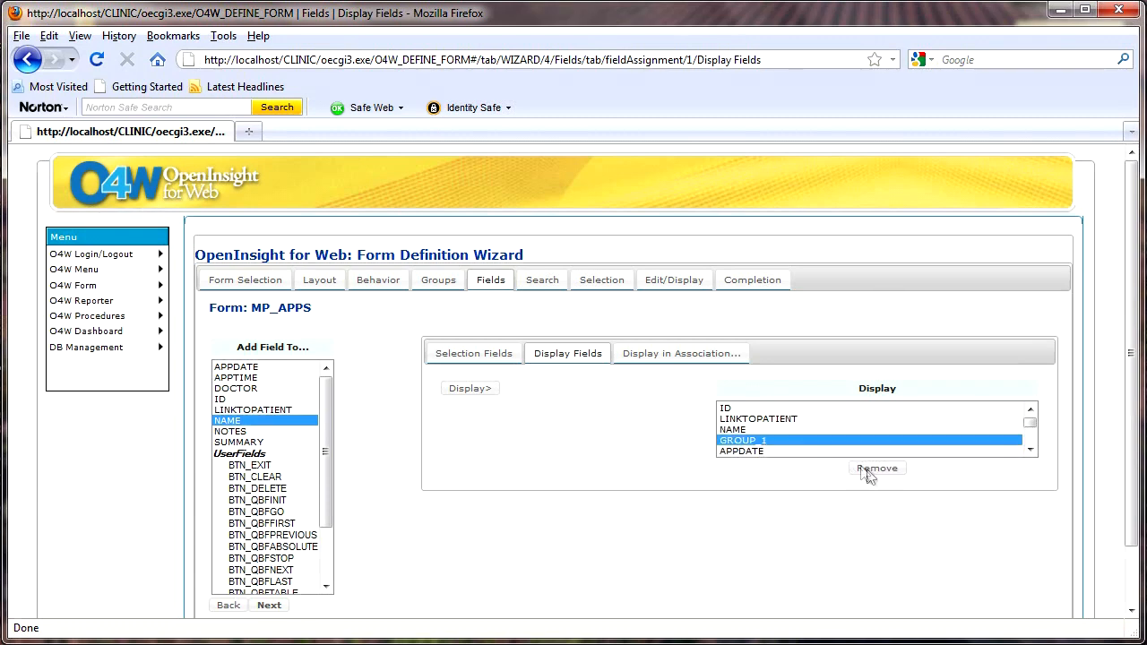
pyautogui.click(876, 469)
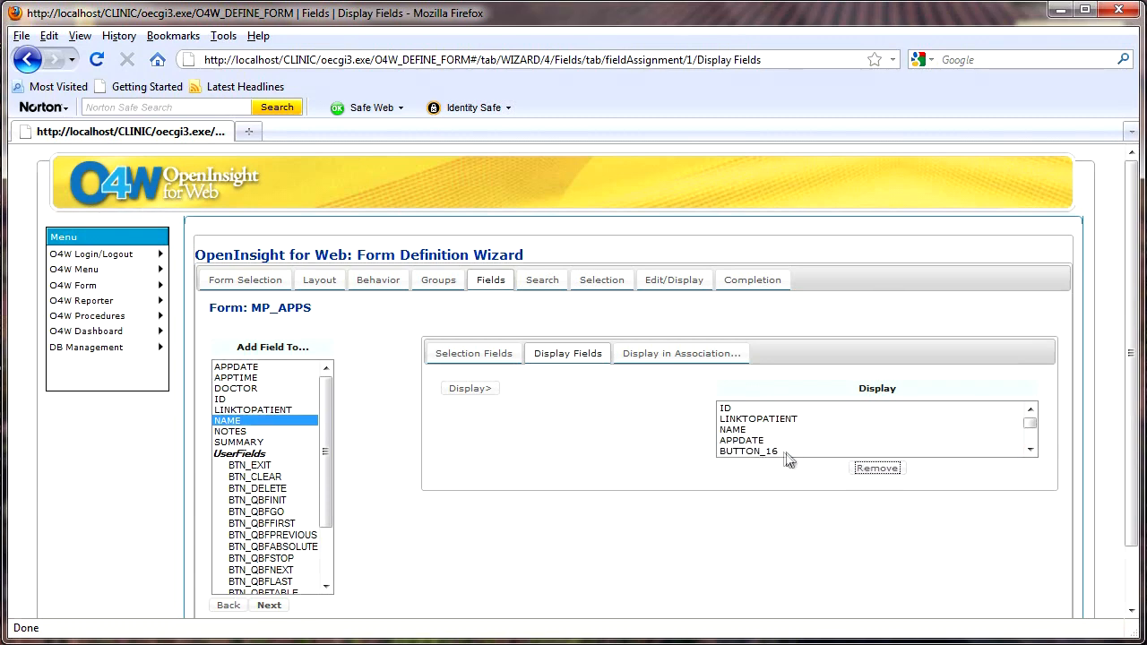
pyautogui.click(774, 452)
pyautogui.click(868, 470)
pyautogui.scroll(-1, 776, 446)
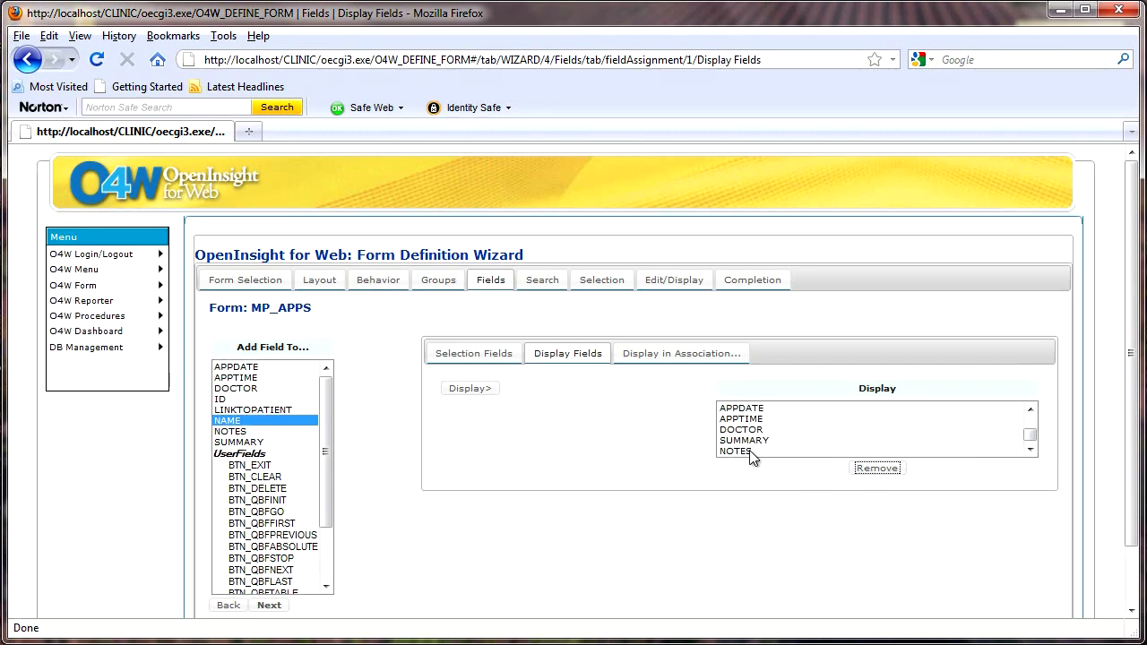
pyautogui.scroll(-2, 751, 457)
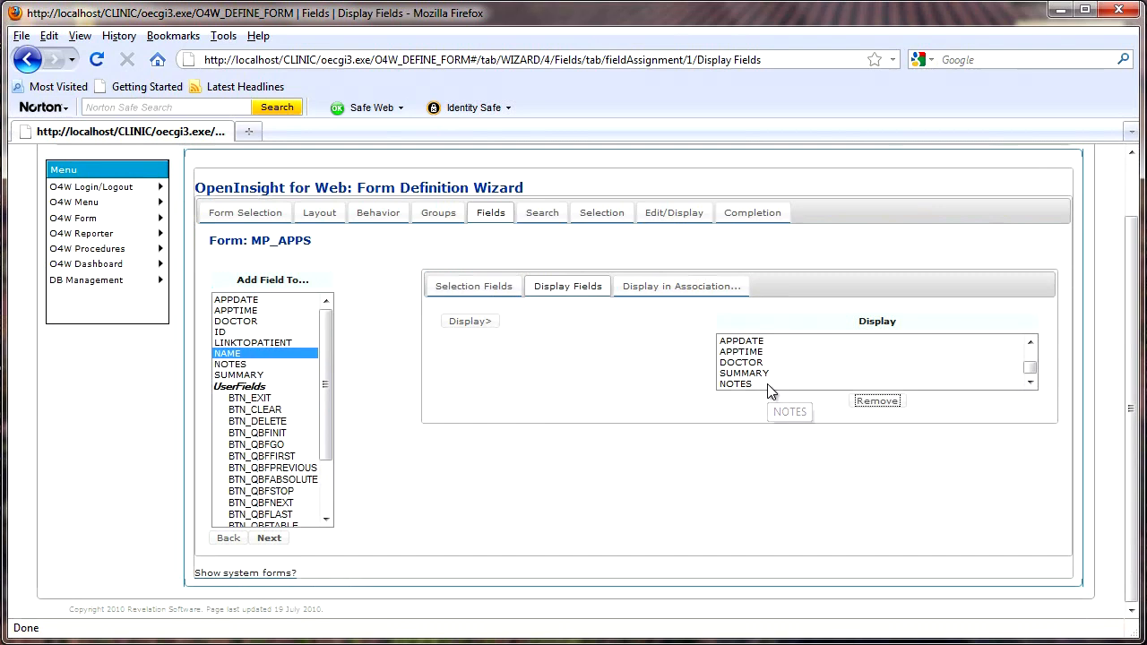
# Add ID, LINKTOPATIENT and NAME to the Patient_Info association
pyautogui.click(675, 291)
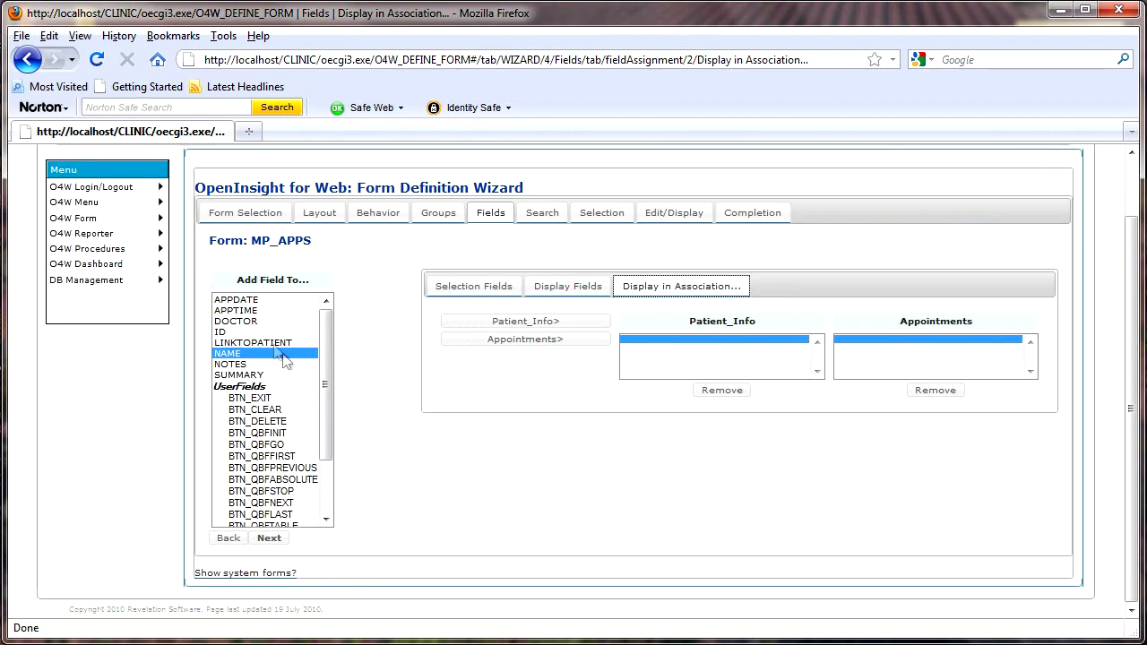
pyautogui.click(225, 334)
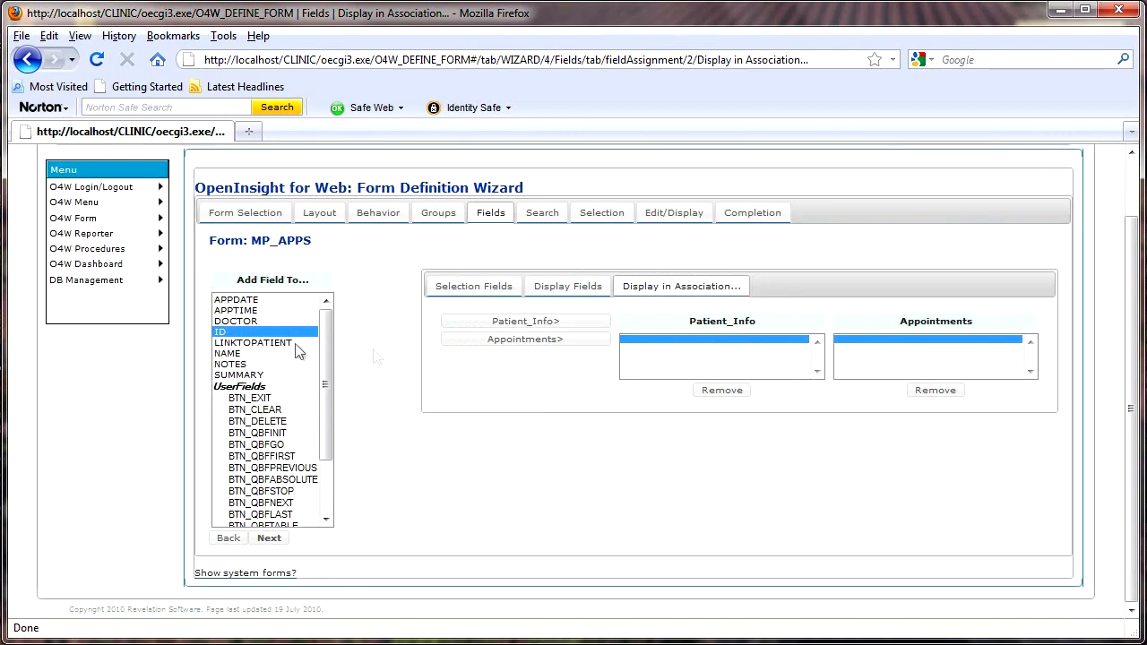
pyautogui.click(514, 320)
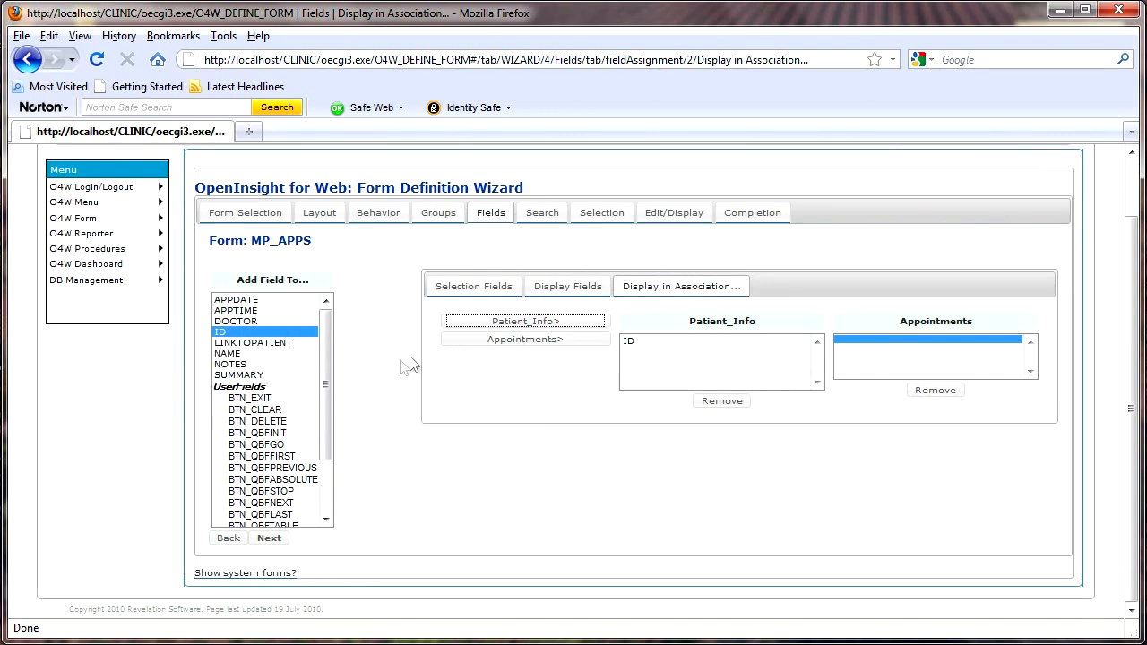
pyautogui.click(276, 349)
pyautogui.click(502, 319)
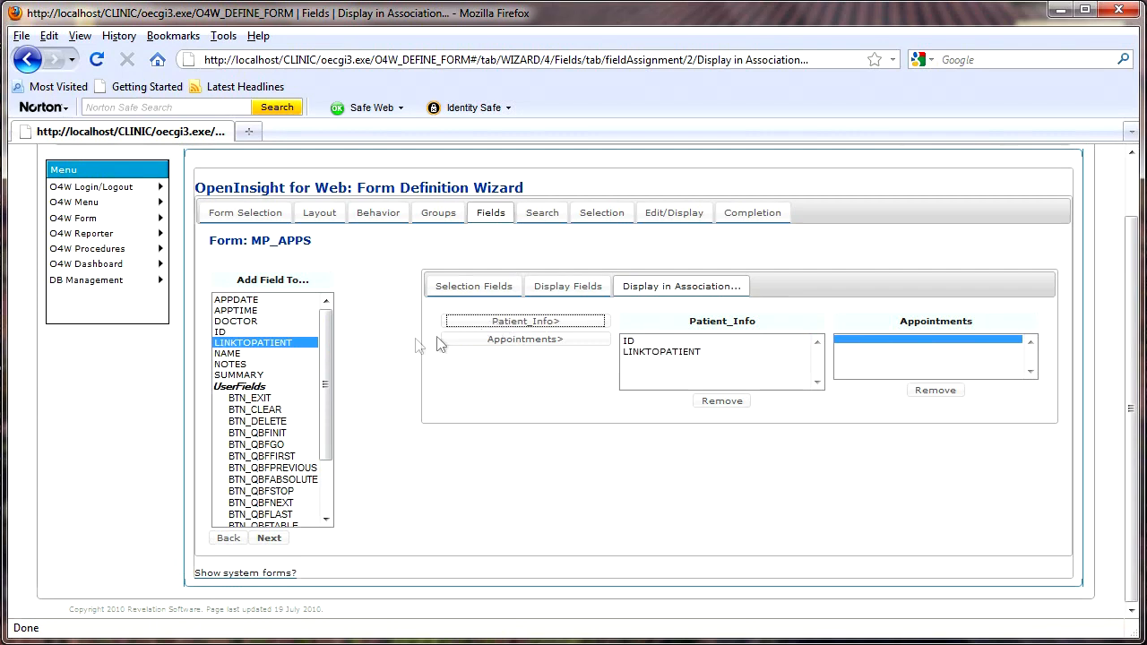
pyautogui.click(240, 354)
pyautogui.click(504, 321)
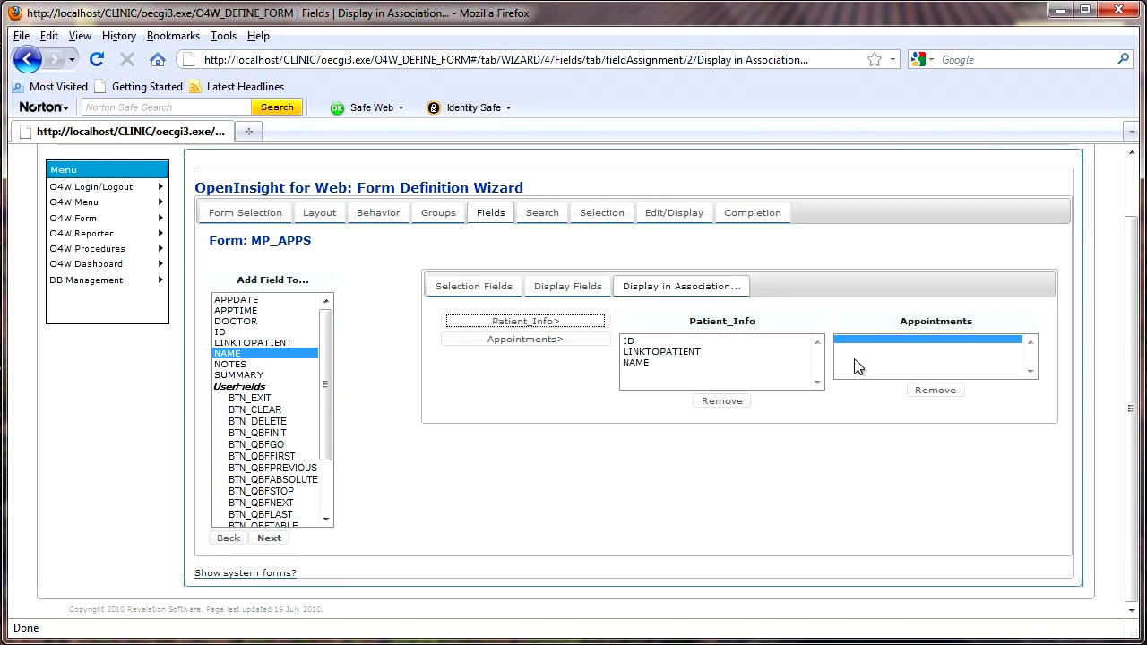
# Group APPDATE, APPTIME, DOCTOR, SUMMARY and NOTES as Appointments, then continue to Selection
pyautogui.click(252, 301)
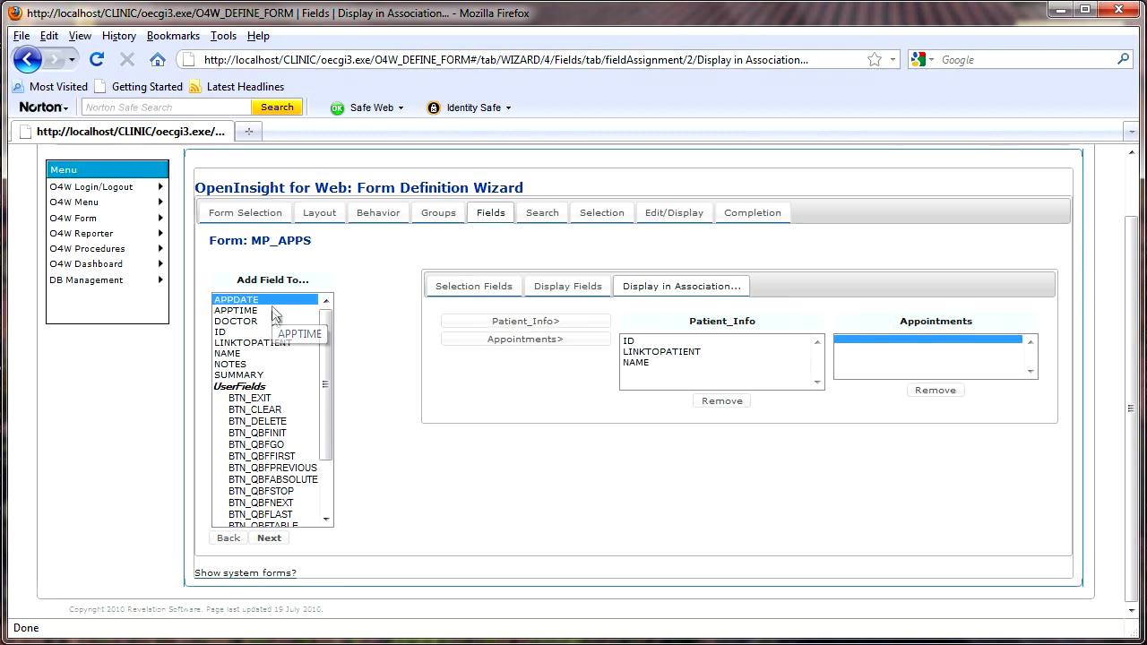
pyautogui.keyDown('shift'); pyautogui.click(238, 375); pyautogui.keyUp('shift')
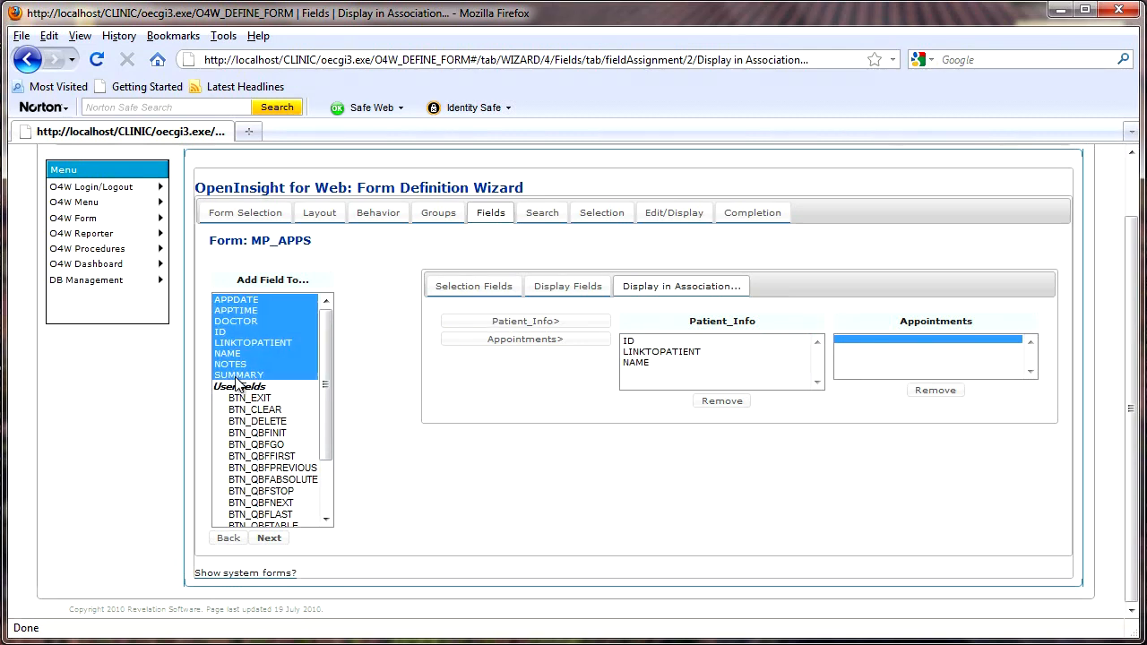
pyautogui.click(245, 303)
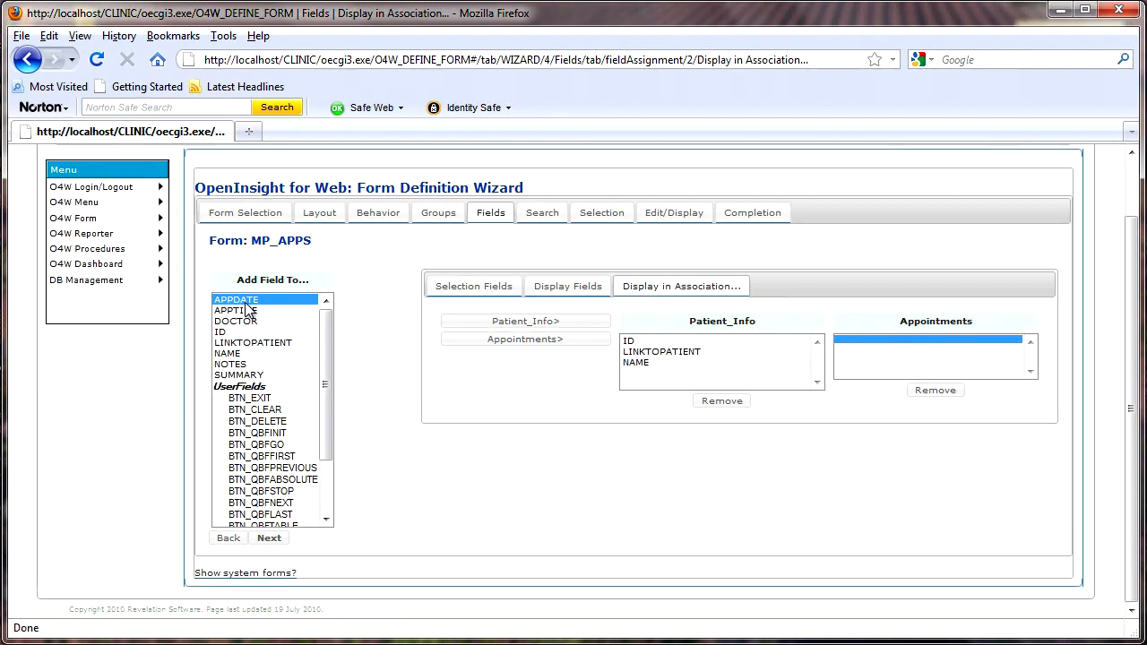
pyautogui.keyDown('ctrl'); pyautogui.click(249, 312); pyautogui.keyUp('ctrl')
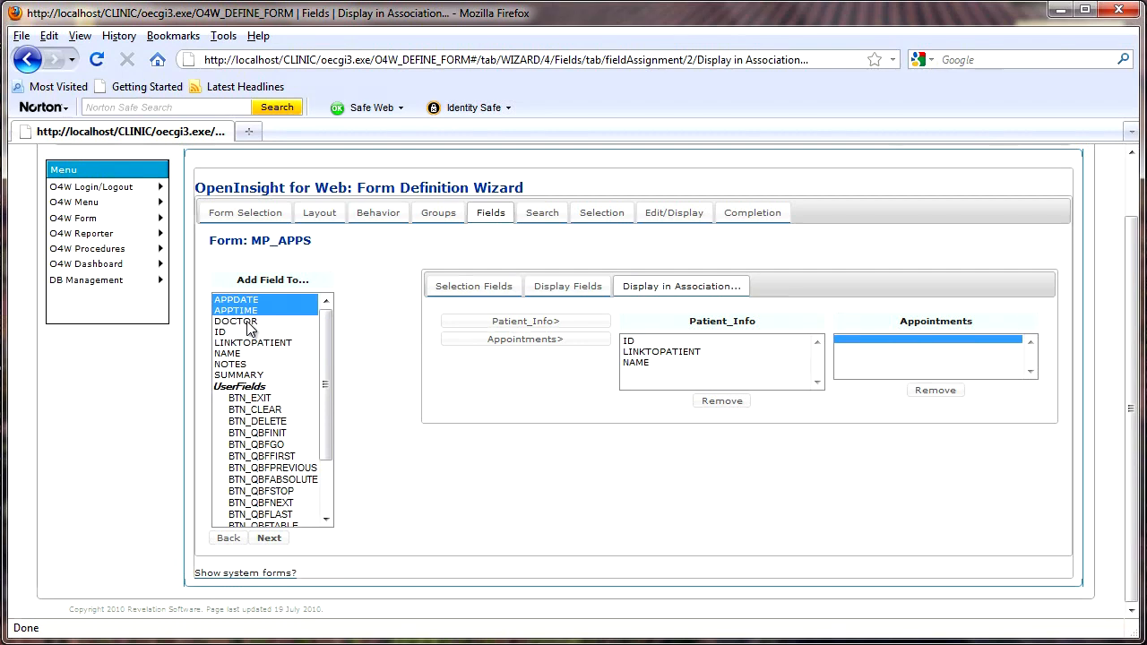
pyautogui.keyDown('ctrl'); pyautogui.click(249, 322); pyautogui.keyUp('ctrl')
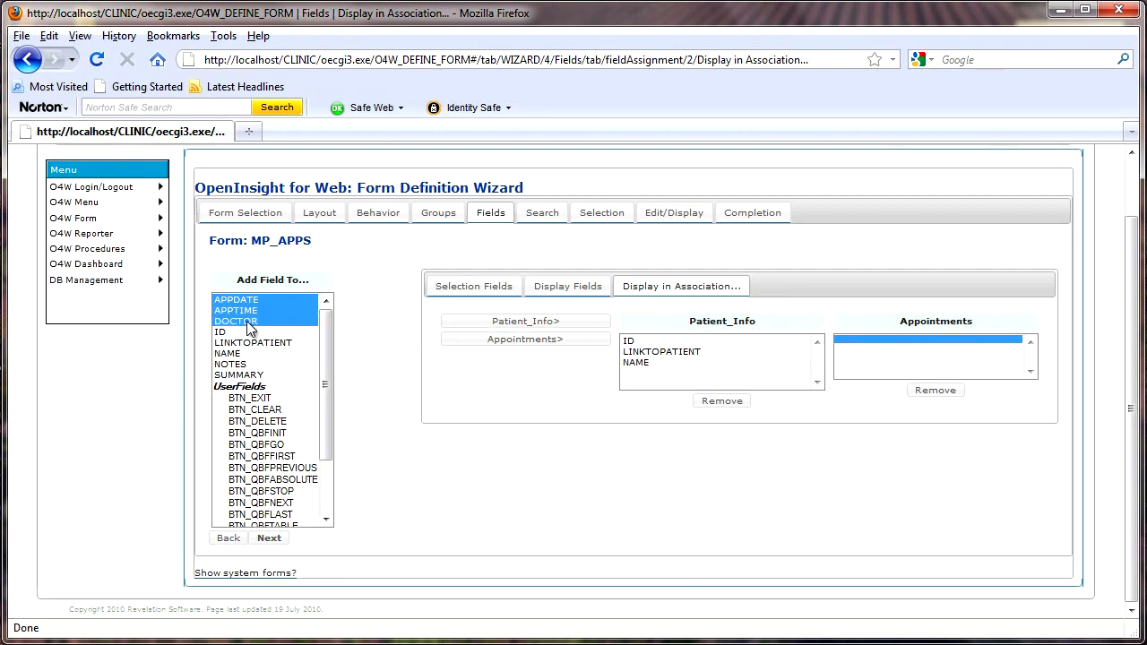
pyautogui.keyDown('ctrl'); pyautogui.click(238, 376); pyautogui.keyUp('ctrl')
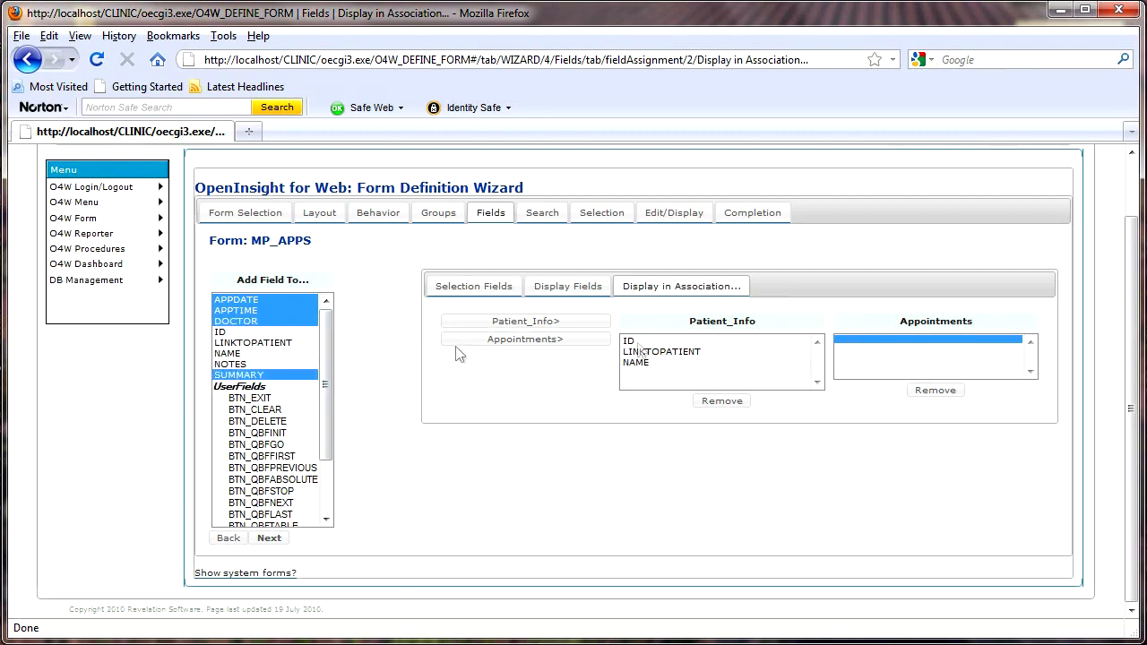
pyautogui.click(516, 342)
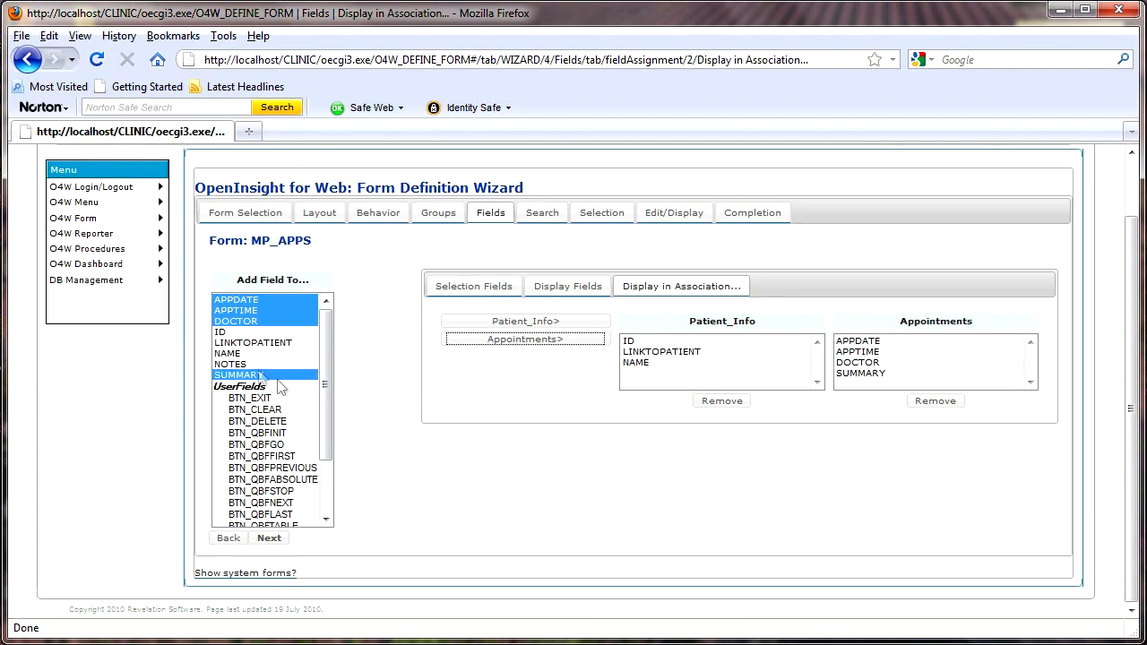
pyautogui.click(231, 366)
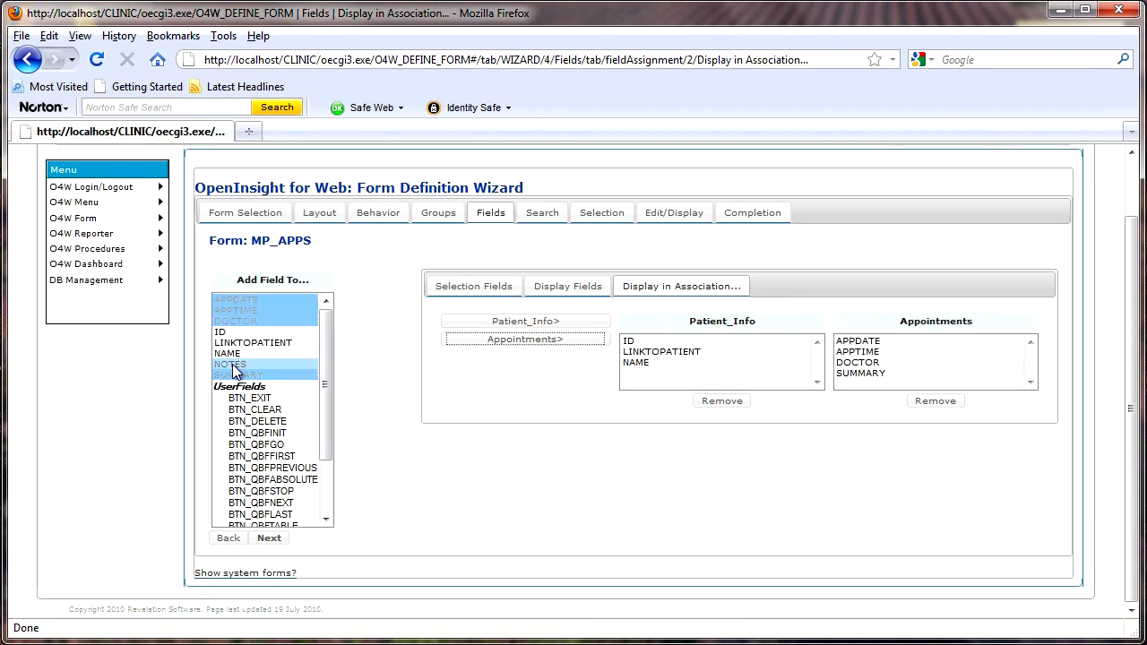
pyautogui.click(509, 346)
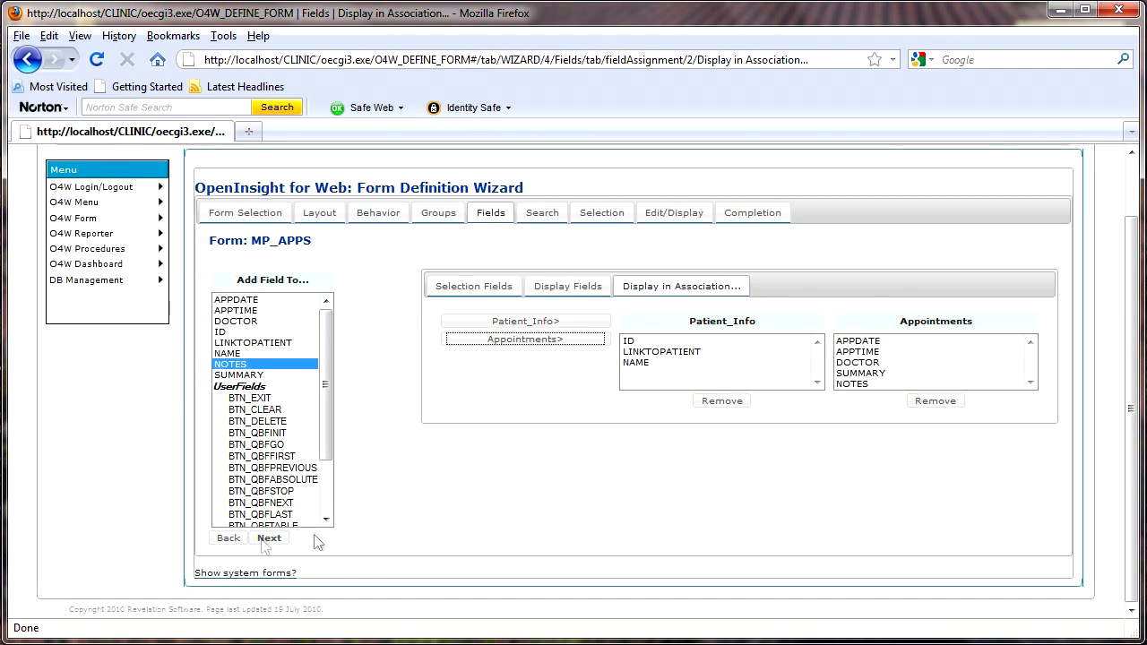
pyautogui.click(269, 539)
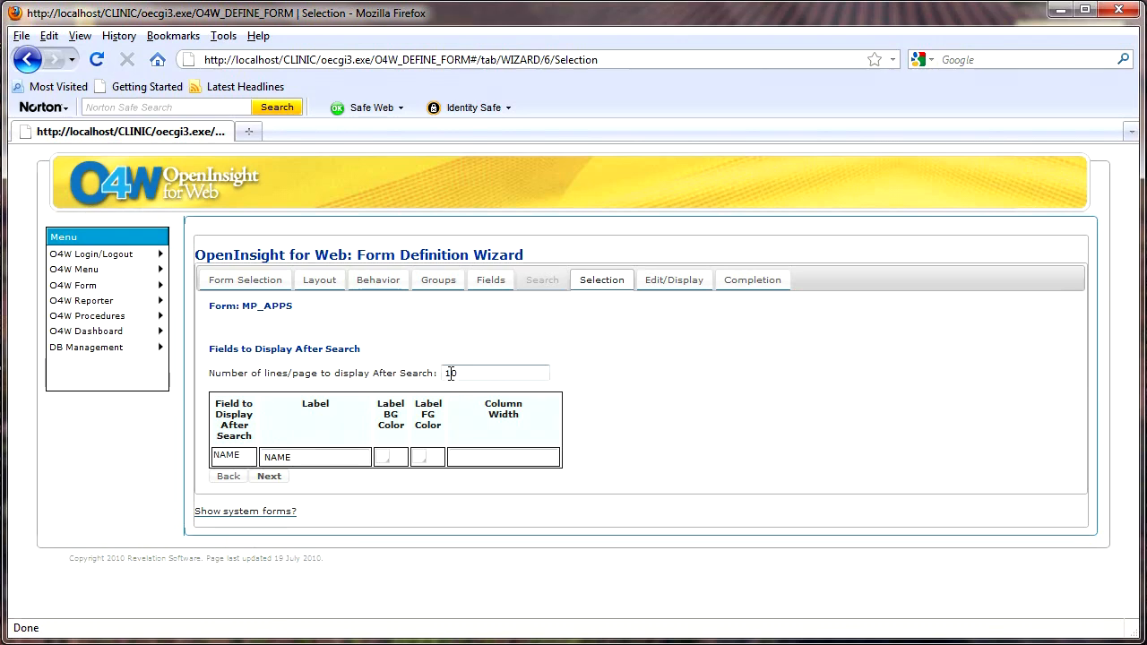
# Give the NAME result column the label Name, a green label background and width 100
pyautogui.click(384, 459)
pyautogui.click(459, 503)
pyautogui.doubleClick(314, 458)
pyautogui.write('Name')
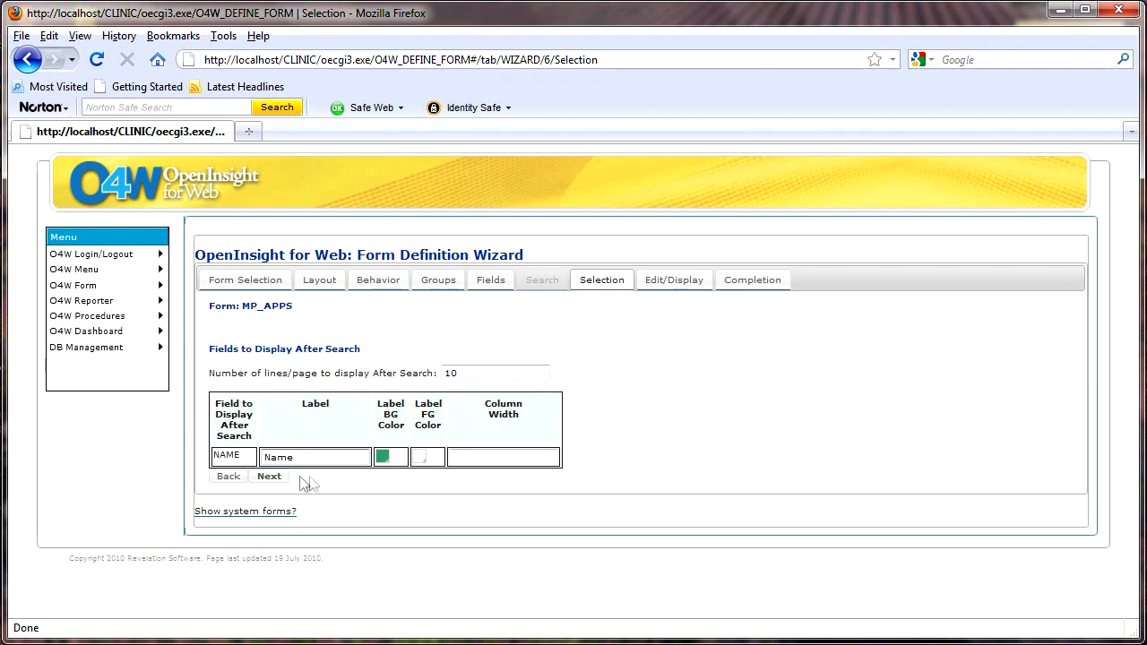
pyautogui.click(469, 456)
pyautogui.write('00')
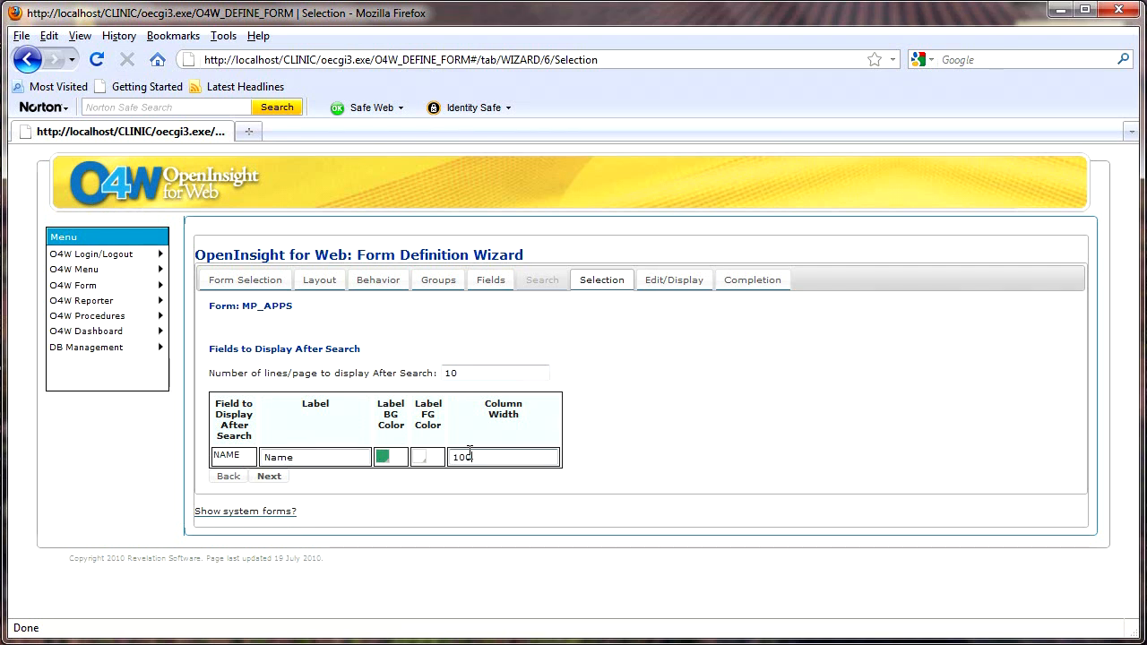
pyautogui.click(269, 476)
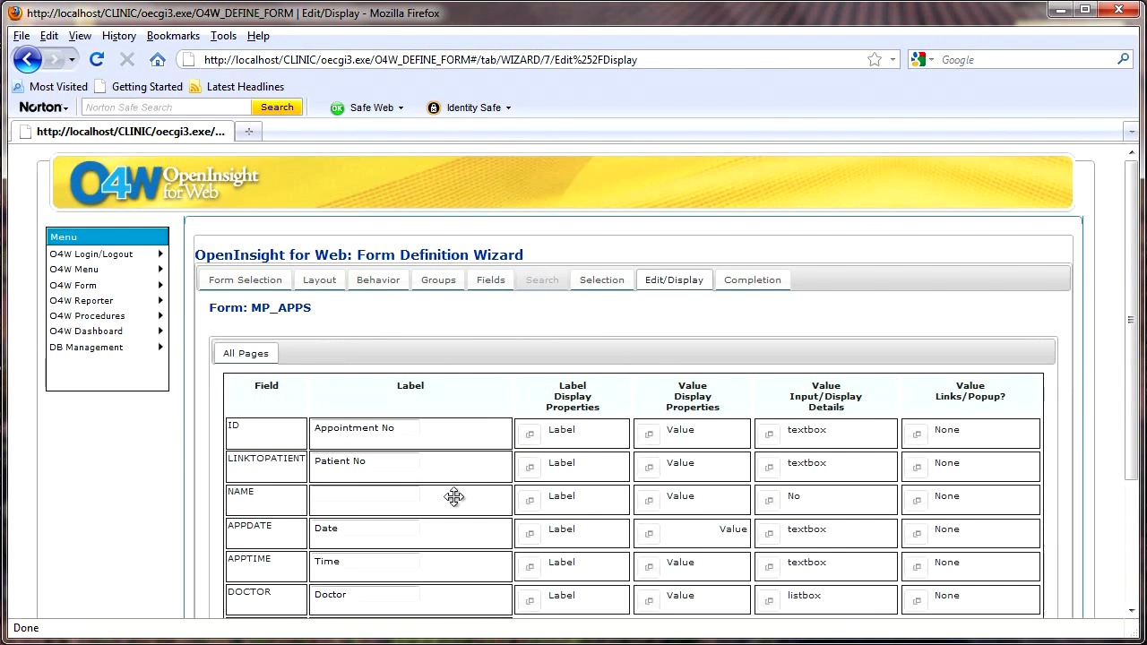
# Label NAME as Name, APPDATE as Appointment Date and APPTIME as Appointment Time
pyautogui.scroll(-2, 454, 503)
pyautogui.scroll(-2, 454, 503)
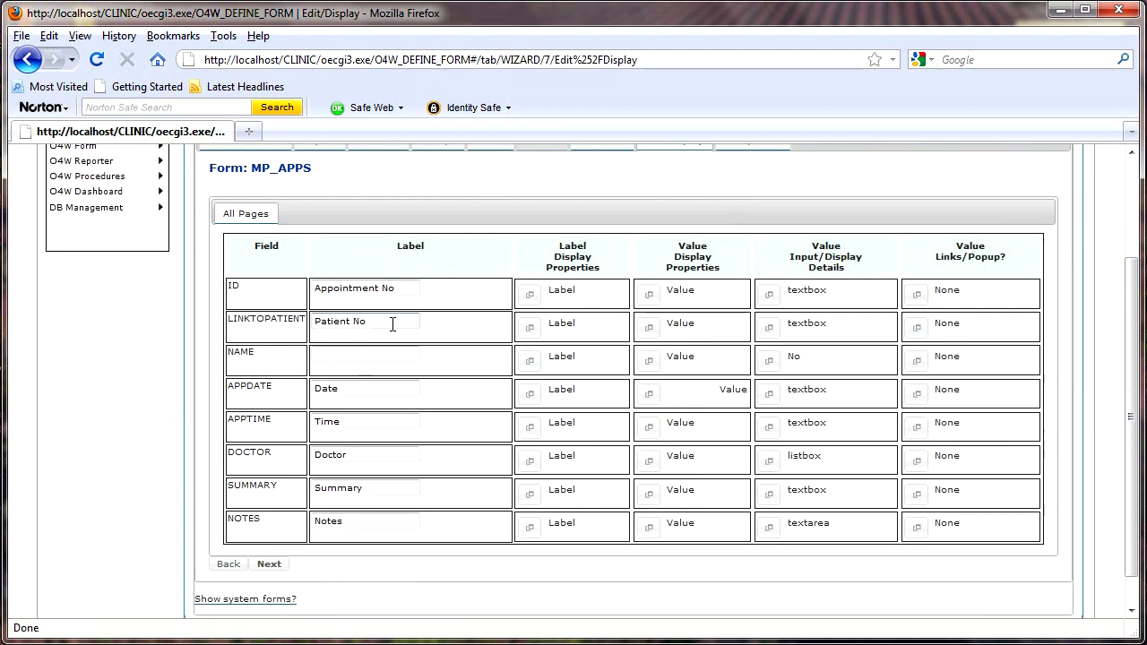
pyautogui.click(354, 355)
pyautogui.write('Name')
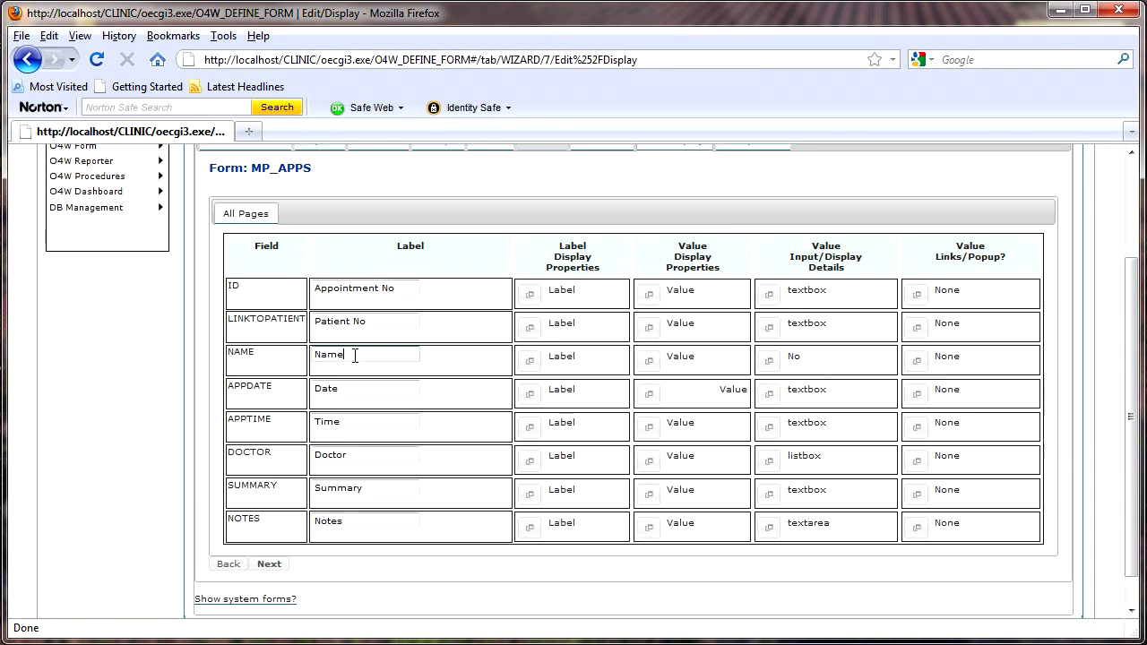
pyautogui.click(316, 391)
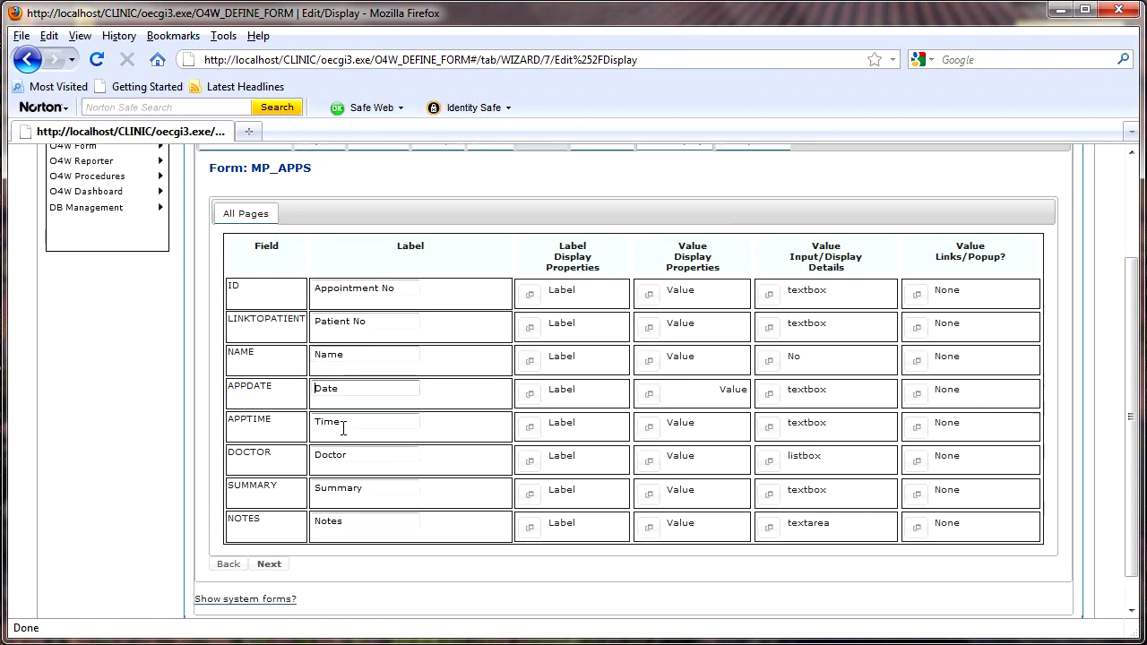
pyautogui.write('Appointm')
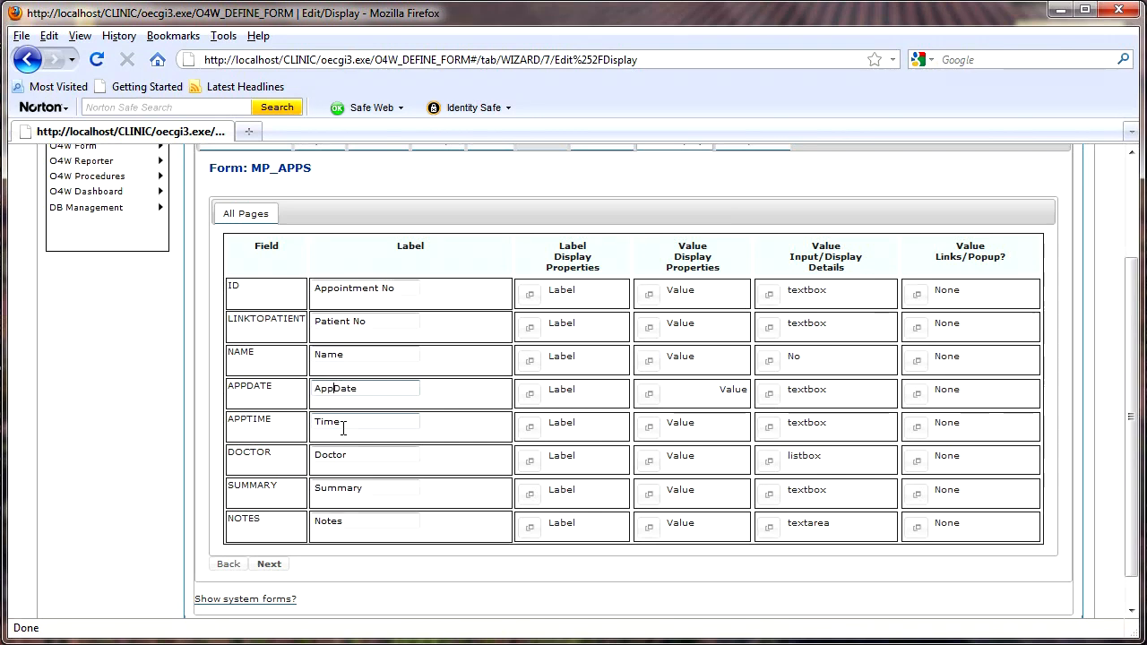
pyautogui.write('ent')
pyautogui.hotkey('shift', 'Left')
pyautogui.hotkey('shift', 'Left')
pyautogui.hotkey('shift', 'Left')
pyautogui.hotkey('shift', 'Left')
pyautogui.hotkey('shift', 'Left')
pyautogui.hotkey('shift', 'Left')
pyautogui.hotkey('shift', 'Left')
pyautogui.hotkey('shift', 'Left')
pyautogui.hotkey('shift', 'Left')
pyautogui.hotkey('shift', 'Left')
pyautogui.hotkey('shift', 'Left')
pyautogui.hotkey('shift', 'Left')
pyautogui.hotkey('ctrl', 'c')
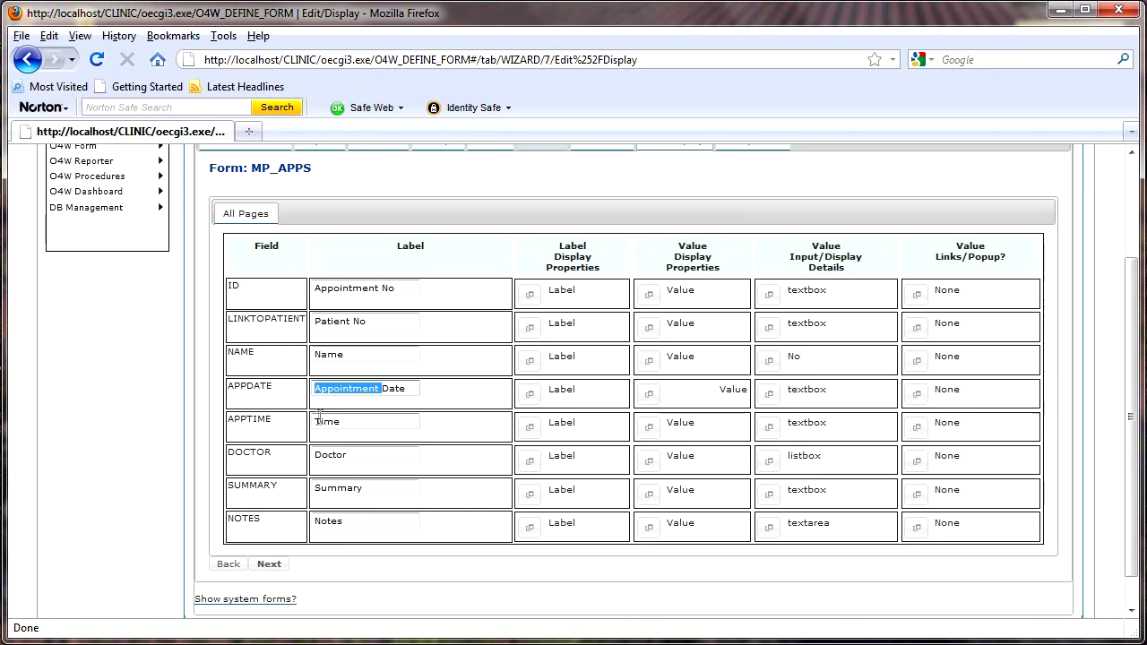
pyautogui.click(322, 419)
pyautogui.hotkey('ctrl', 'v')
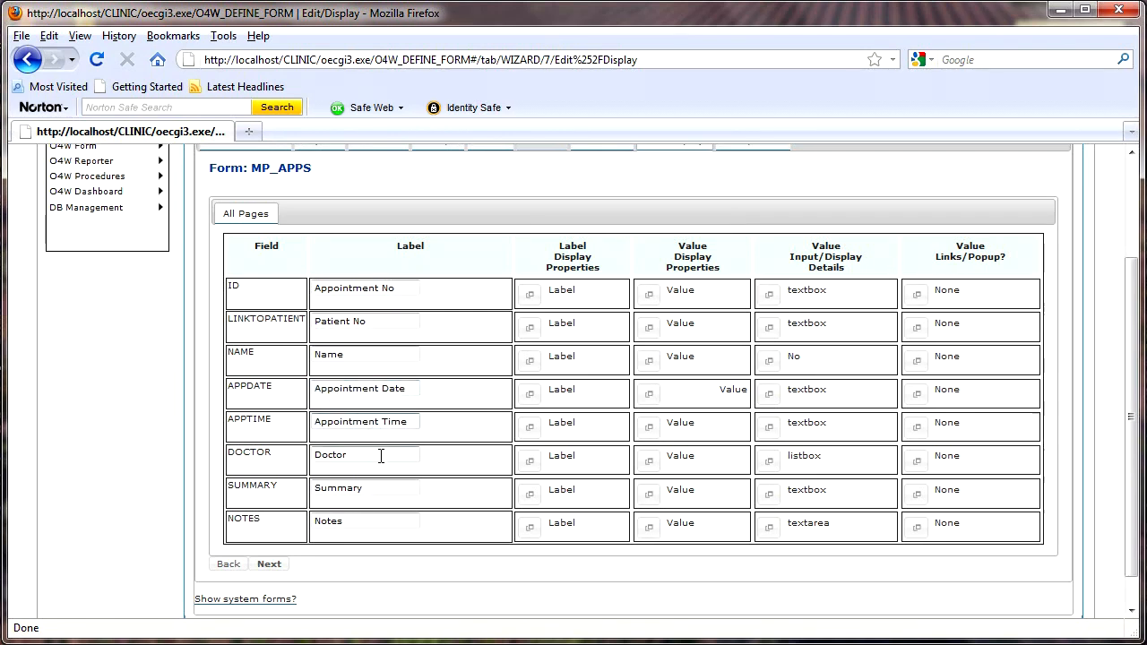
# Give all field labels a green background via ID's label properties, applied to every field
pyautogui.click(530, 299)
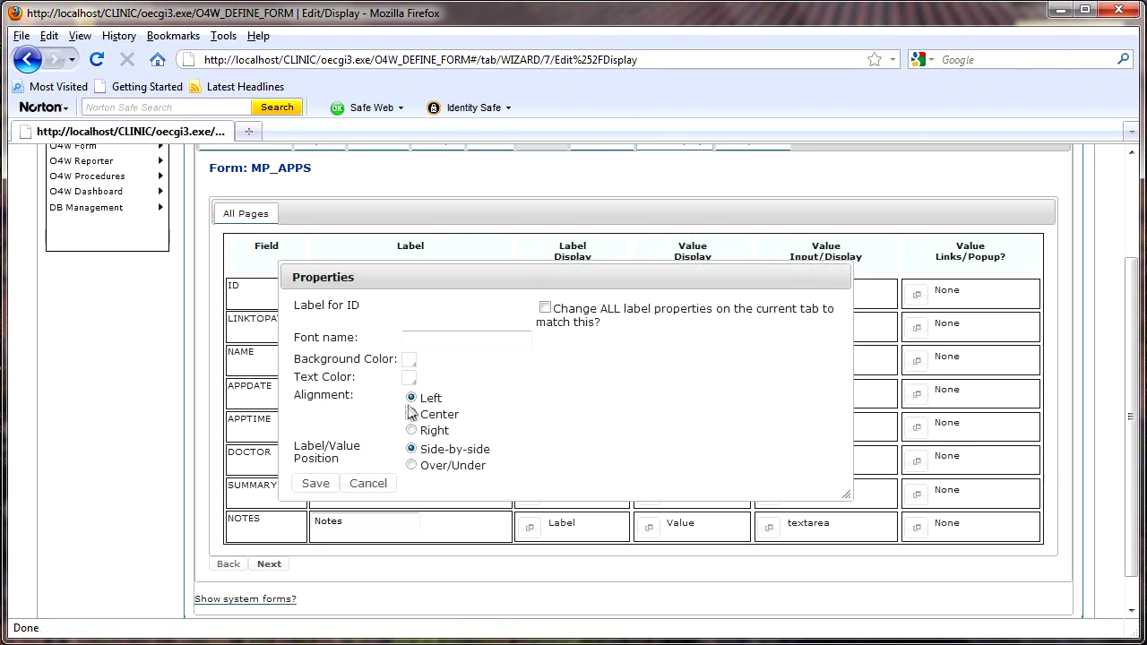
pyautogui.click(409, 361)
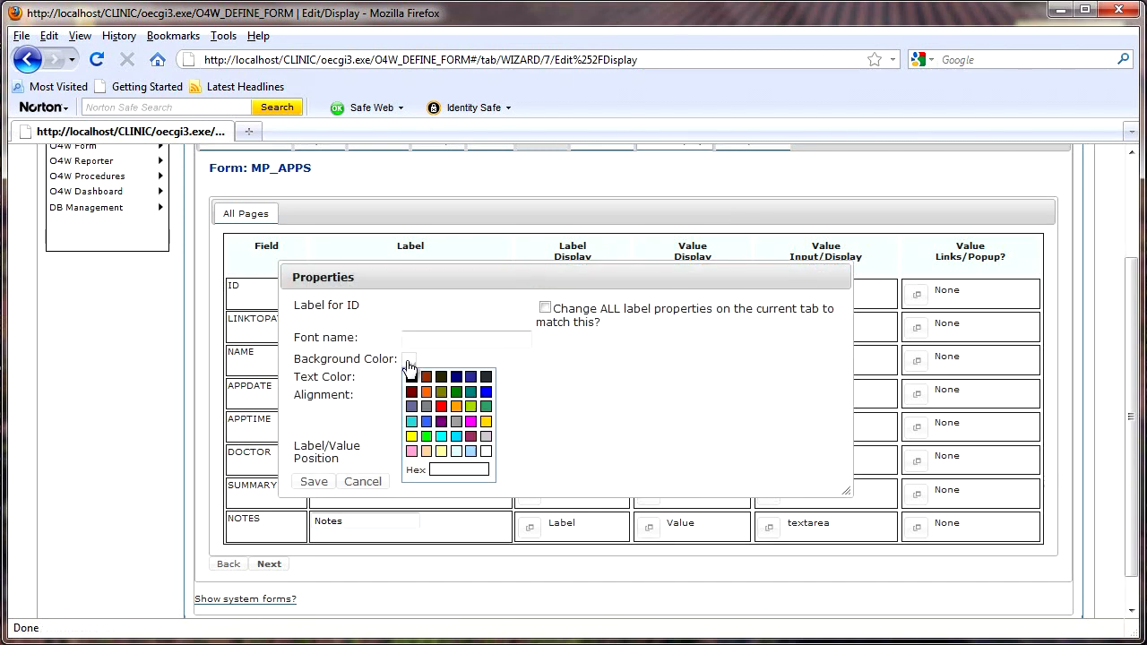
pyautogui.click(486, 407)
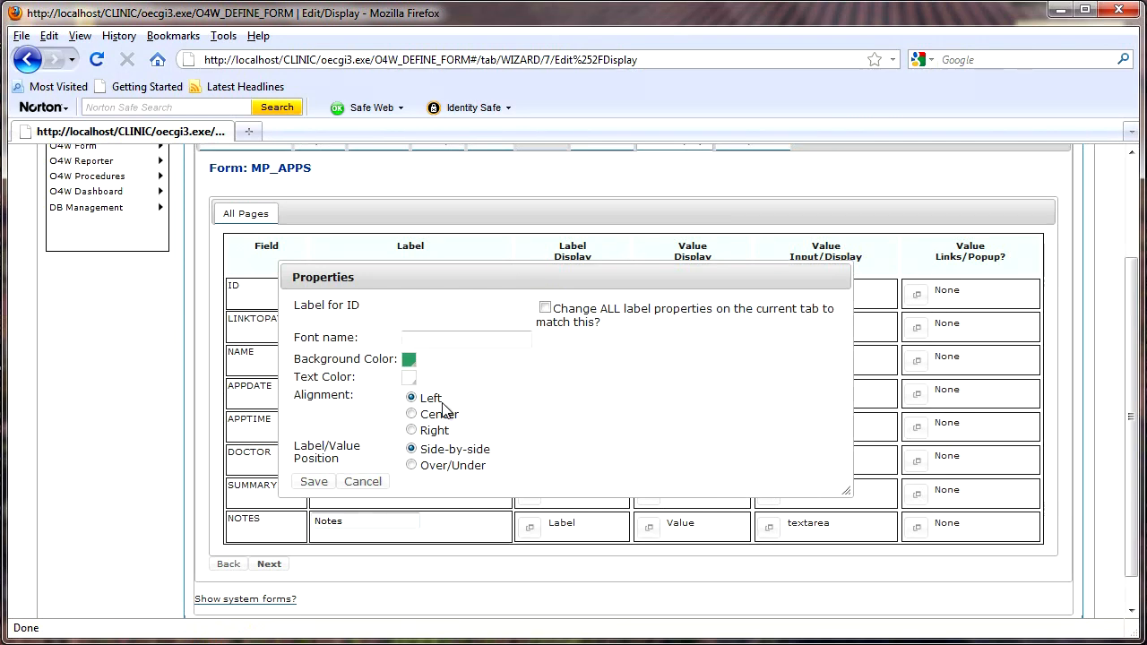
pyautogui.click(544, 307)
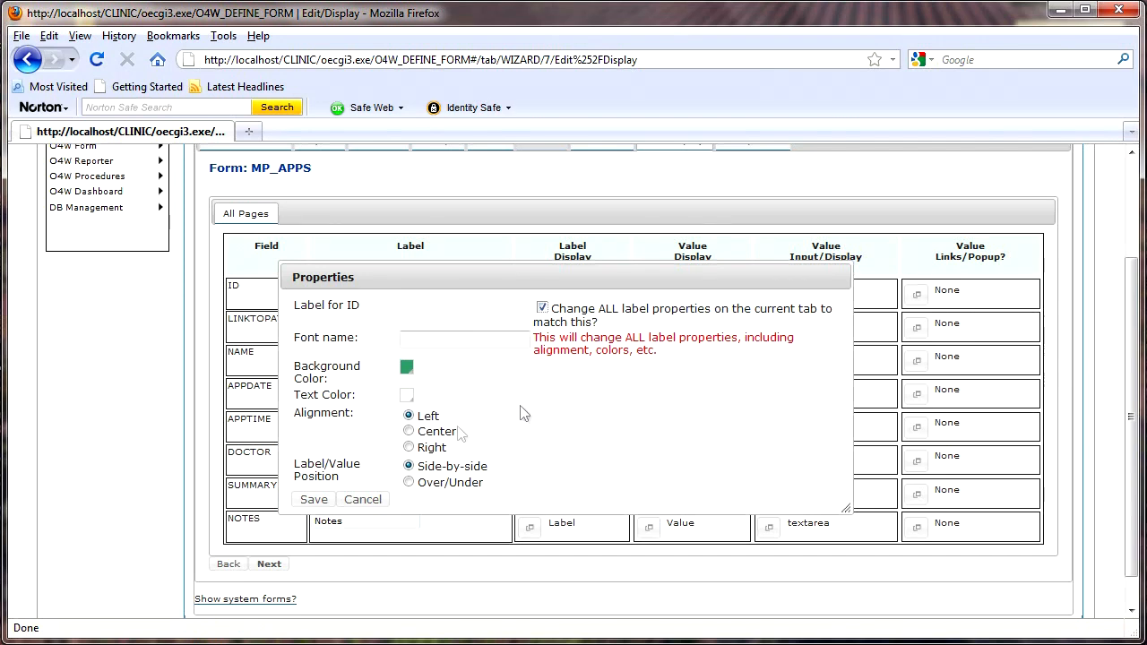
pyautogui.click(313, 502)
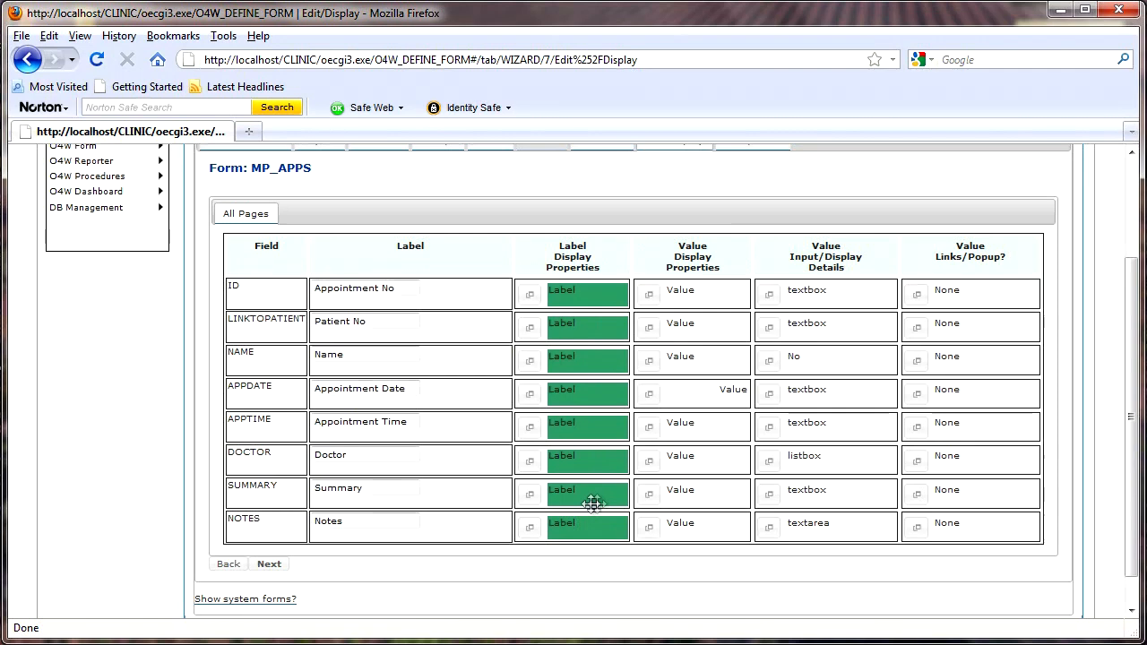
# Left-align the APPDATE value text and save
pyautogui.click(650, 398)
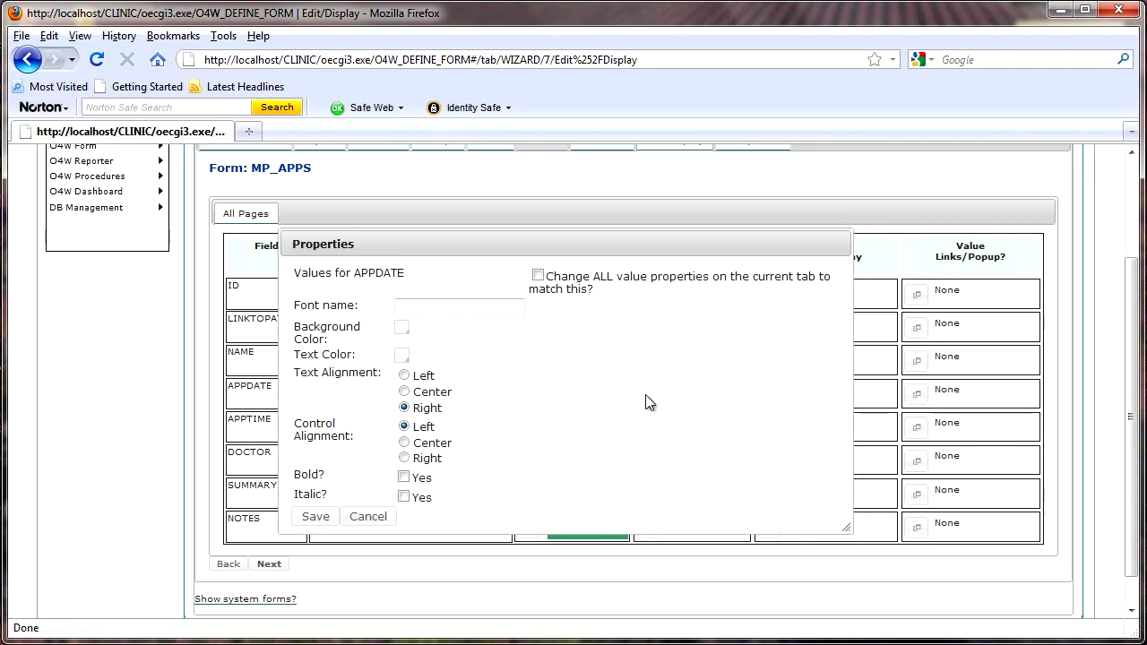
pyautogui.click(403, 377)
pyautogui.click(312, 517)
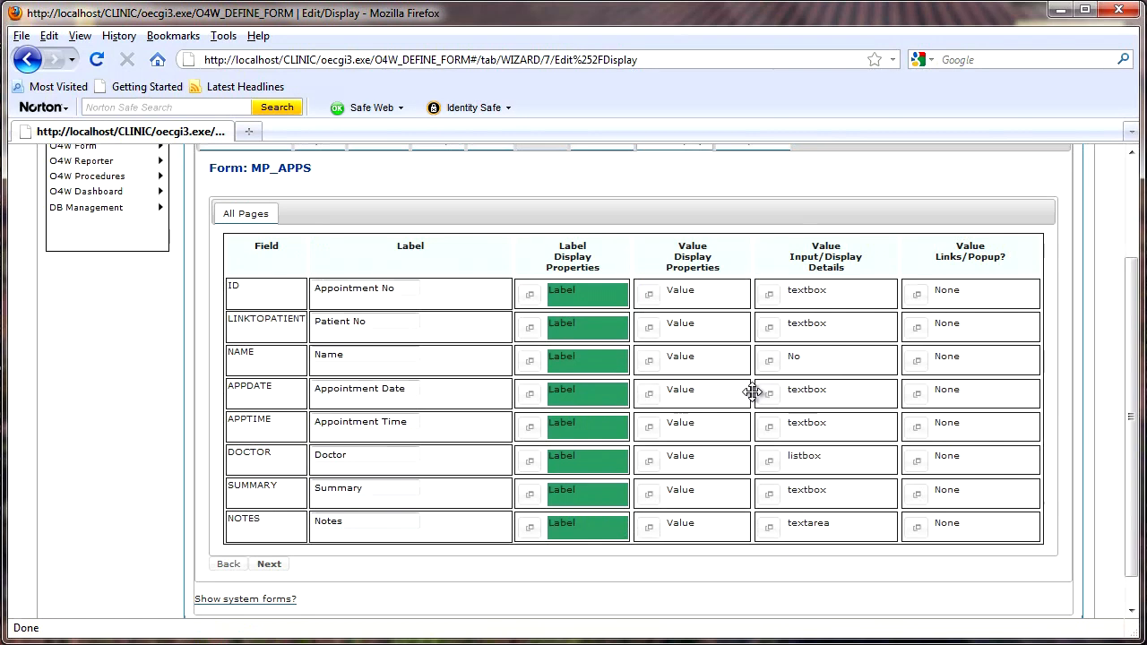
# Set the ID field's input size to 40 and save it
pyautogui.click(770, 298)
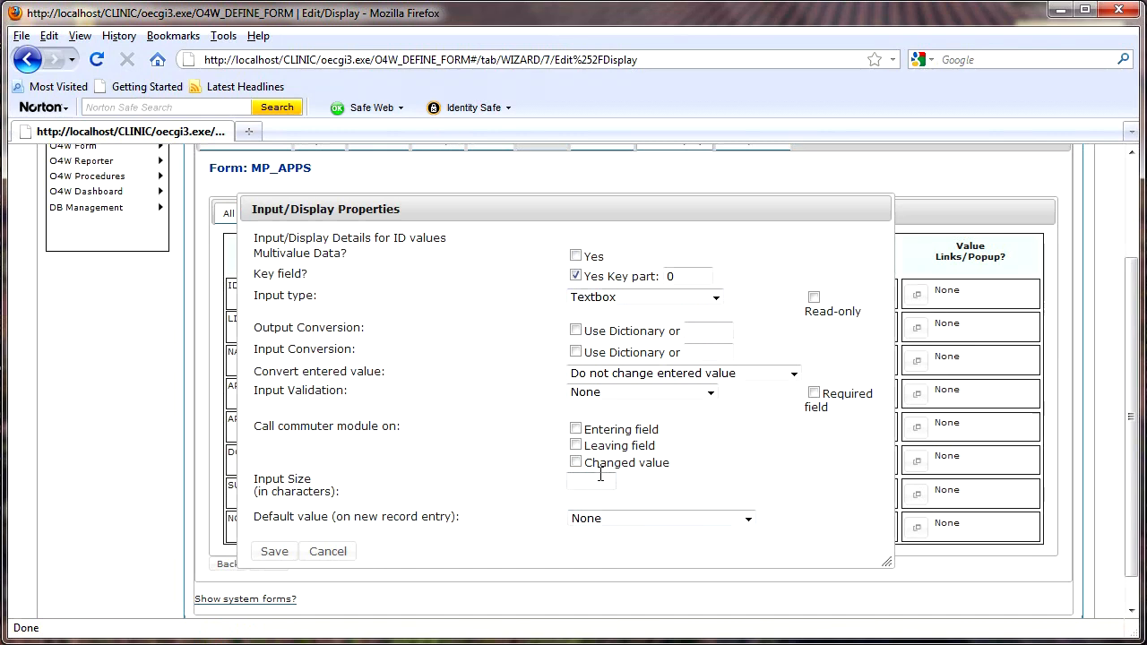
pyautogui.click(598, 480)
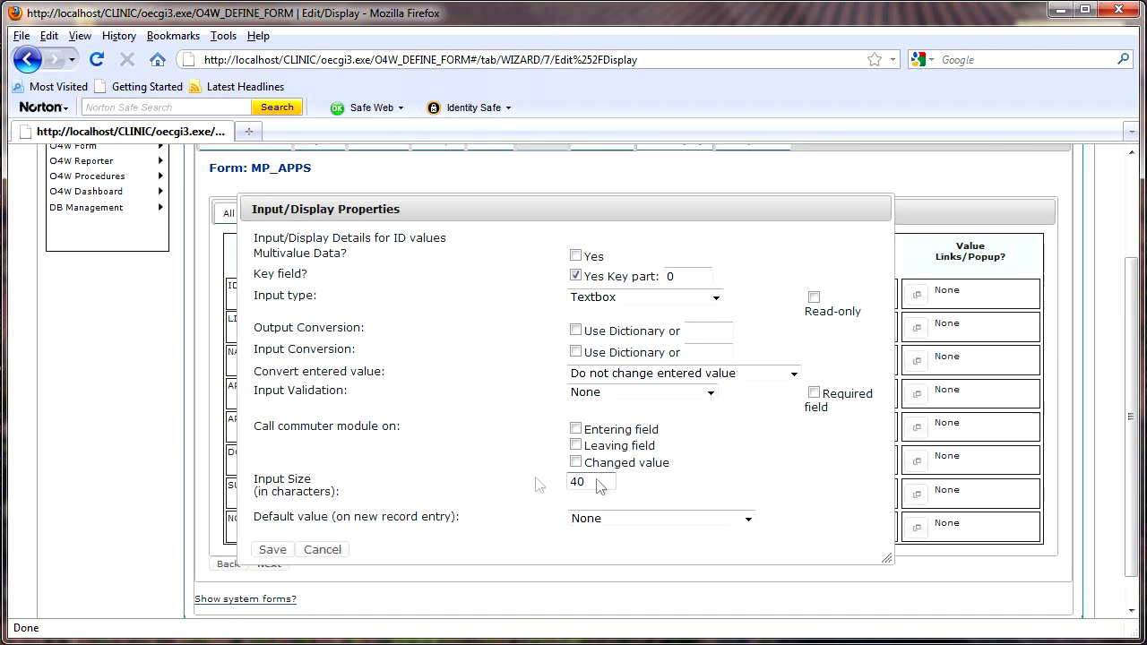
pyautogui.click(272, 553)
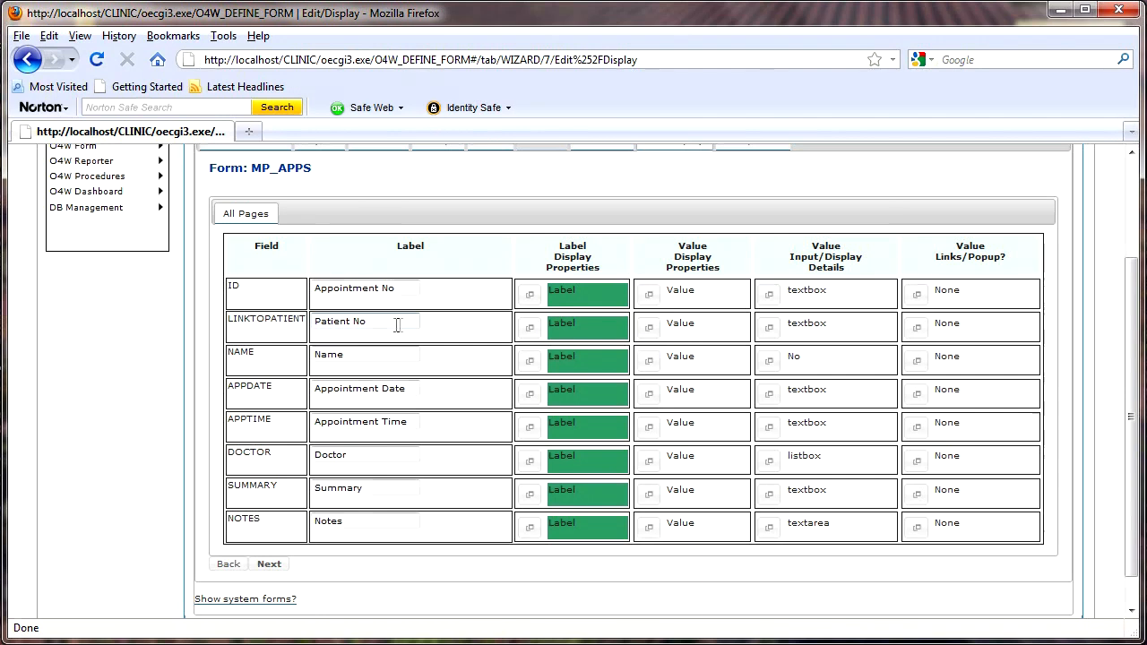
# Link LINKTOPATIENT to the MP_POPUP_HOSPITALNUMBER OI popup titled 'Patient No'
pyautogui.click(918, 330)
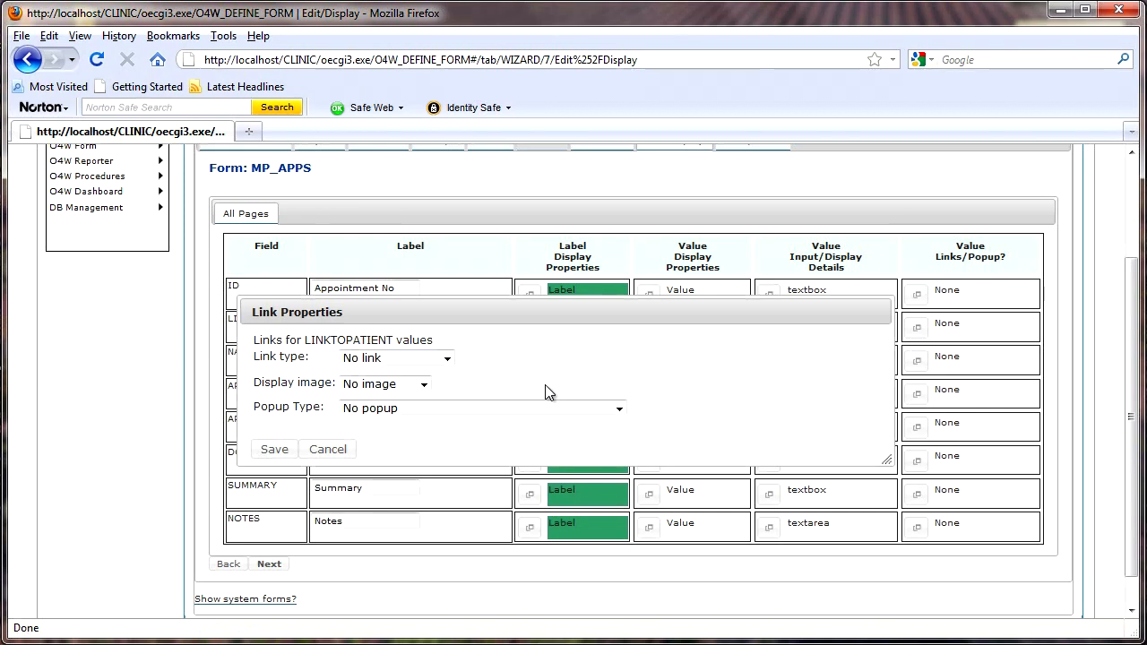
pyautogui.click(620, 408)
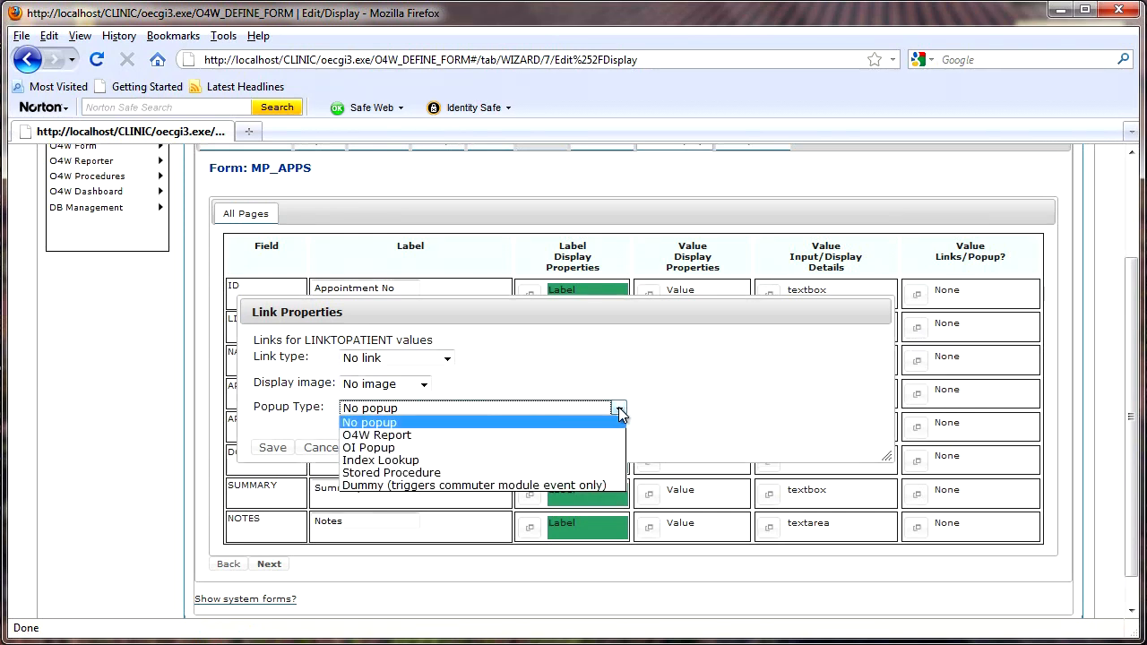
pyautogui.click(402, 449)
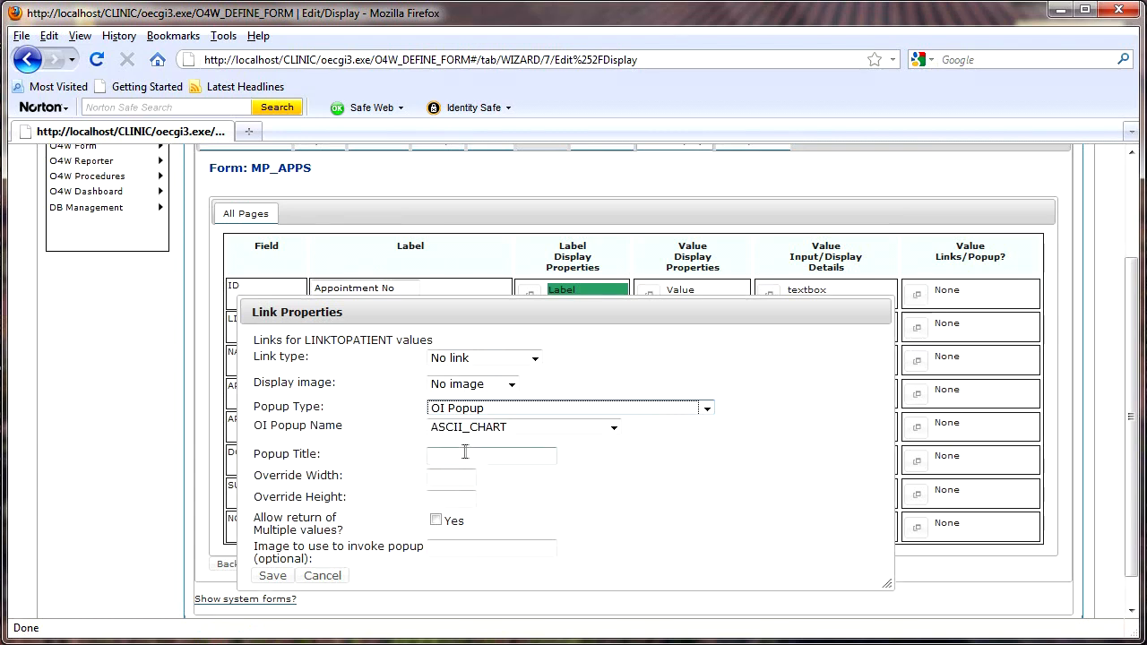
pyautogui.click(614, 429)
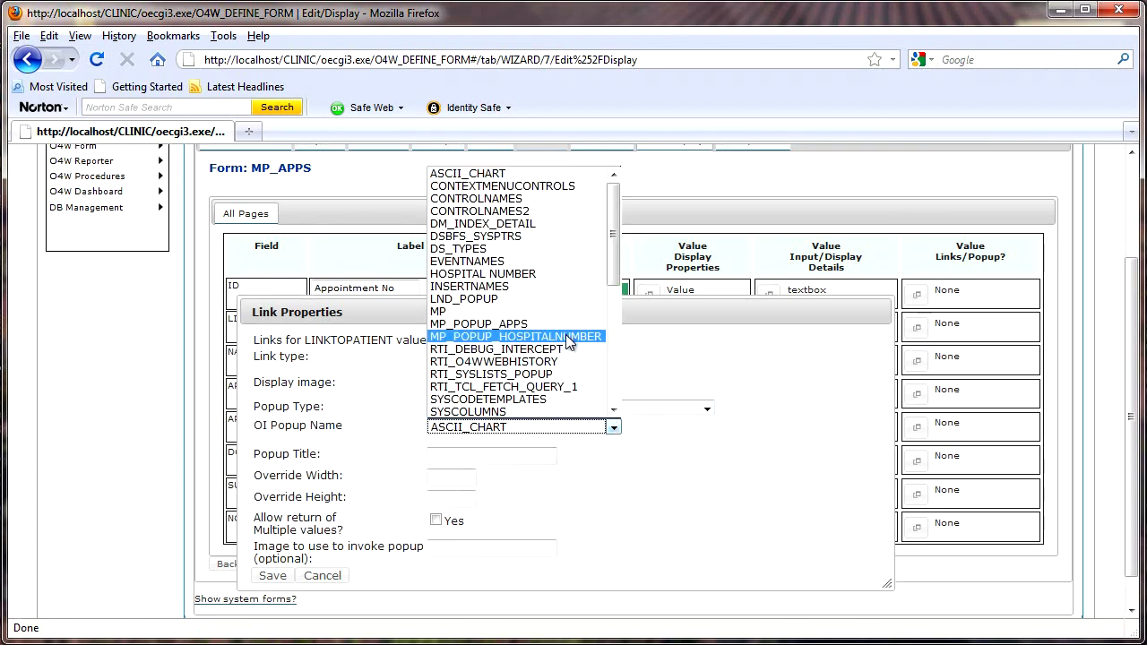
pyautogui.click(566, 336)
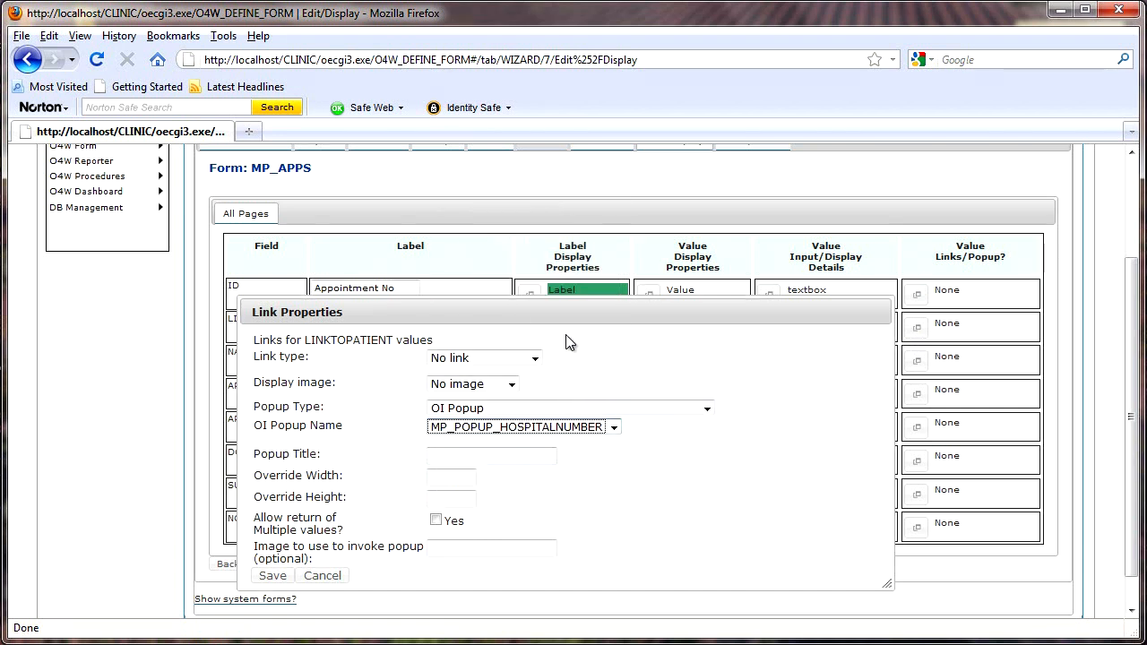
pyautogui.click(521, 453)
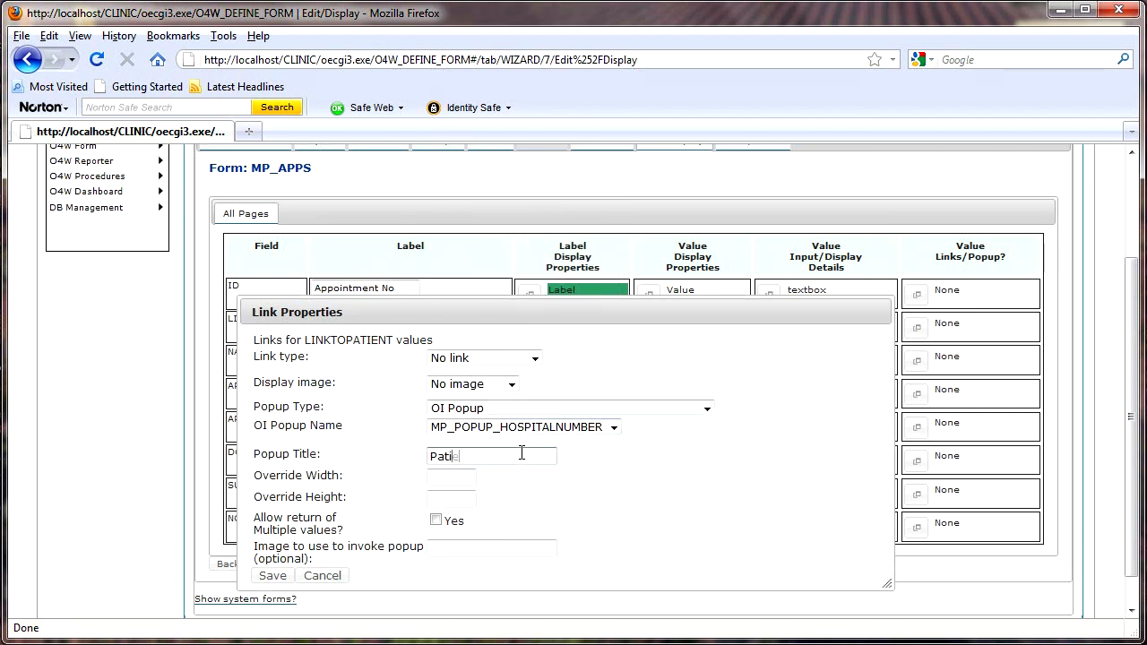
pyautogui.write('Patient No.')
pyautogui.click(279, 581)
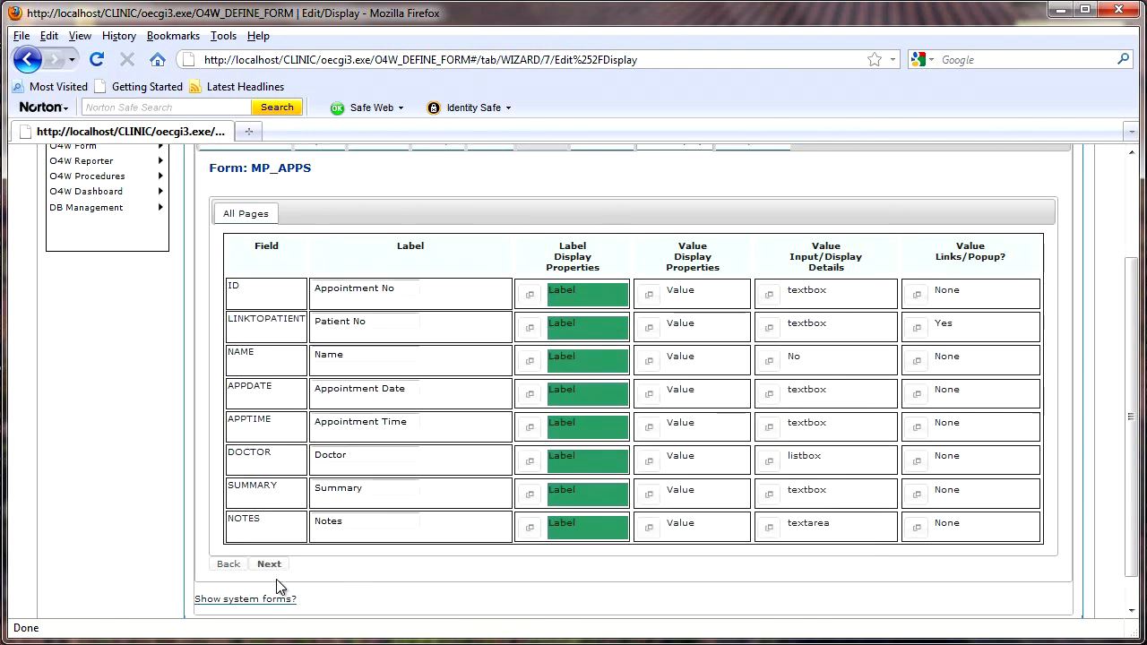
# Save SUMMARY's input size, make NOTES a 100-wide textarea, and advance to Completion
pyautogui.click(768, 500)
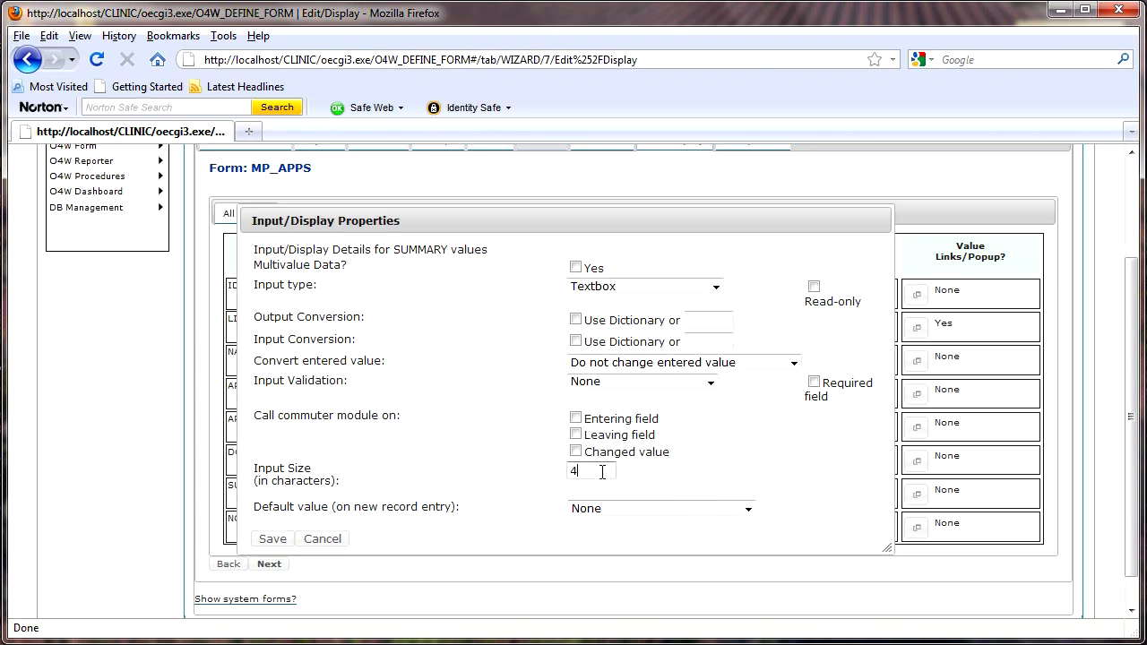
pyautogui.click(273, 540)
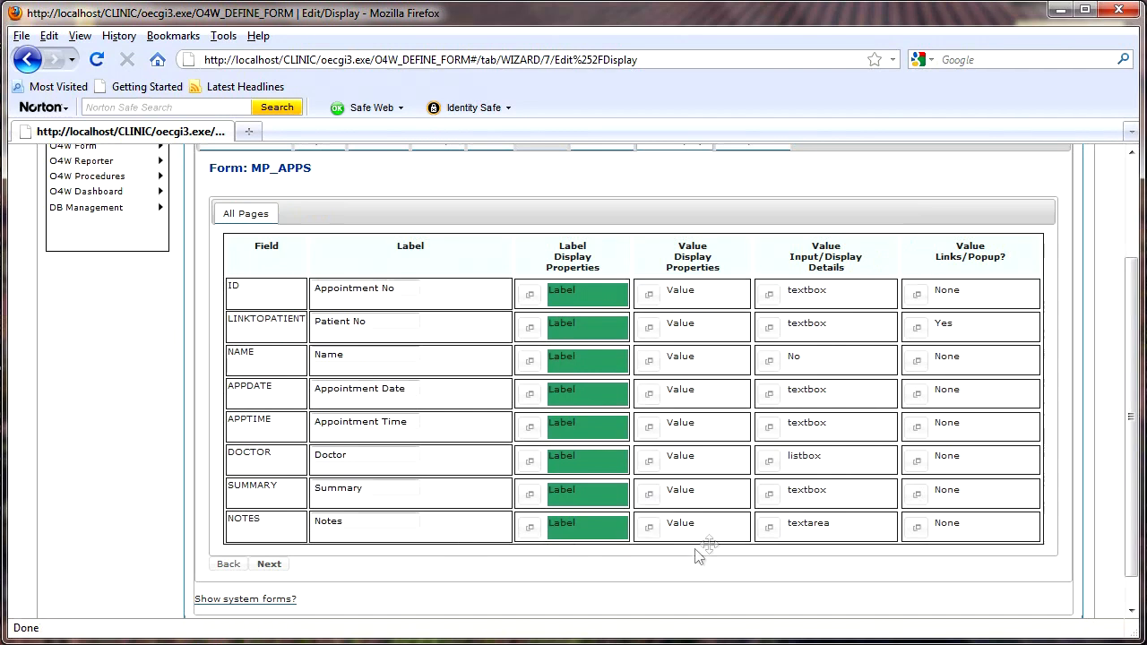
pyautogui.click(770, 530)
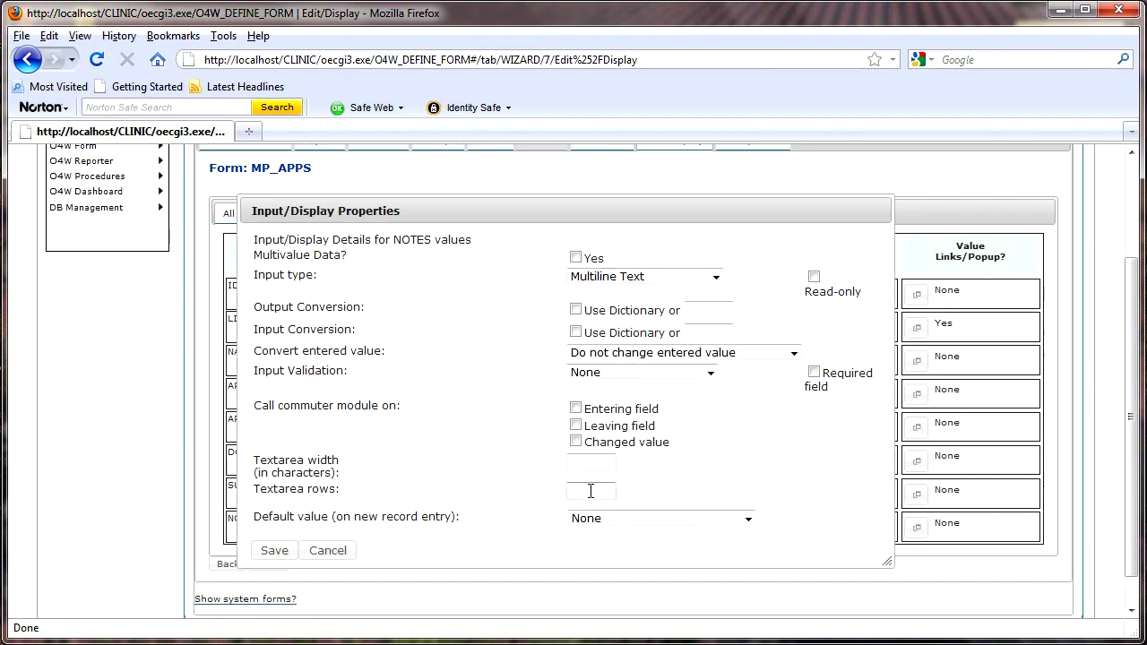
pyautogui.click(587, 463)
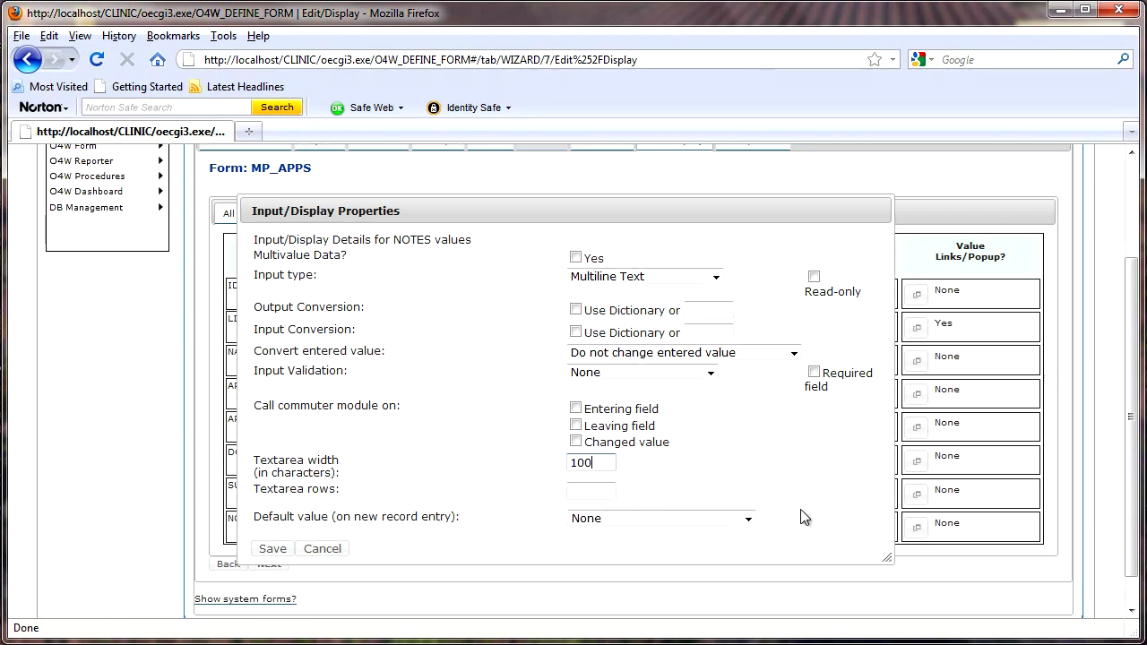
pyautogui.click(278, 551)
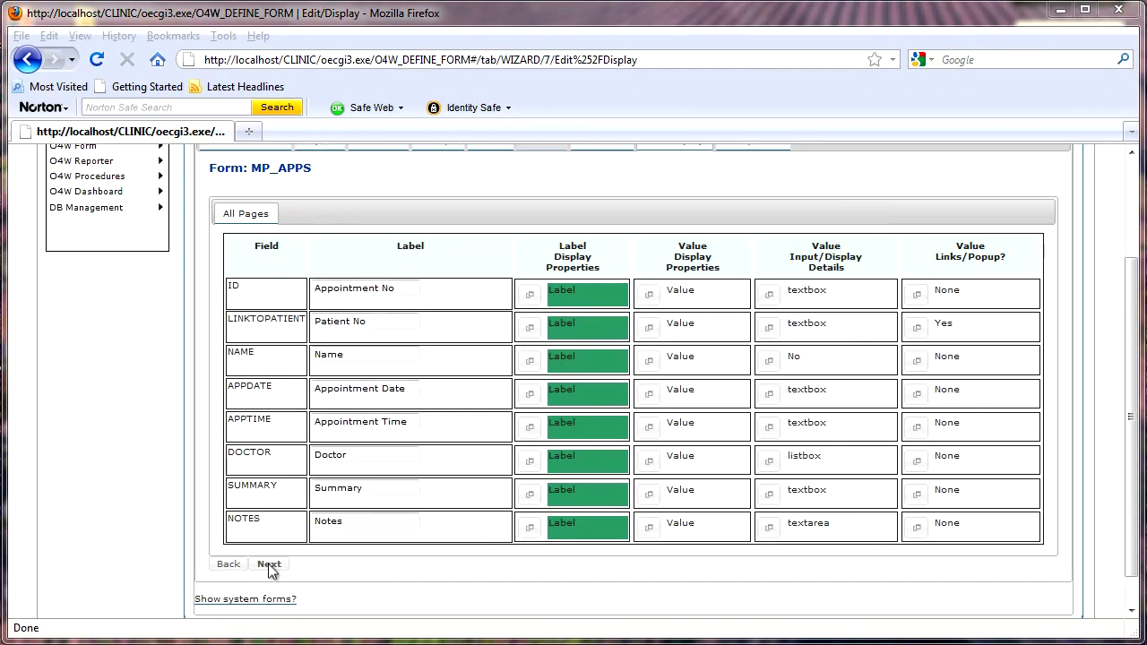
pyautogui.click(270, 564)
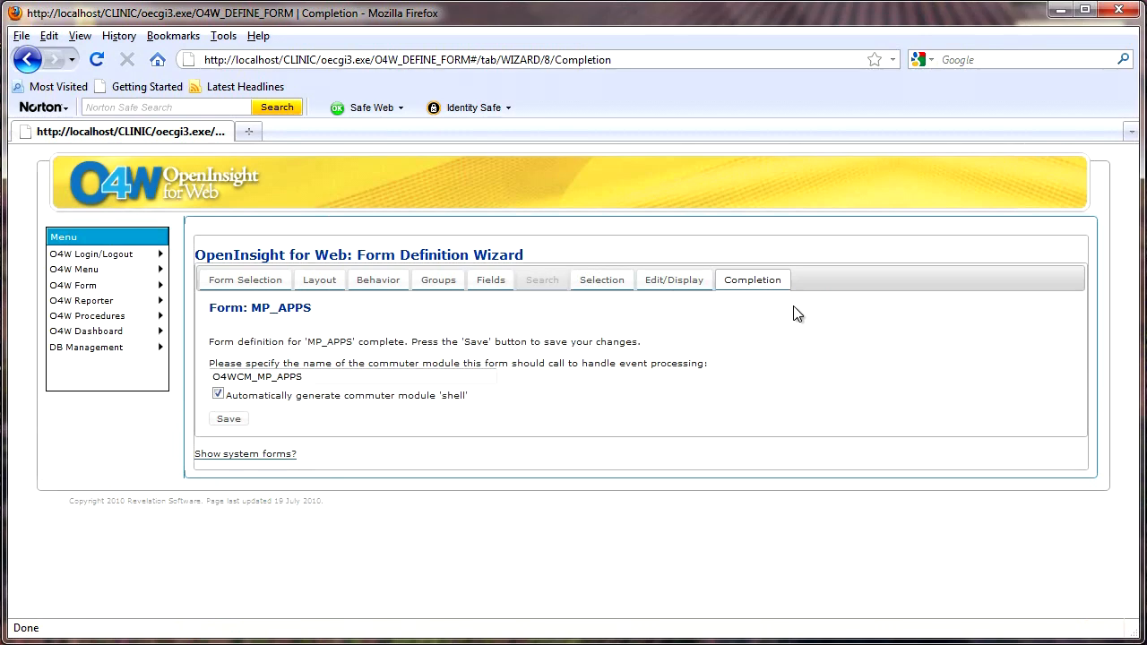
# Save MP_APPS with its O4WCM_MP_APPS commuter module and run the form in a new tab
pyautogui.moveTo(312, 377); pyautogui.dragTo(206, 384)
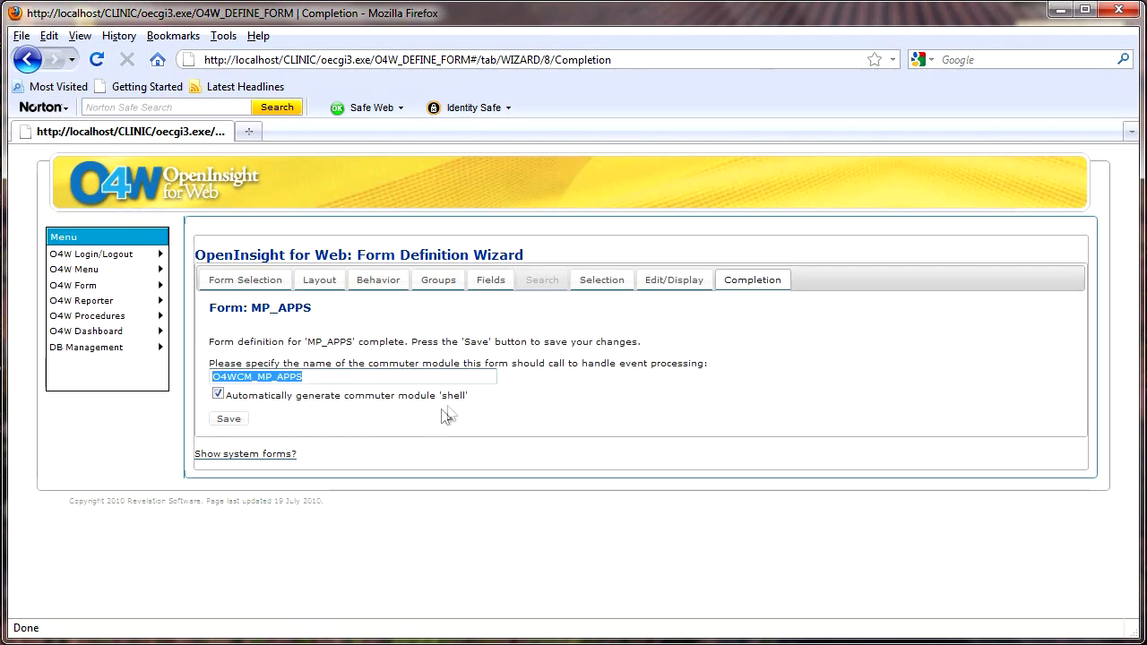
pyautogui.click(231, 423)
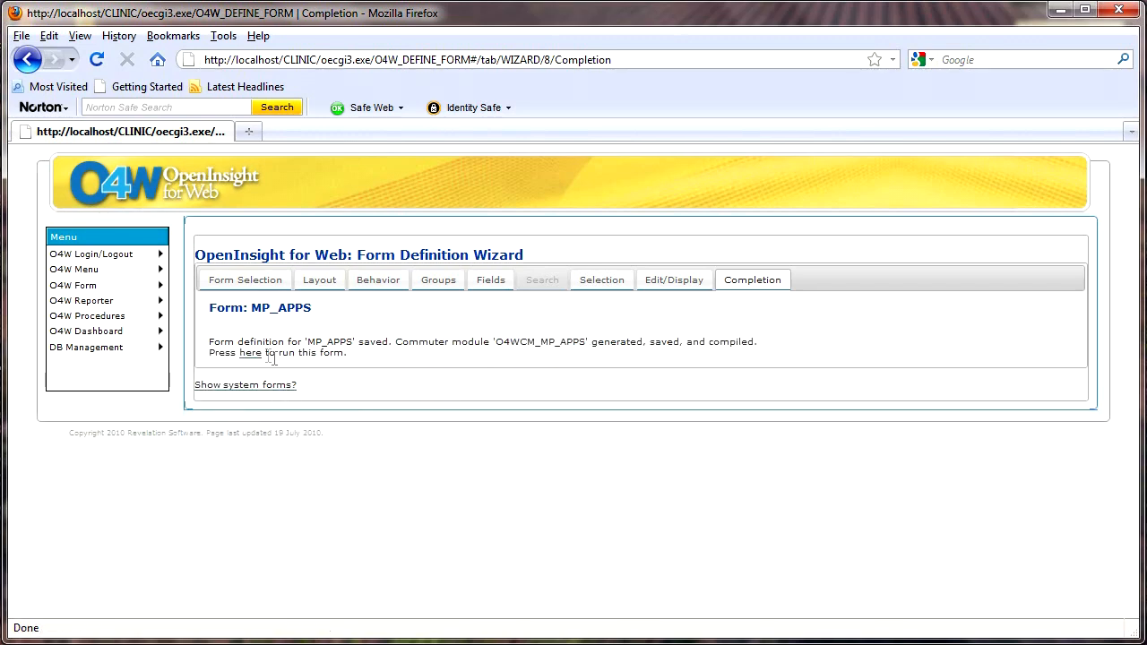
pyautogui.click(249, 354)
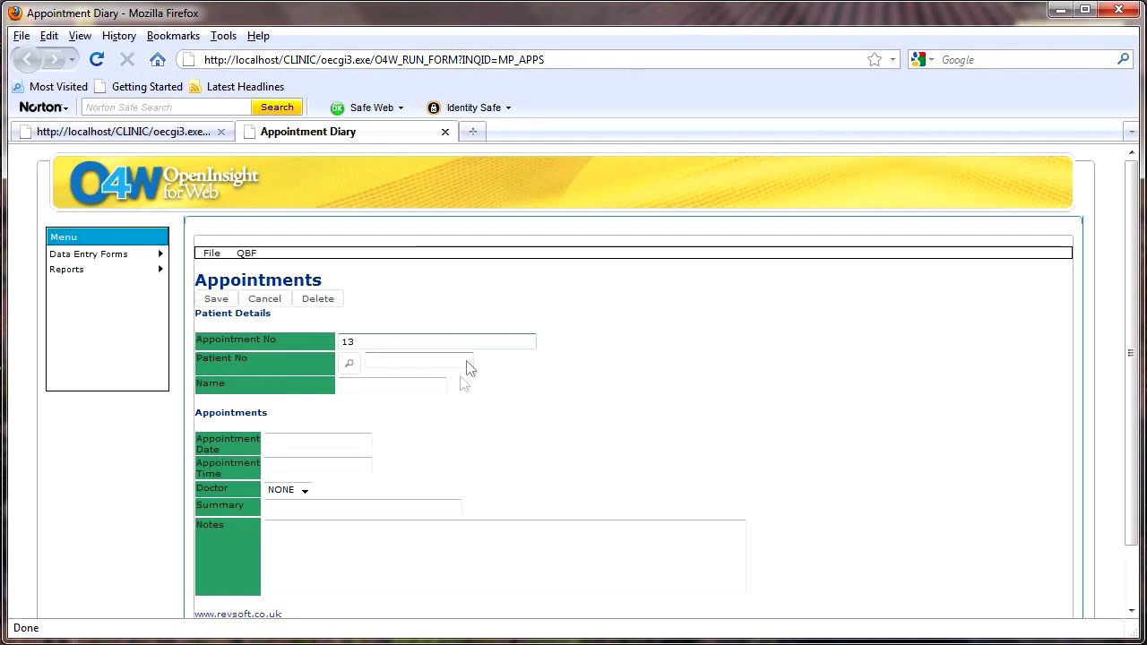
# Pick hospital number 12 as Patient No, then move through Date, Time, Doctor (NONE) and Notes
pyautogui.click(350, 369)
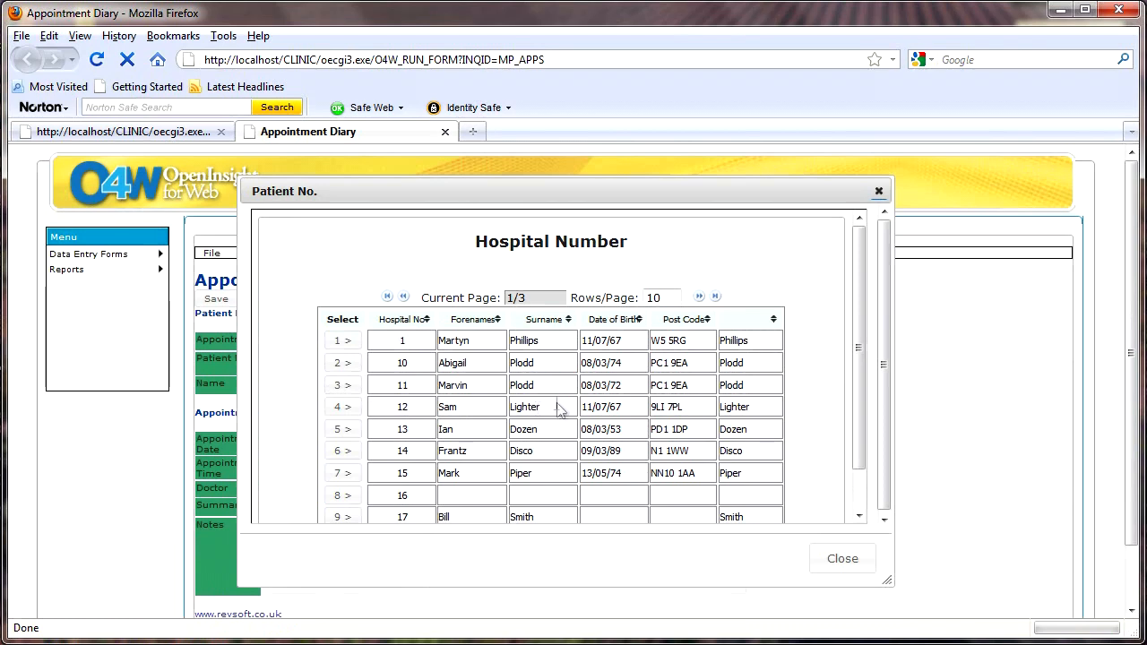
pyautogui.click(341, 408)
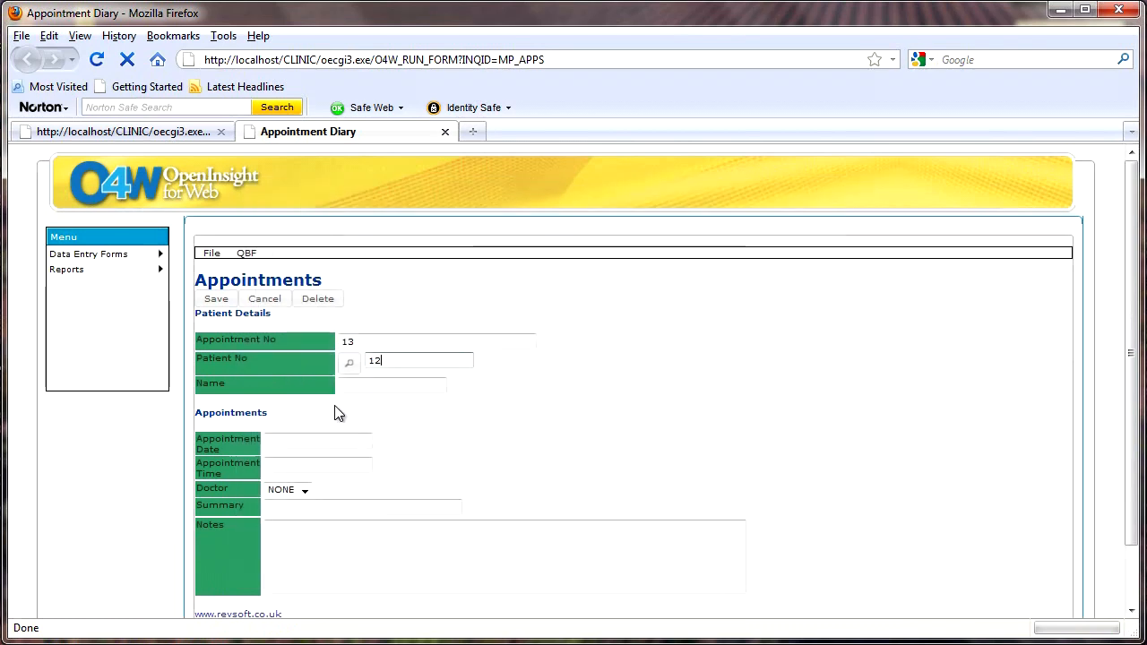
pyautogui.click(303, 442)
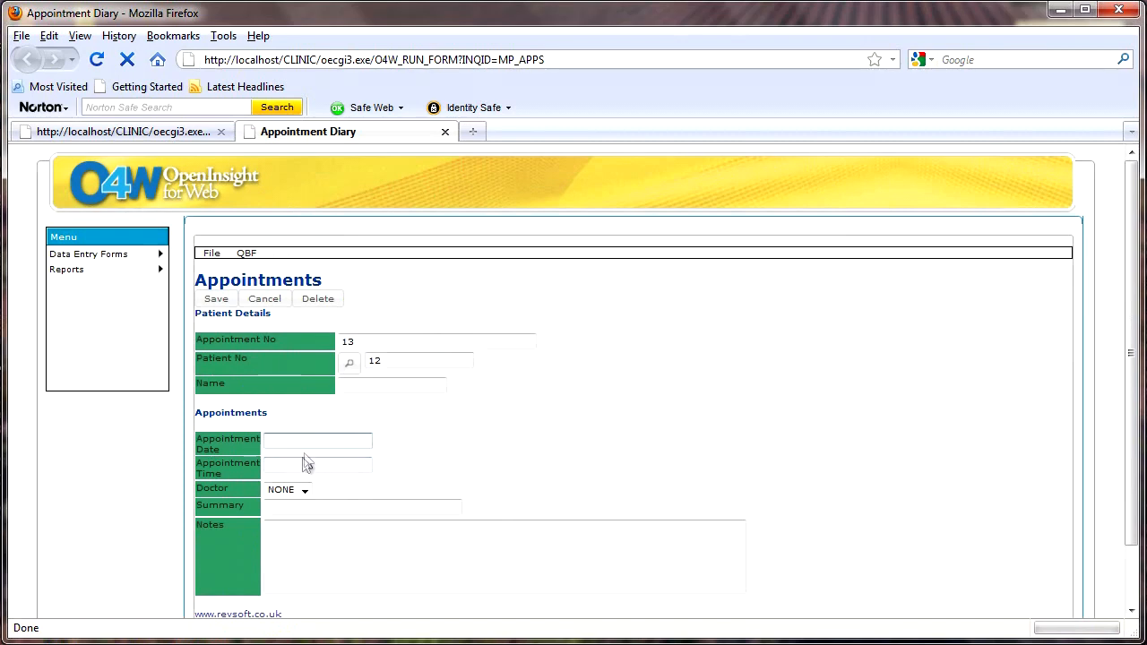
pyautogui.click(307, 466)
pyautogui.click(305, 491)
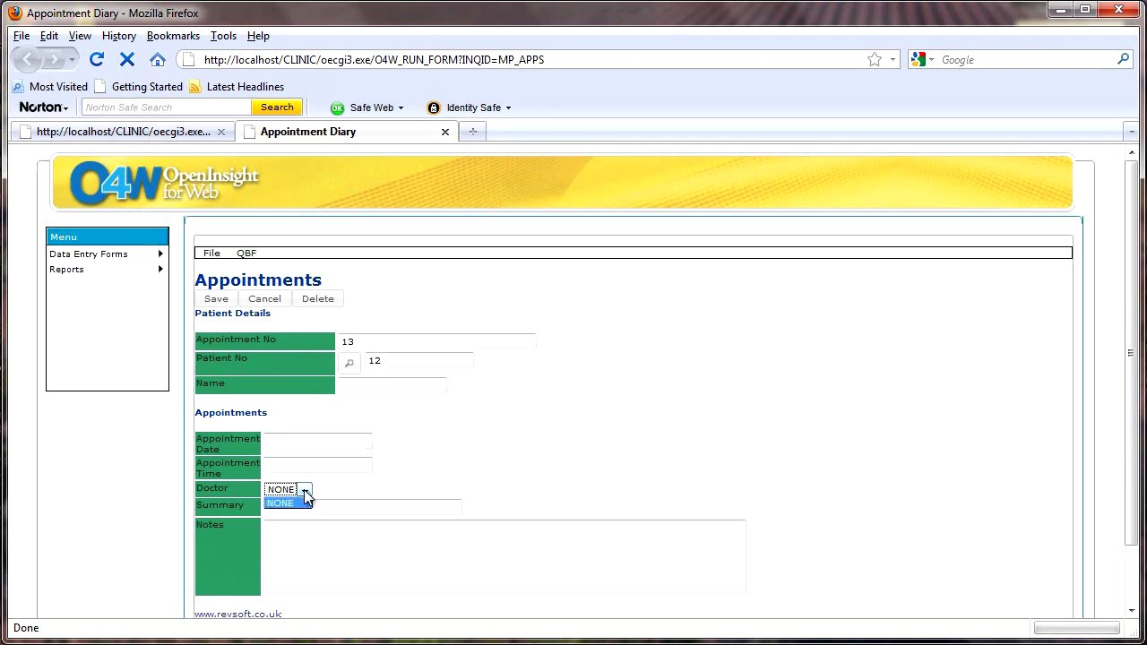
pyautogui.click(306, 493)
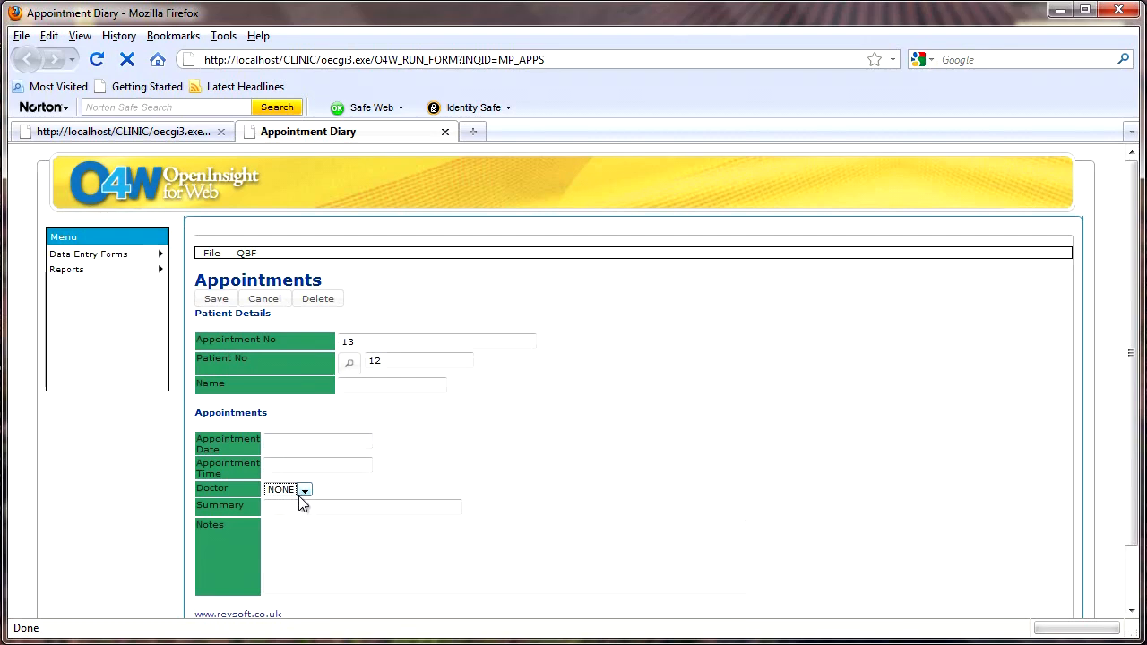
pyautogui.click(277, 538)
# Initialize query-by-form mode and acknowledge the alert
pyautogui.click(216, 257)
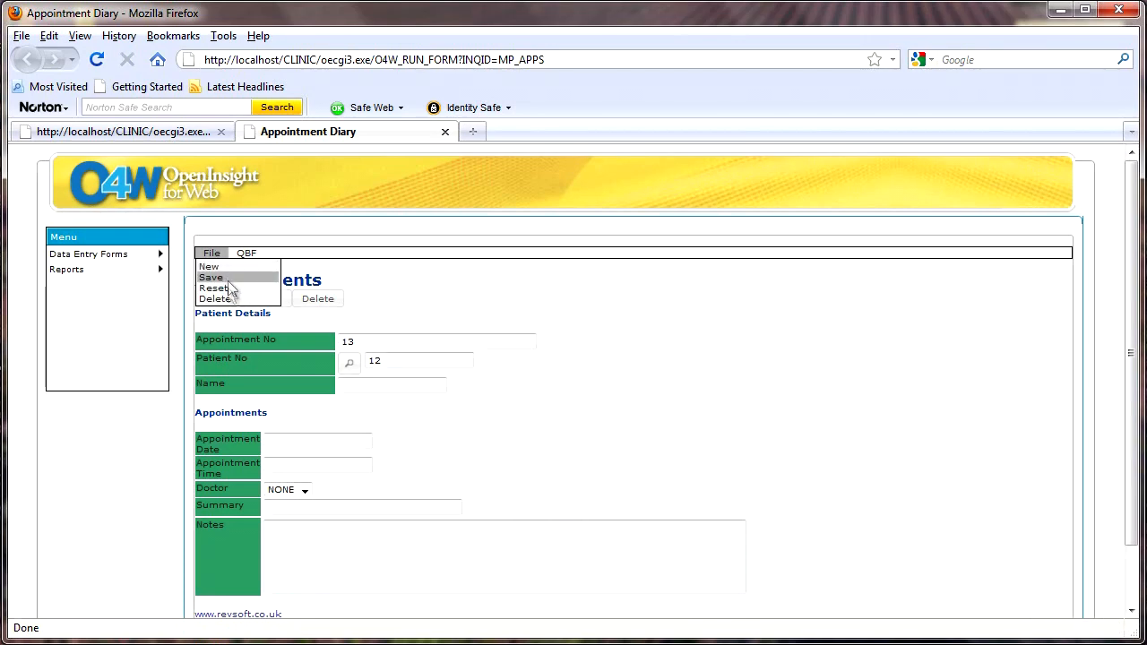
pyautogui.click(245, 255)
pyautogui.click(246, 256)
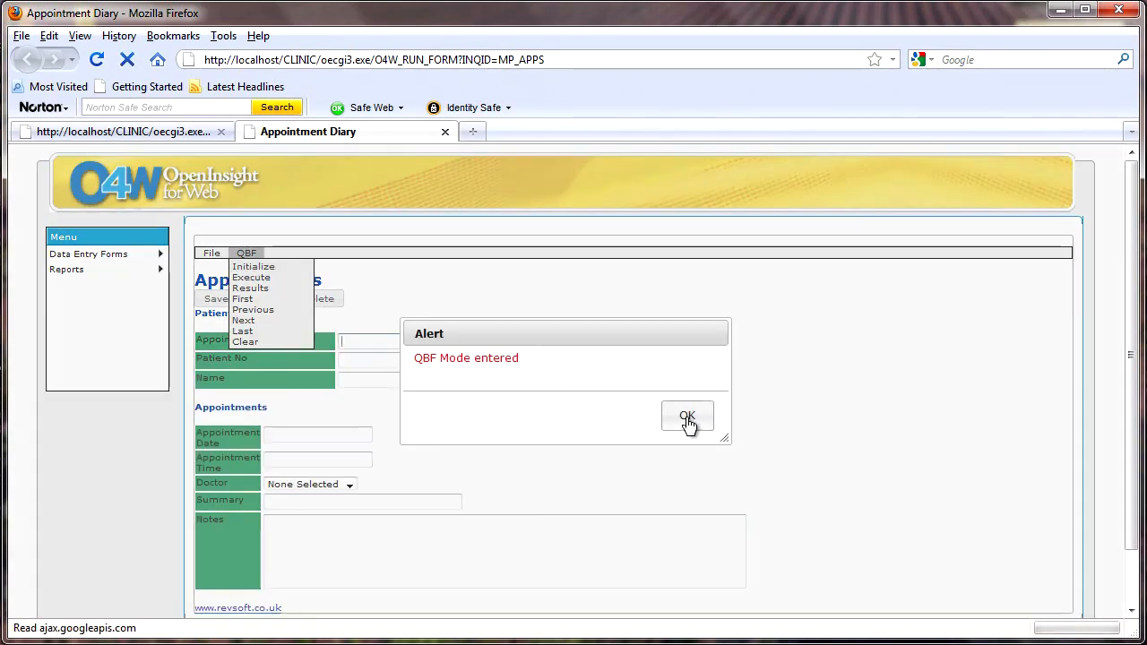
pyautogui.click(687, 417)
pyautogui.click(380, 359)
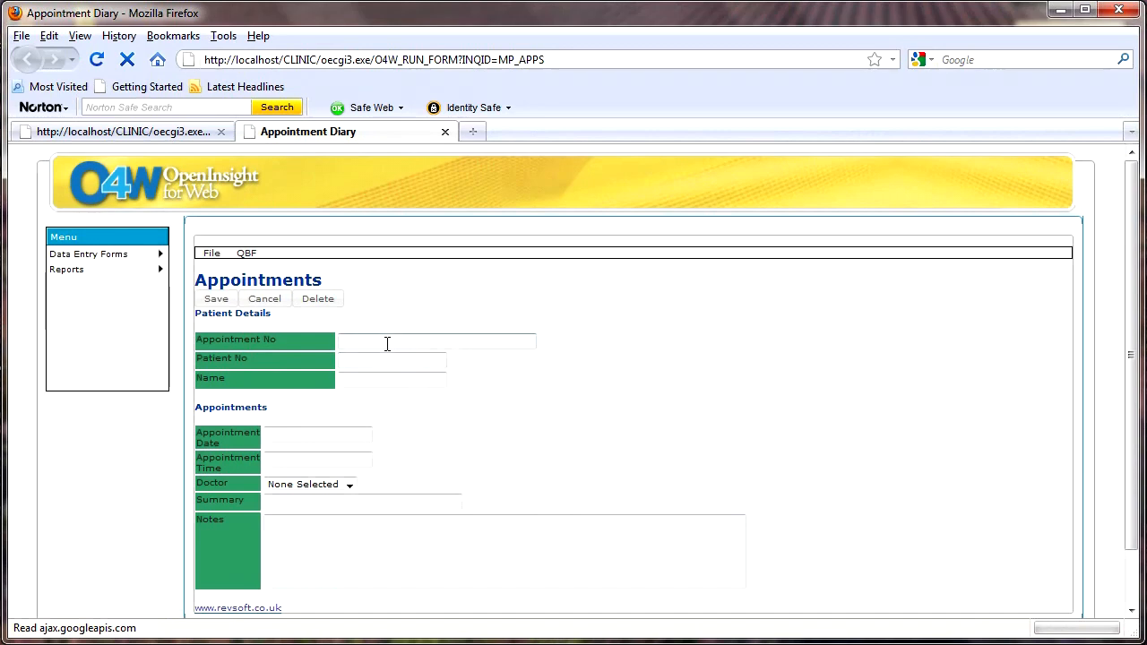
pyautogui.click(387, 341)
# Execute the query, load appointment 6 and select its raw time value 54060
pyautogui.click(245, 254)
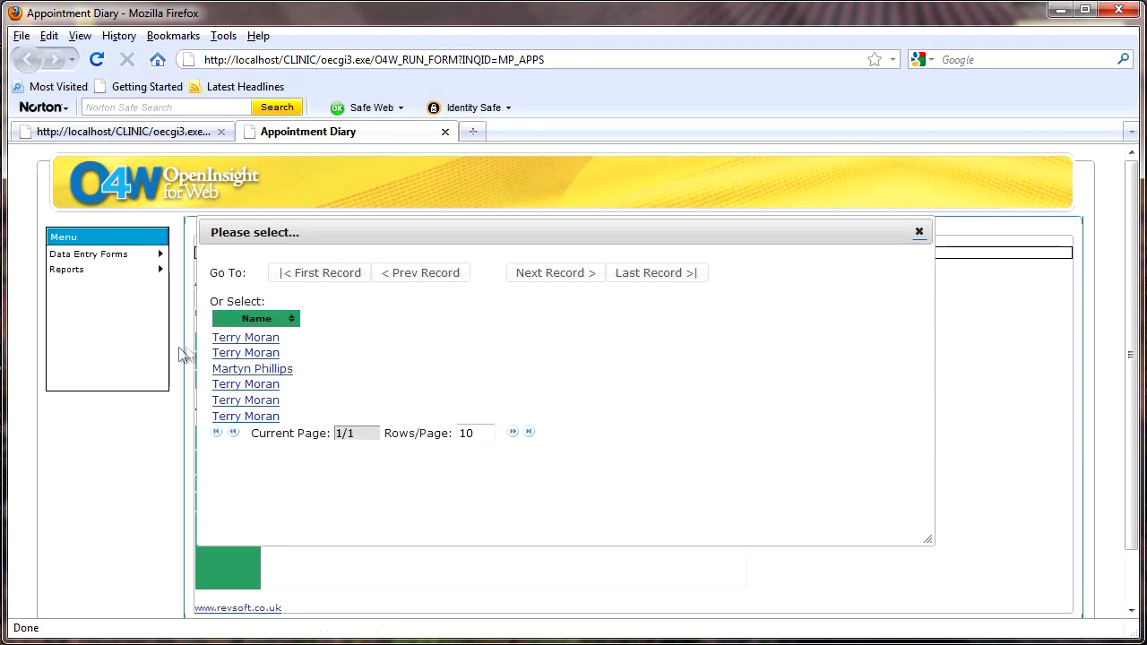
pyautogui.click(262, 383)
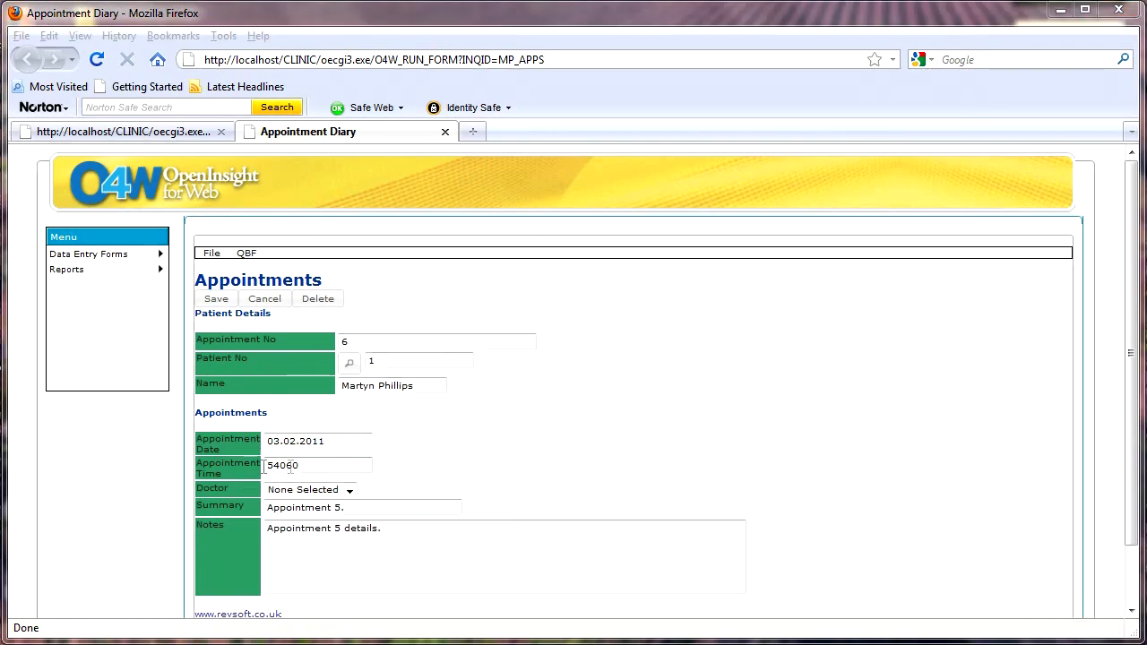
pyautogui.doubleClick(306, 466)
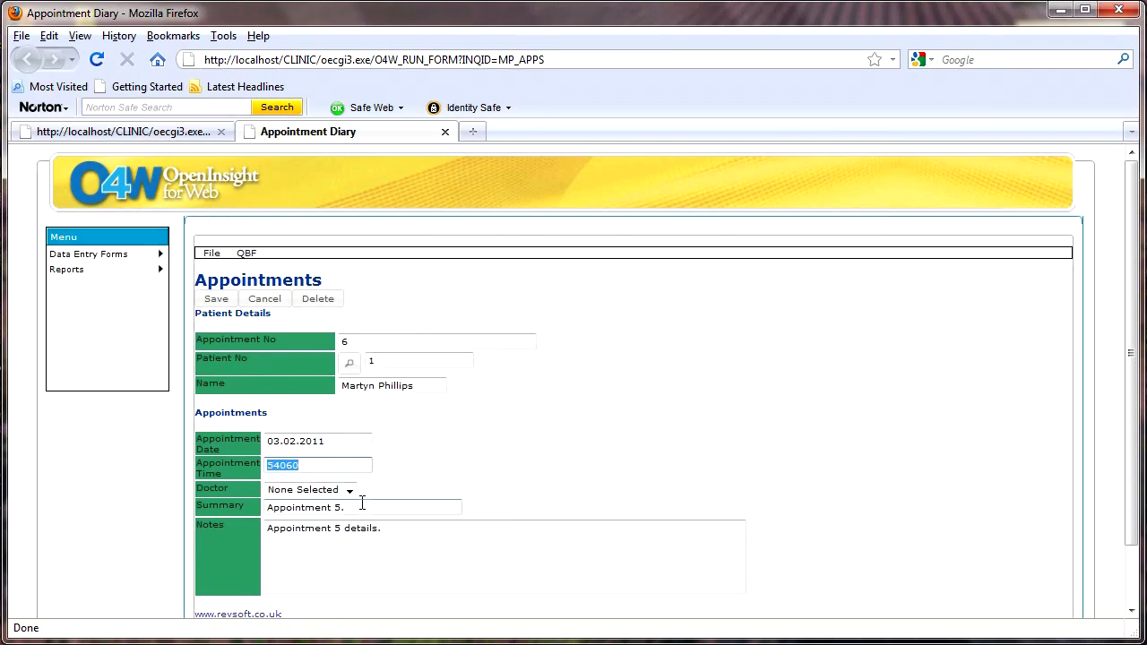
# Close the running form and add APPDATE, APPTIME, DOCTOR and SUMMARY as MP_APPS selection fields
pyautogui.click(445, 132)
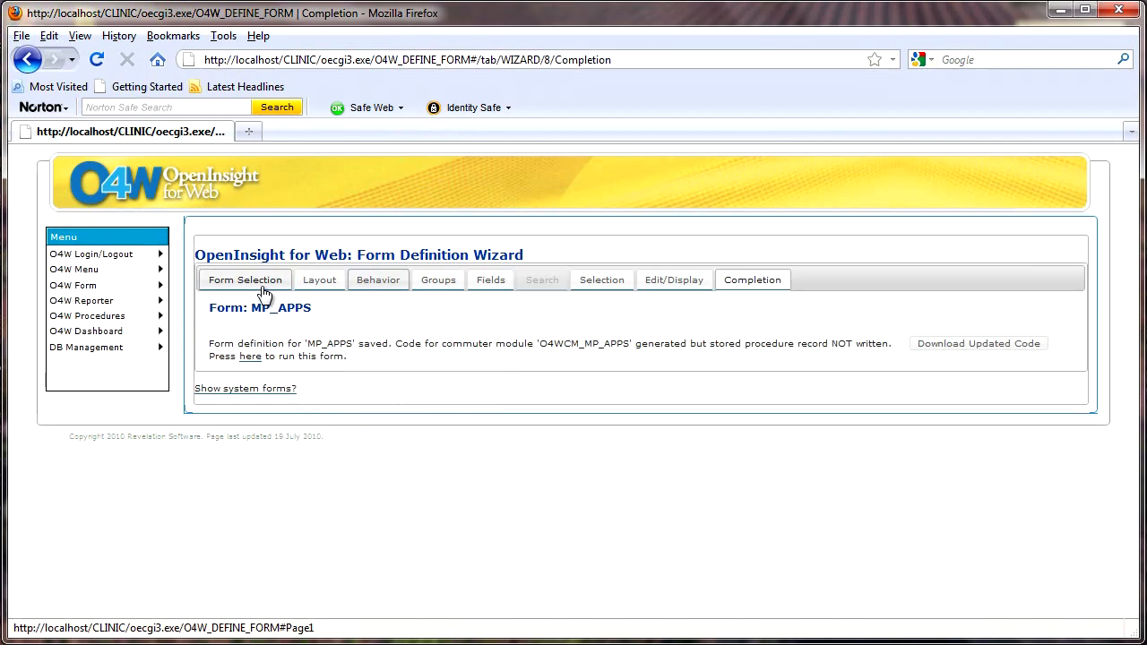
pyautogui.click(491, 283)
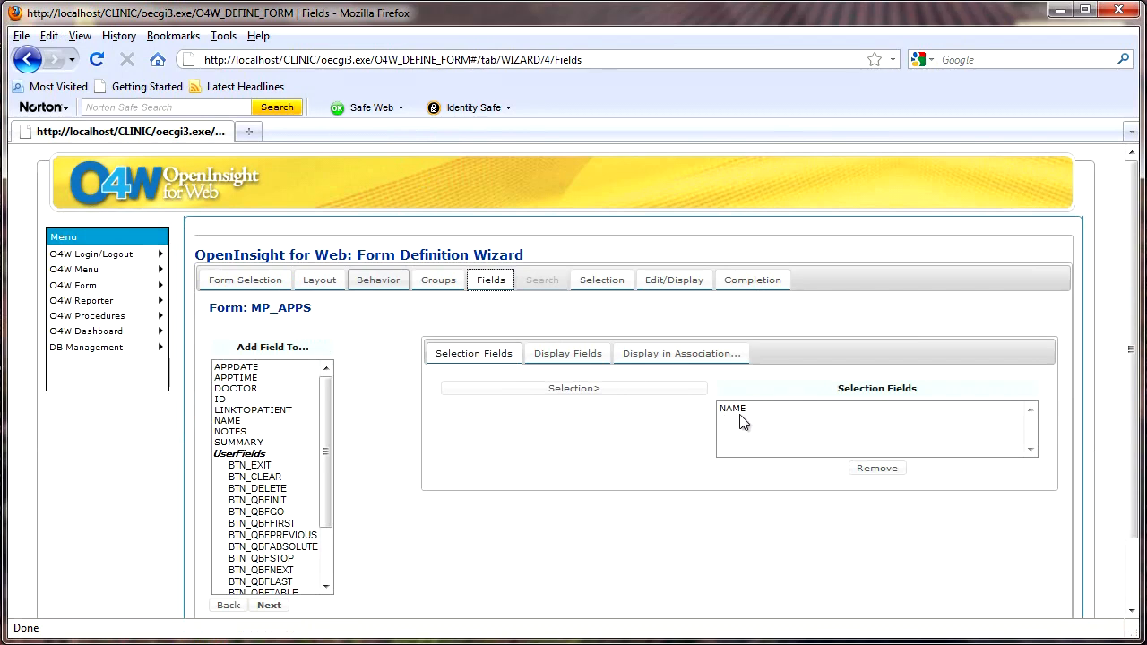
pyautogui.click(238, 369)
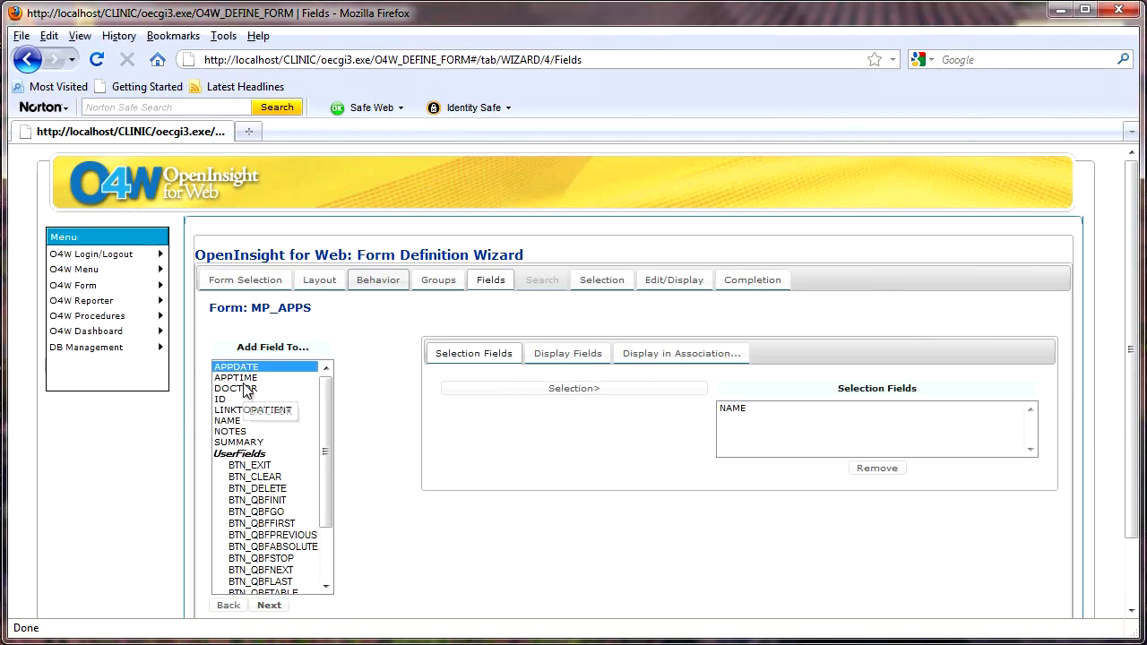
pyautogui.click(245, 380)
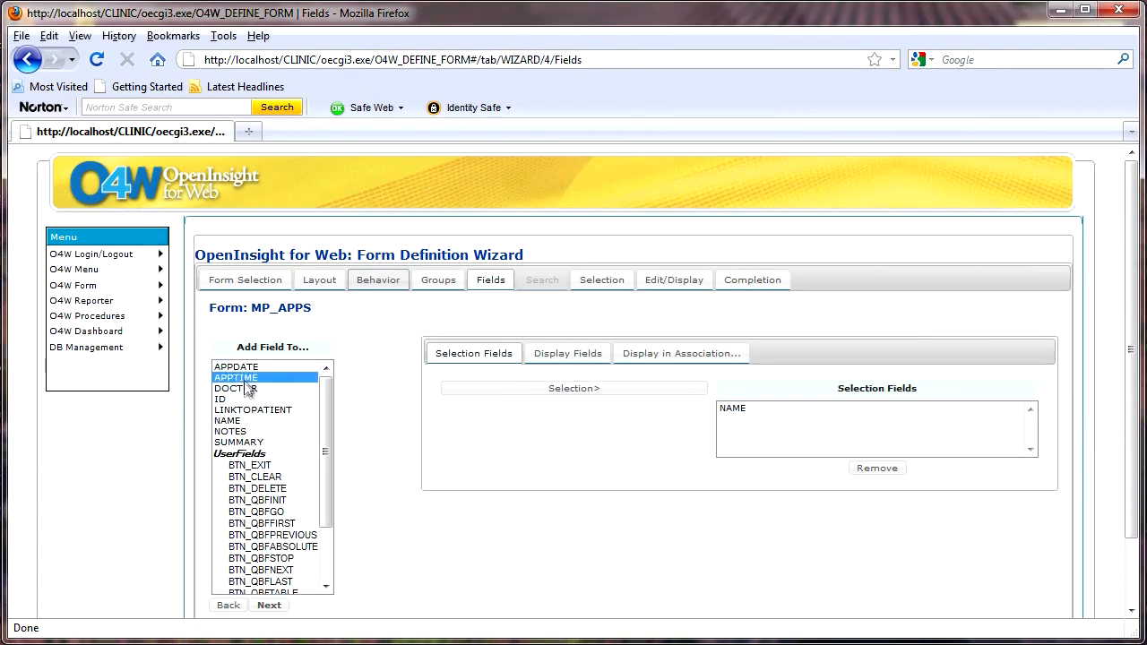
pyautogui.click(247, 367)
pyautogui.keyDown('ctrl'); pyautogui.click(248, 379); pyautogui.keyUp('ctrl')
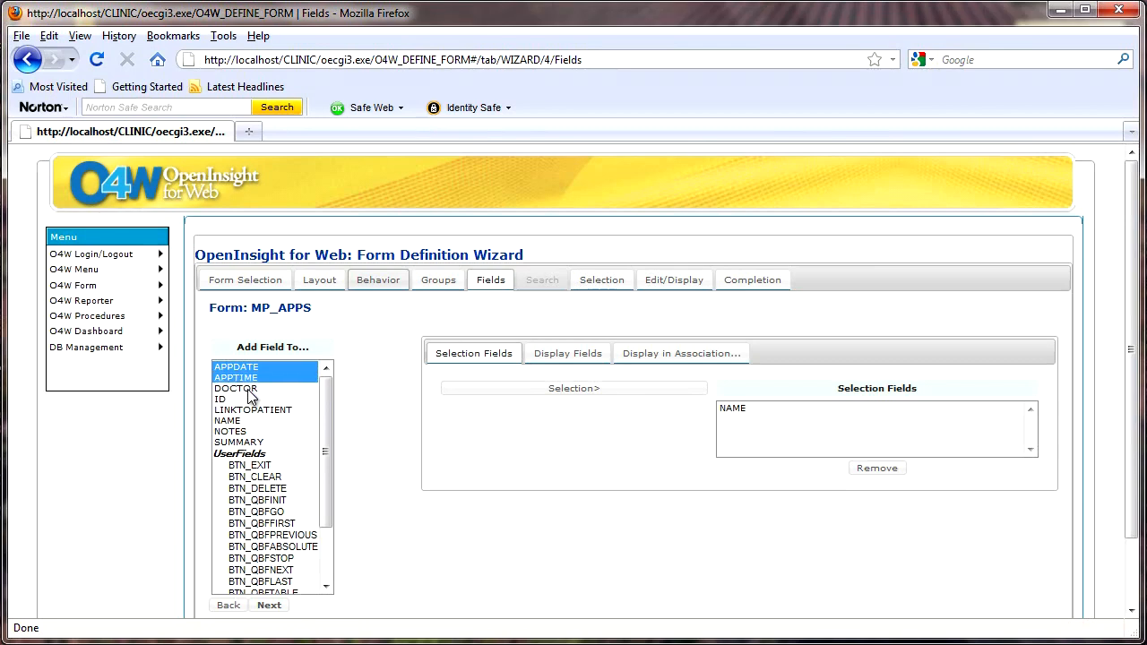
pyautogui.keyDown('ctrl'); pyautogui.click(248, 389); pyautogui.keyUp('ctrl')
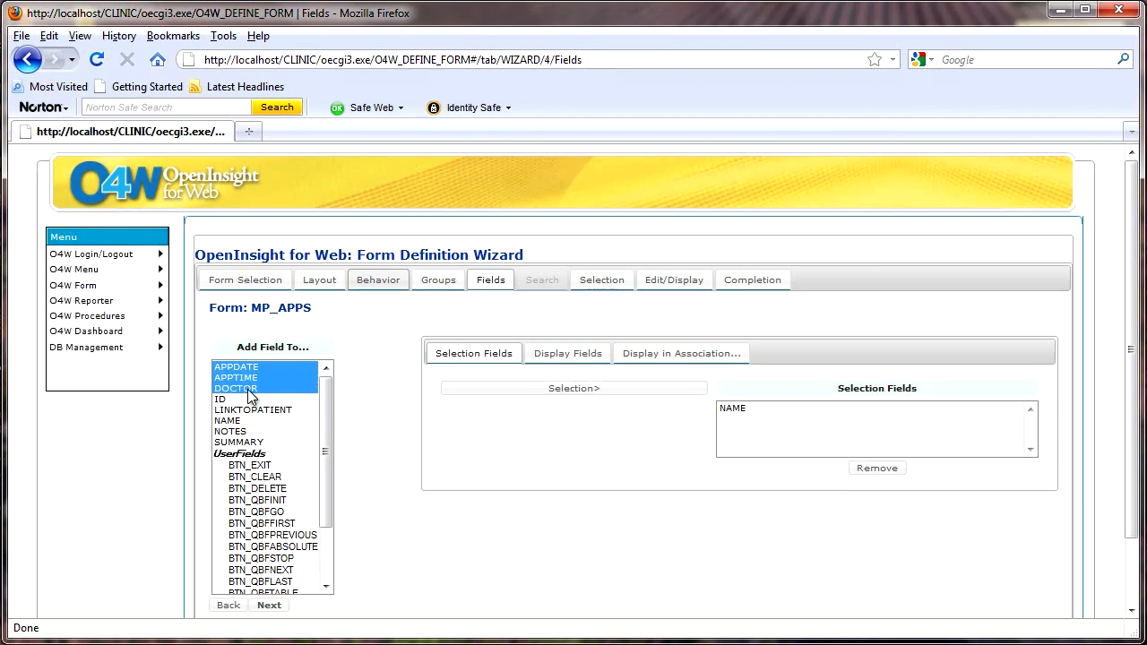
pyautogui.keyDown('ctrl'); pyautogui.click(251, 443); pyautogui.keyUp('ctrl')
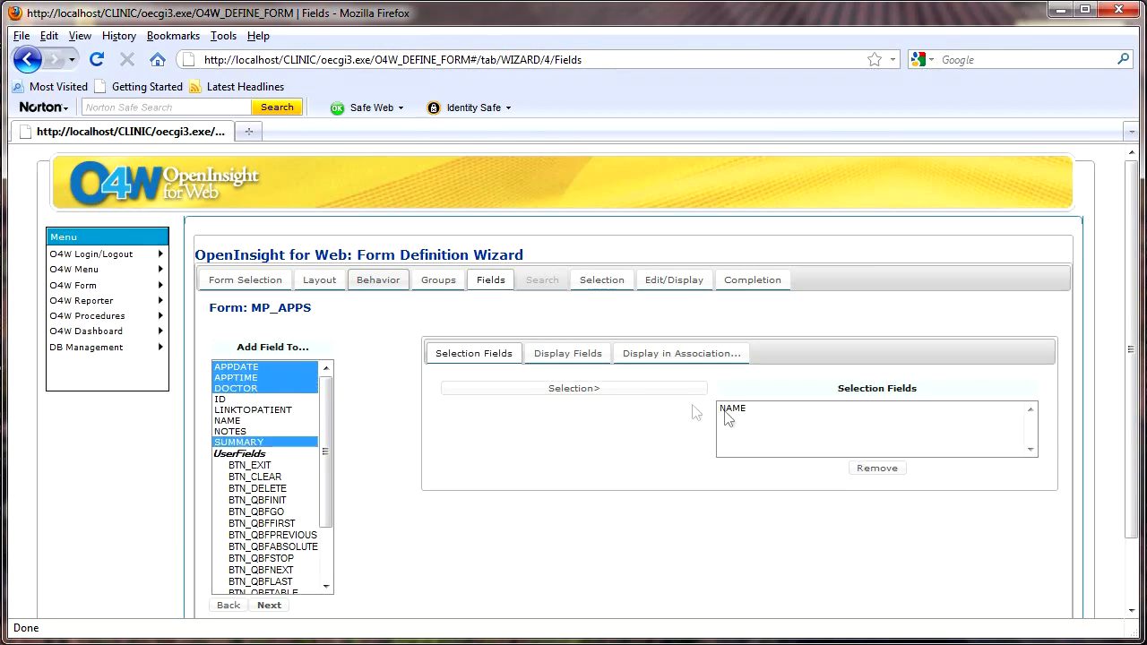
pyautogui.click(616, 390)
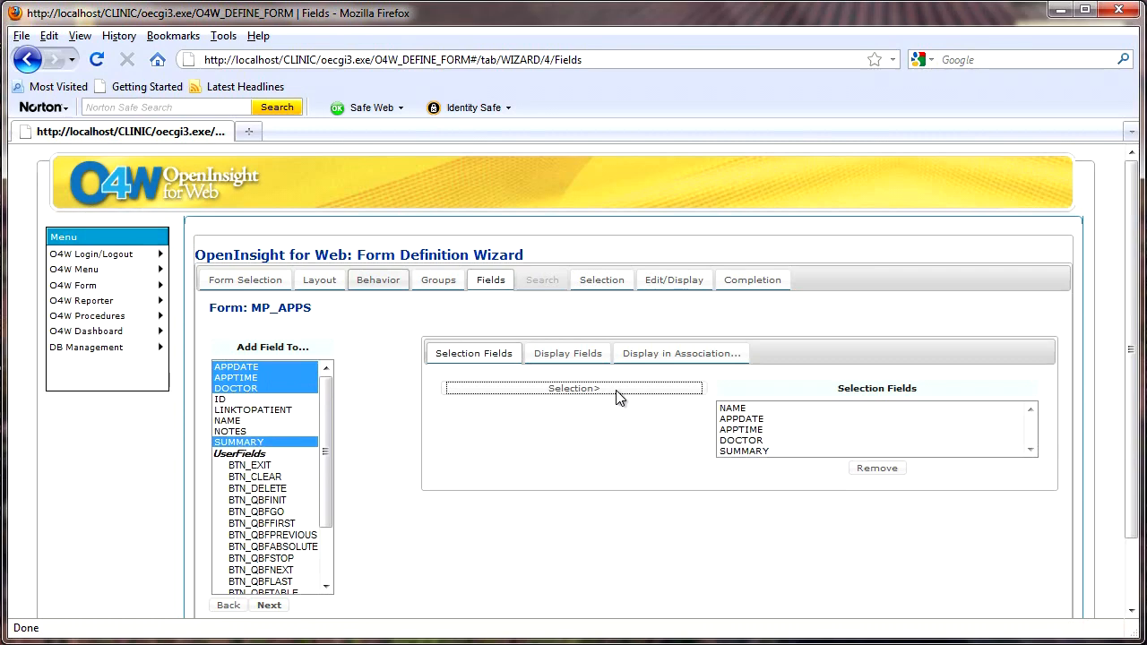
# Make APPDATE a date picker defaulting to the current date, and save its input settings
pyautogui.click(674, 280)
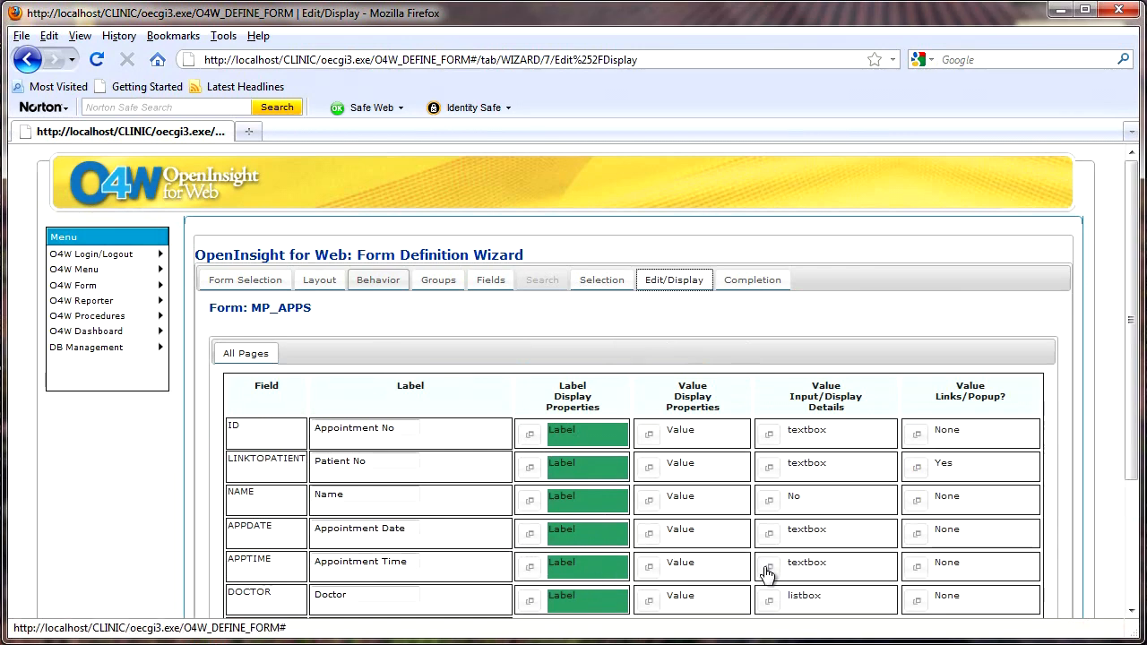
pyautogui.click(767, 537)
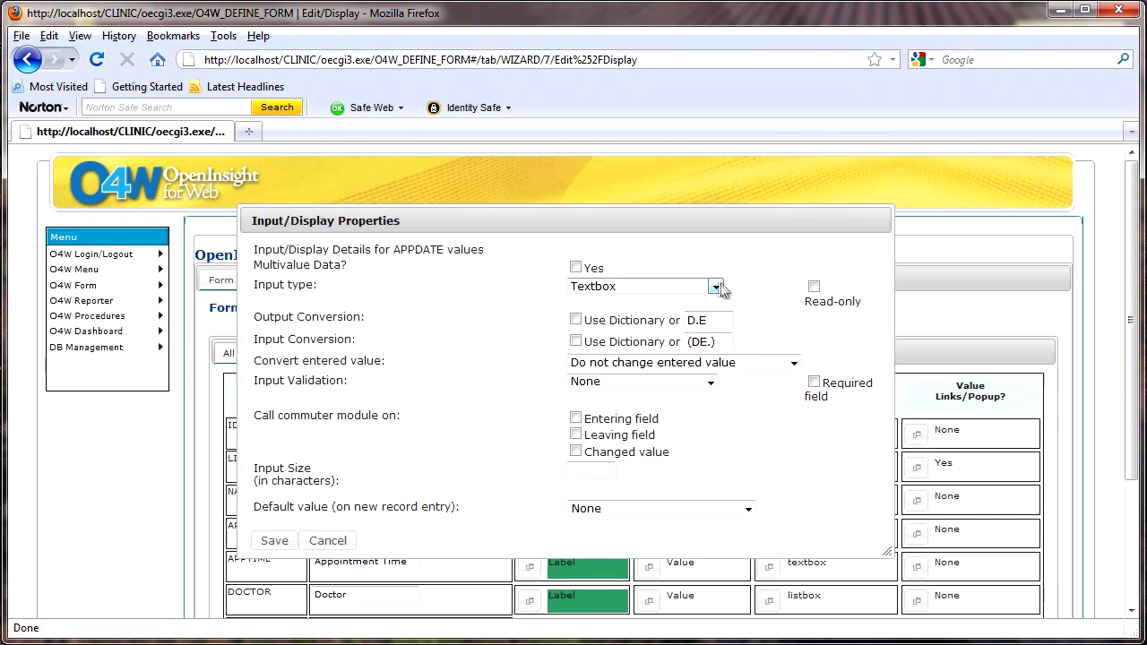
pyautogui.click(716, 287)
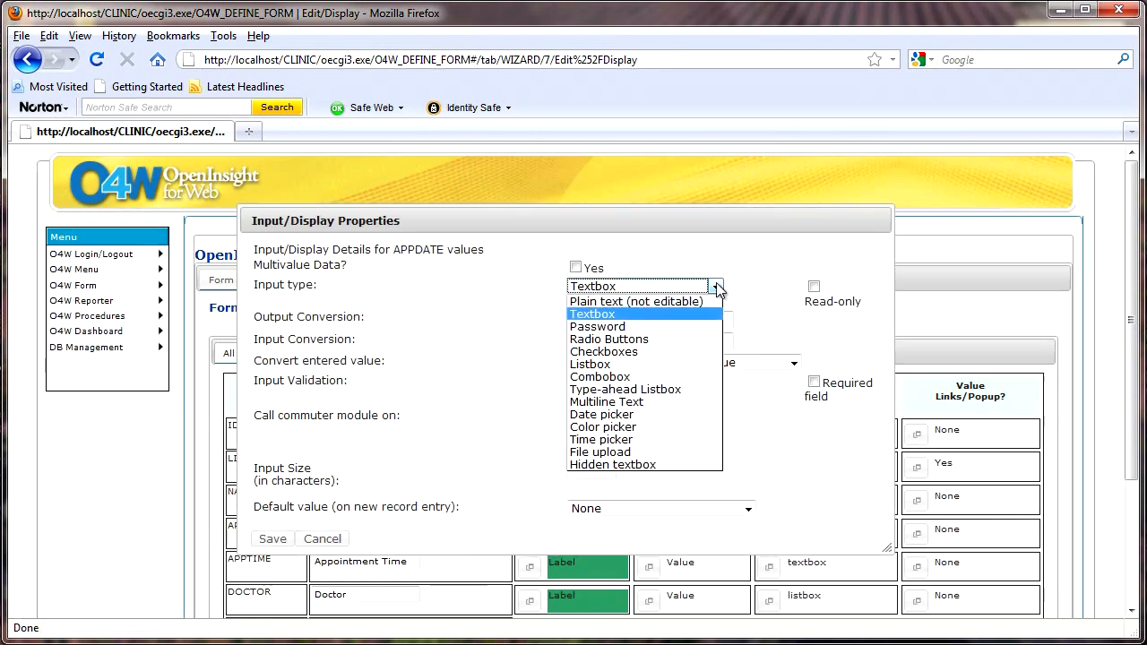
pyautogui.click(639, 418)
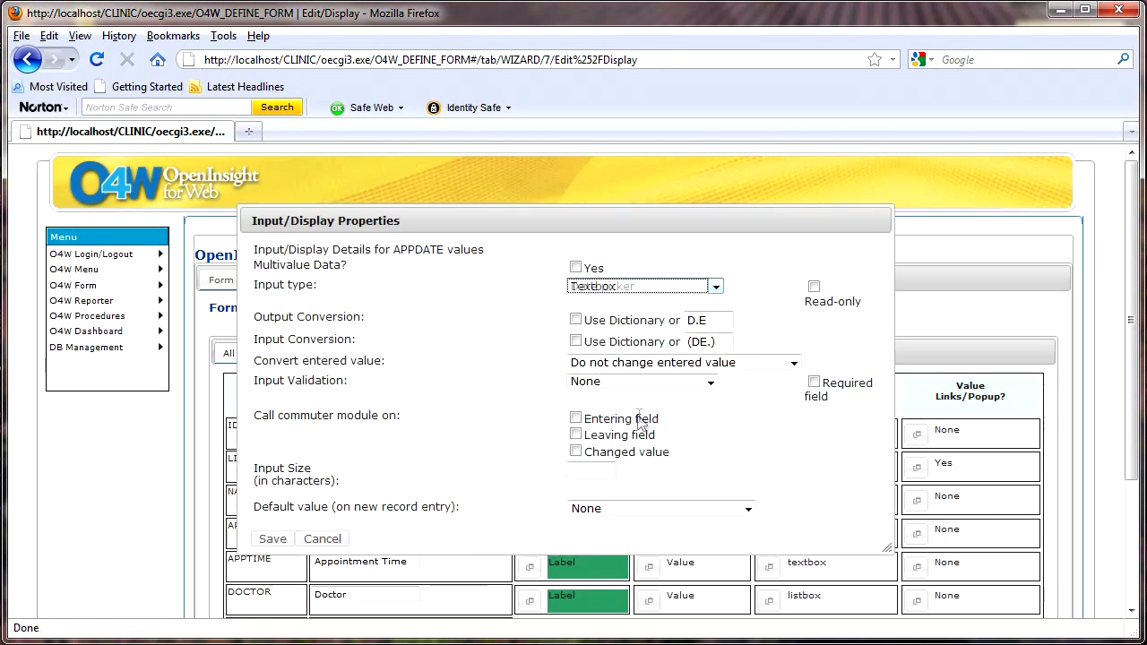
pyautogui.click(749, 509)
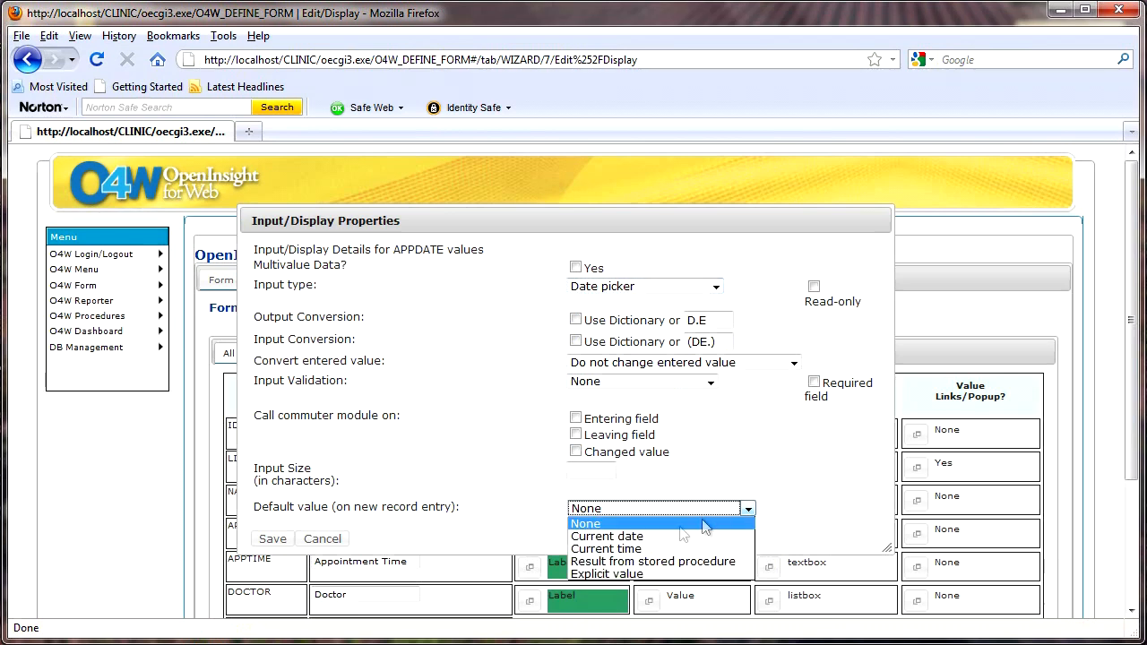
pyautogui.click(633, 538)
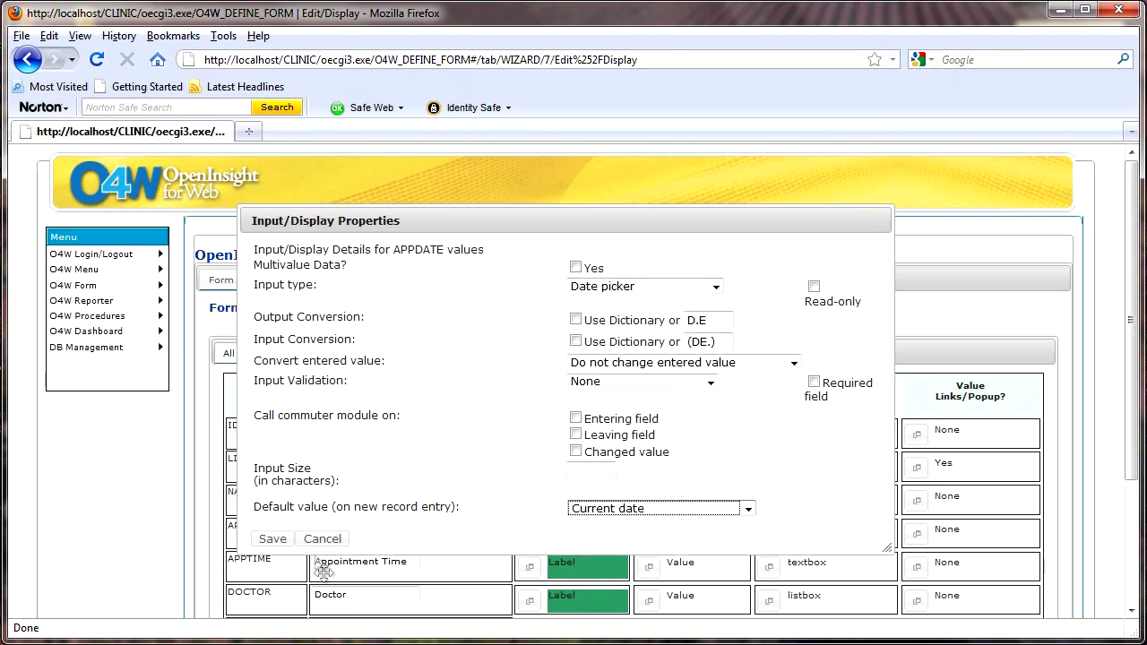
pyautogui.click(273, 540)
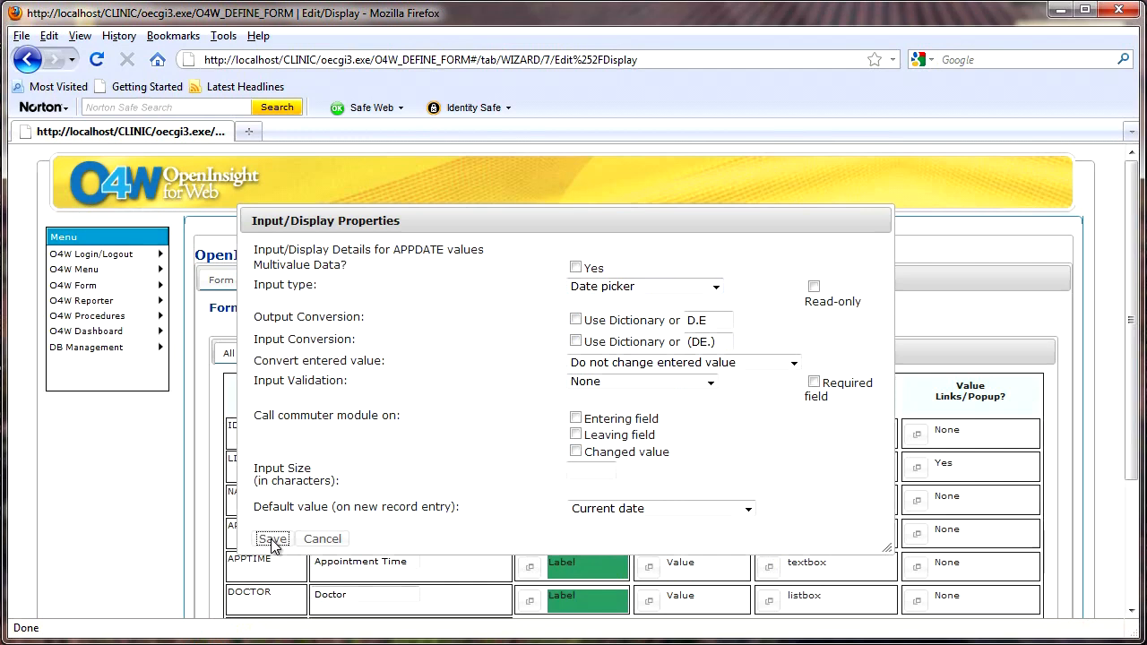
# Set APPTIME to a time picker with MTH output conversion, defaulting to the current time
pyautogui.click(758, 569)
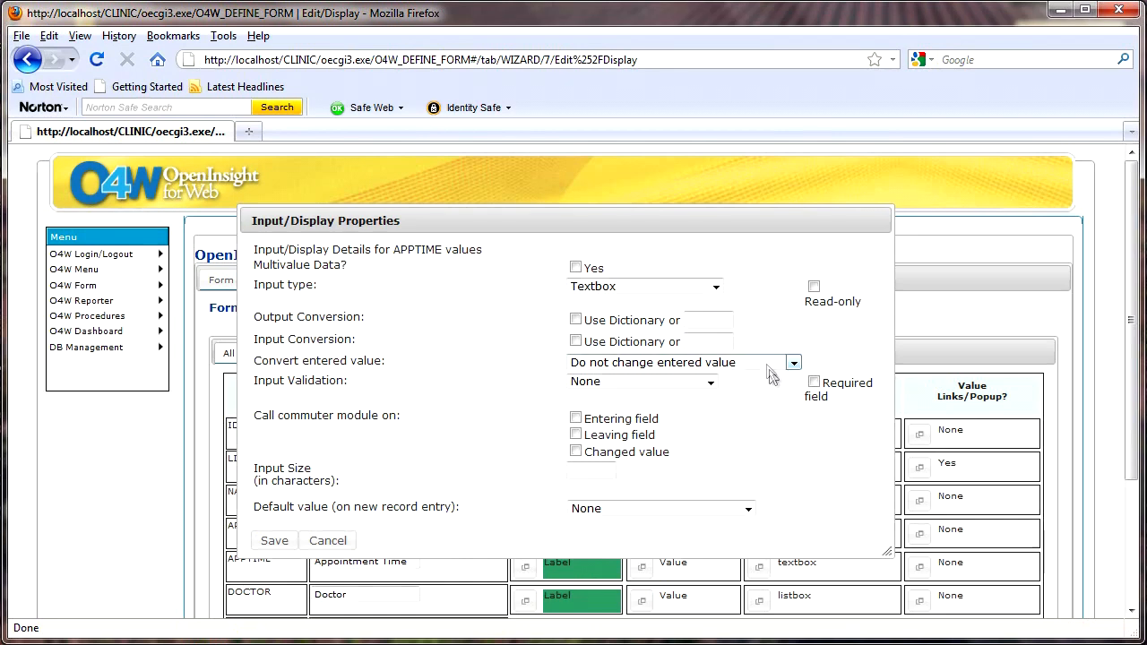
pyautogui.click(716, 287)
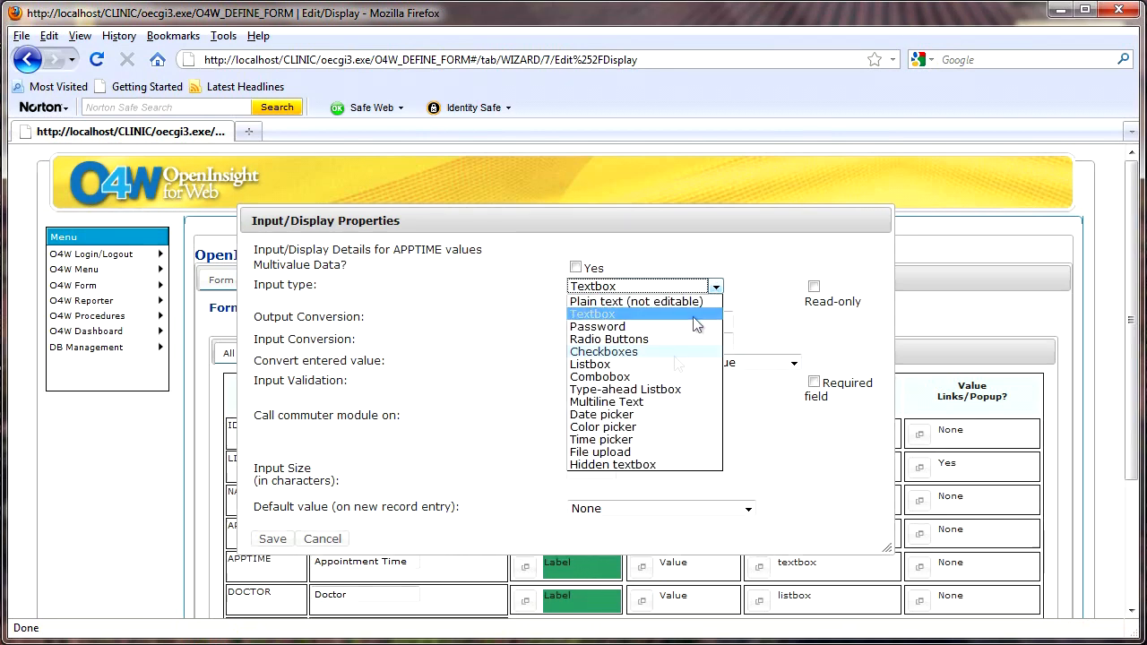
pyautogui.click(625, 441)
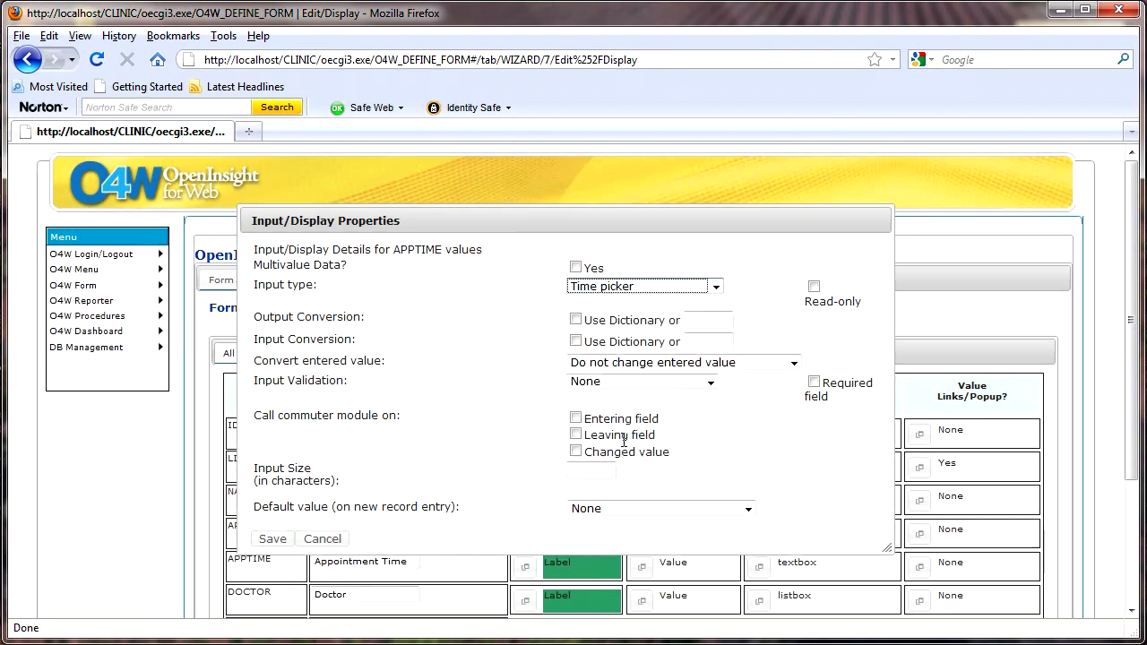
pyautogui.click(716, 321)
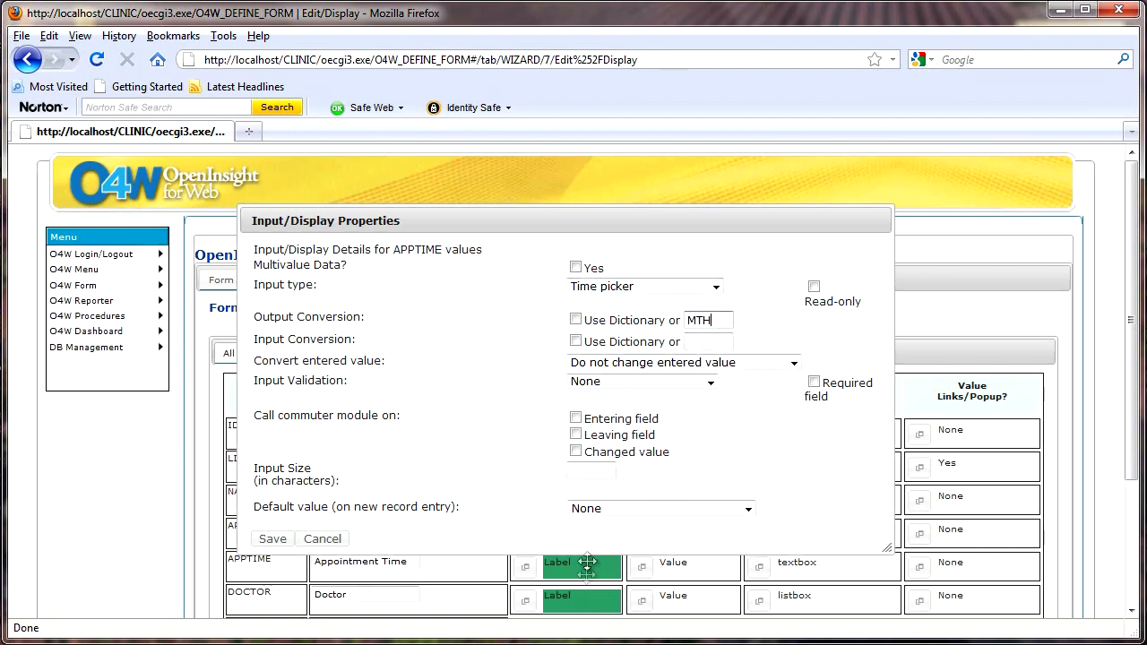
pyautogui.click(748, 509)
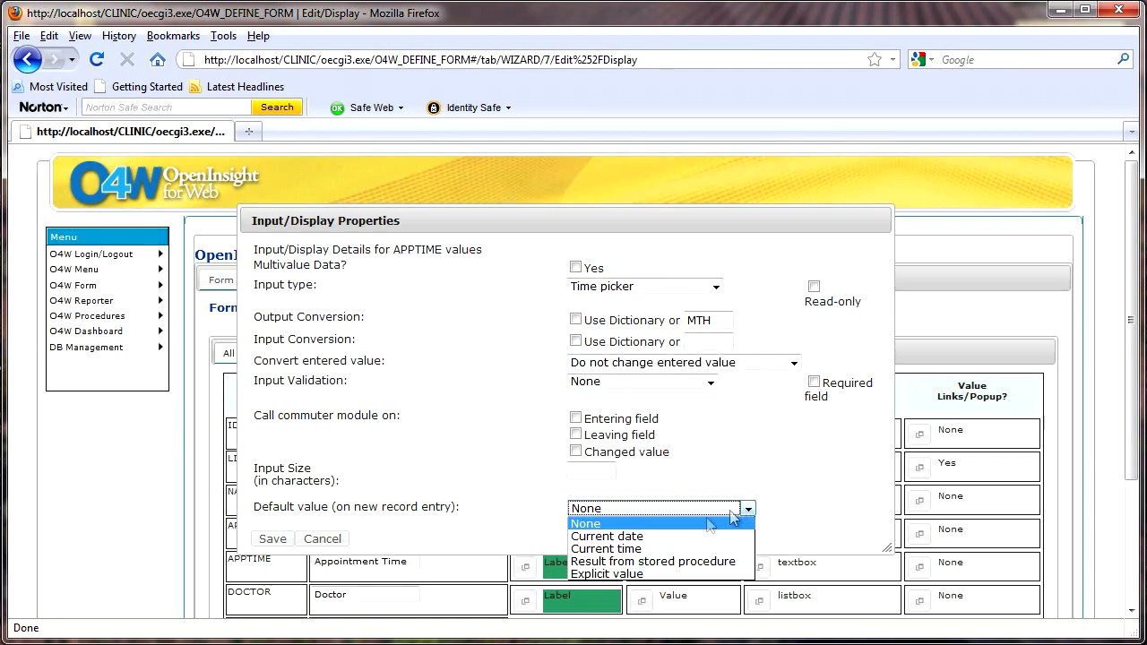
pyautogui.click(650, 549)
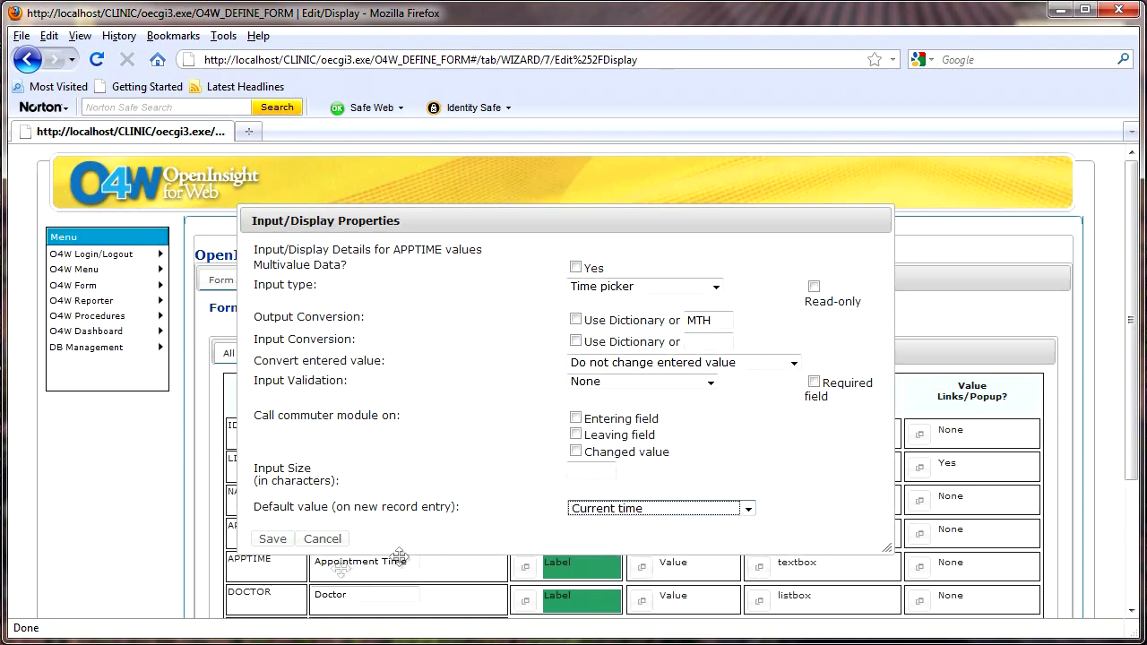
pyautogui.click(273, 541)
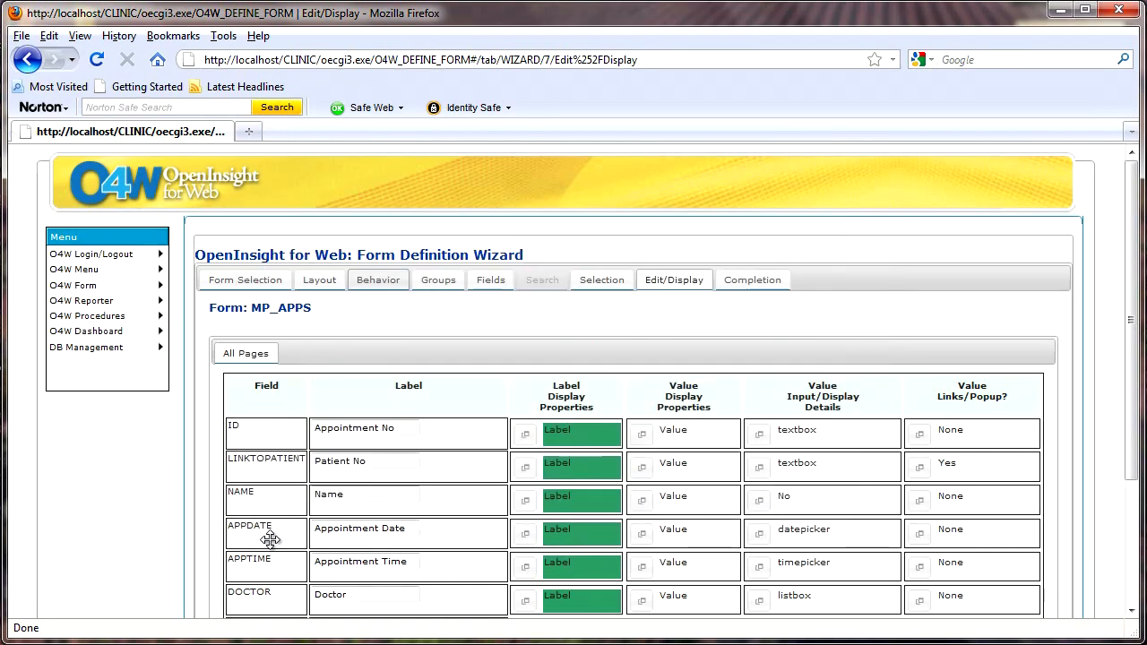
# Re-save the MP_APPS form definition and run it in a new tab
pyautogui.scroll(-4, 791, 322)
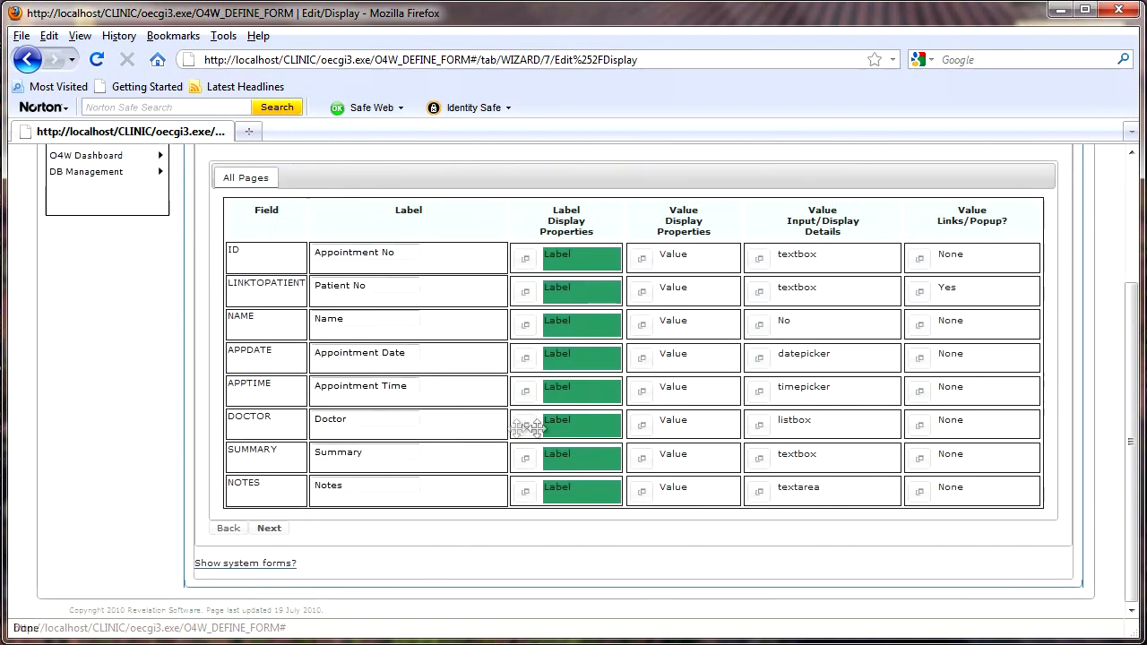
pyautogui.click(269, 528)
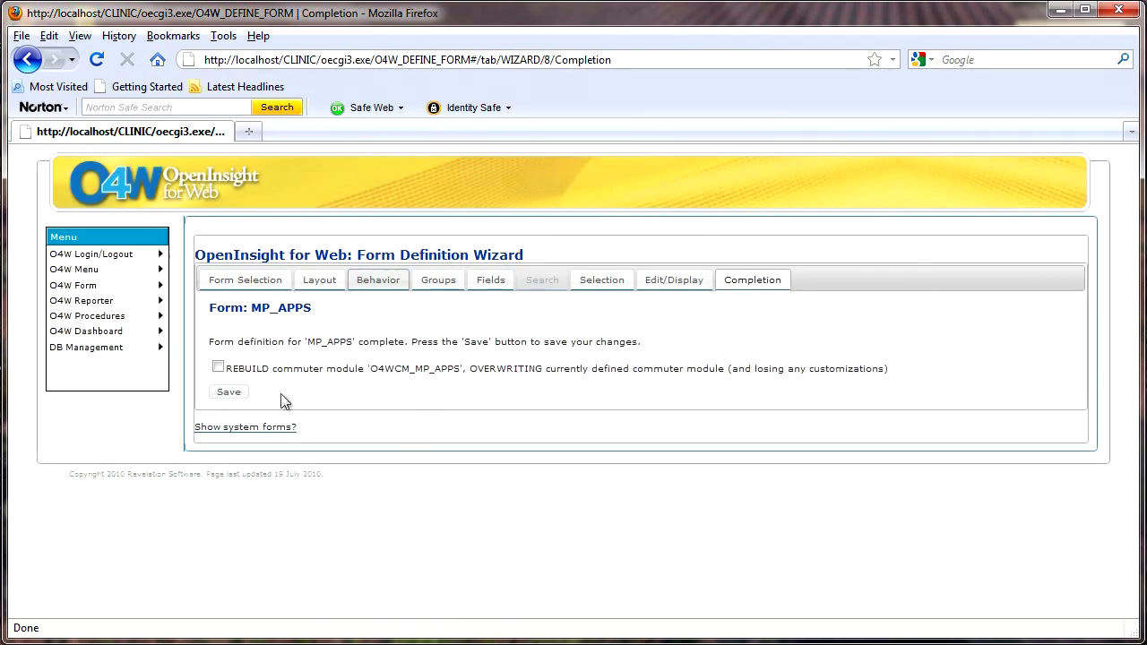
pyautogui.click(229, 393)
pyautogui.click(250, 357)
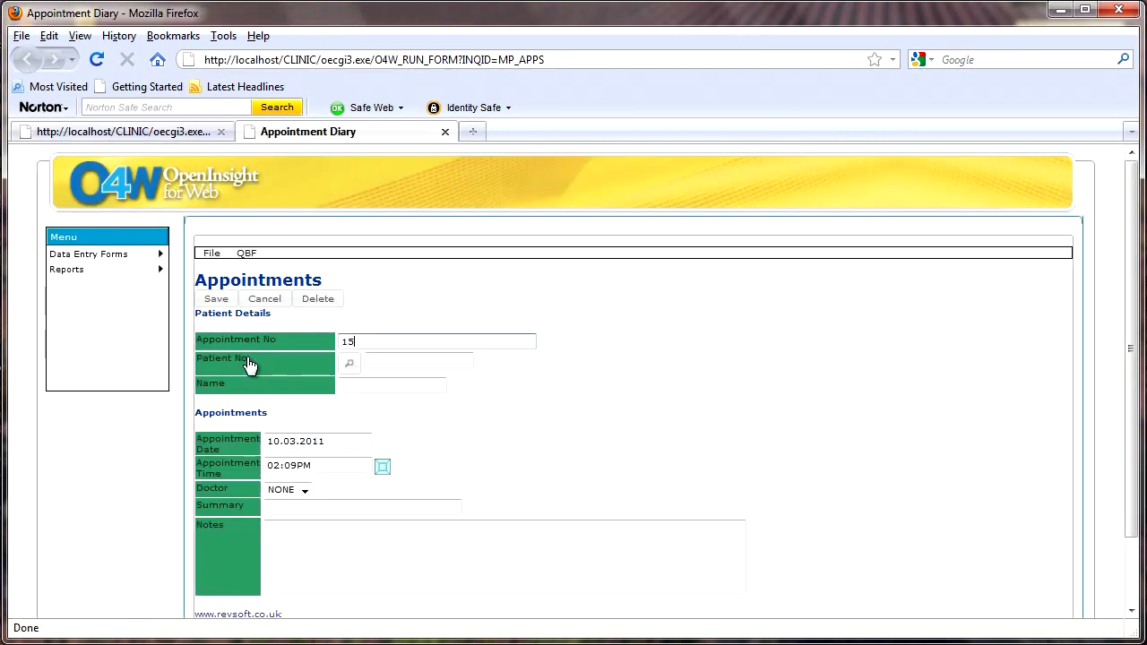
pyautogui.click(248, 259)
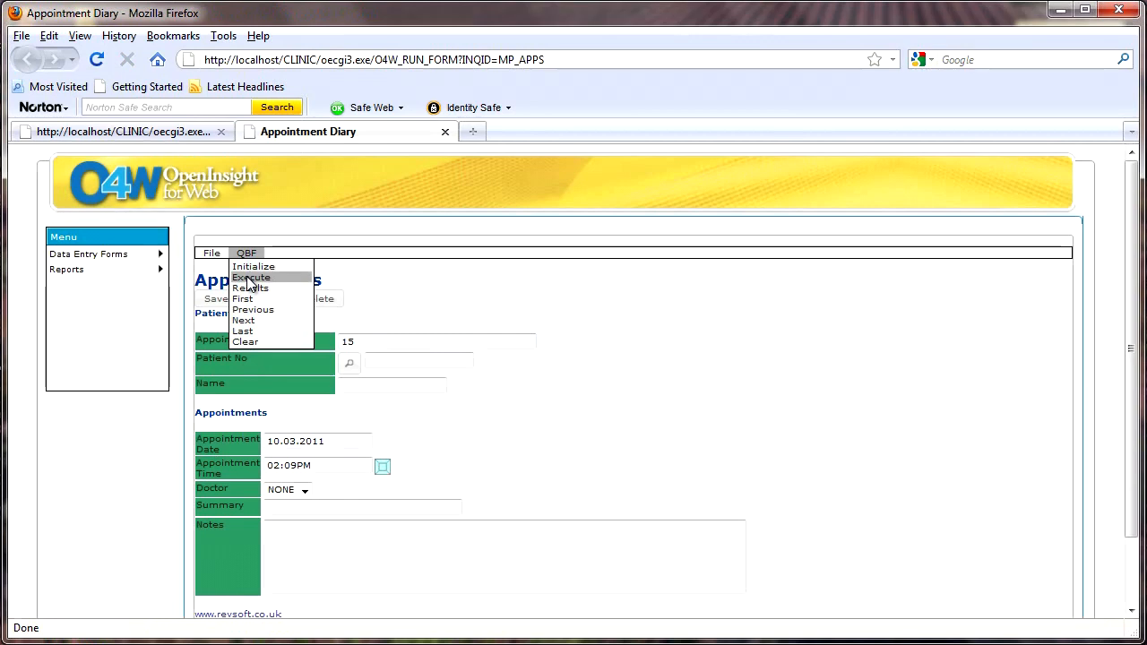
# Query appointments with Appointment No >5 and load record 6 from the results
pyautogui.click(253, 267)
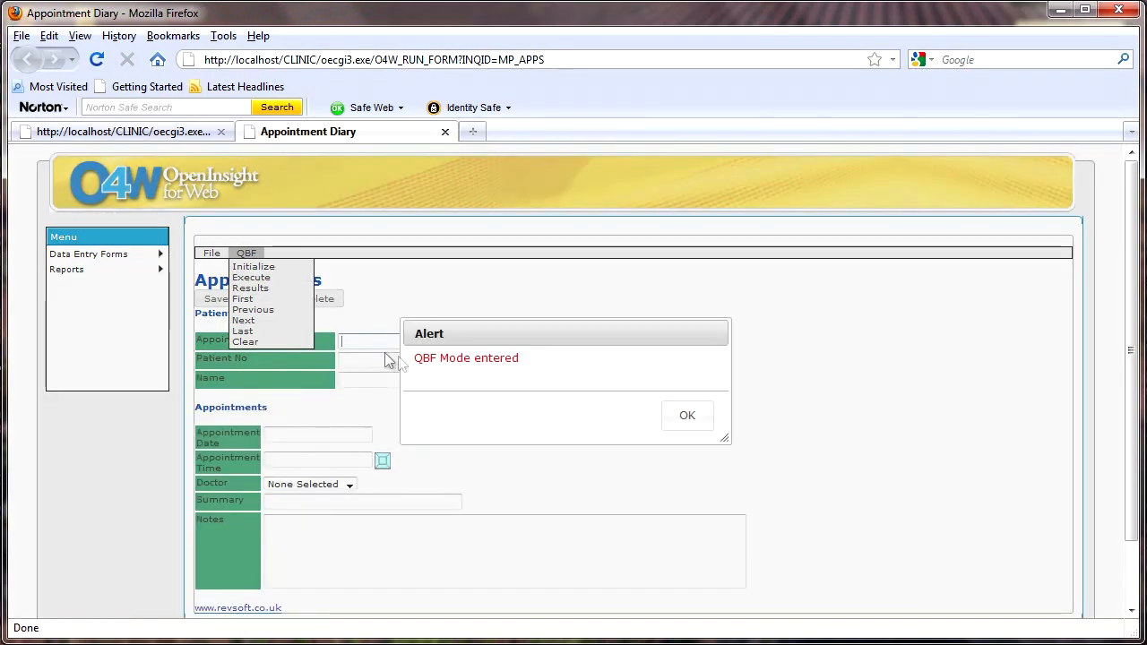
pyautogui.click(684, 417)
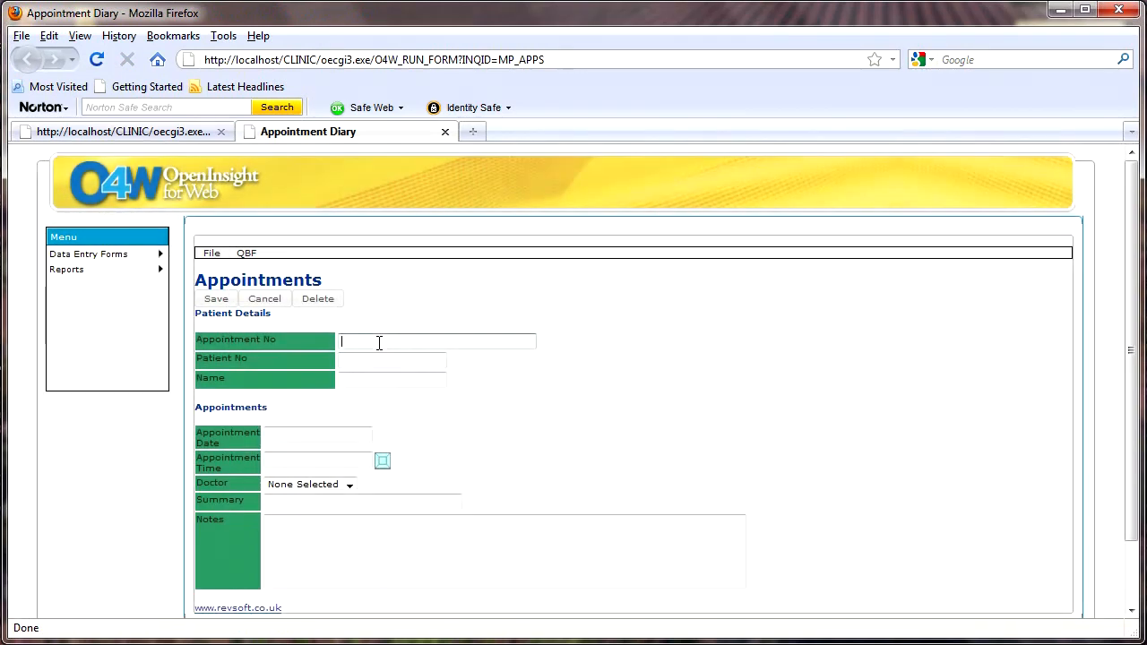
pyautogui.write('>5')
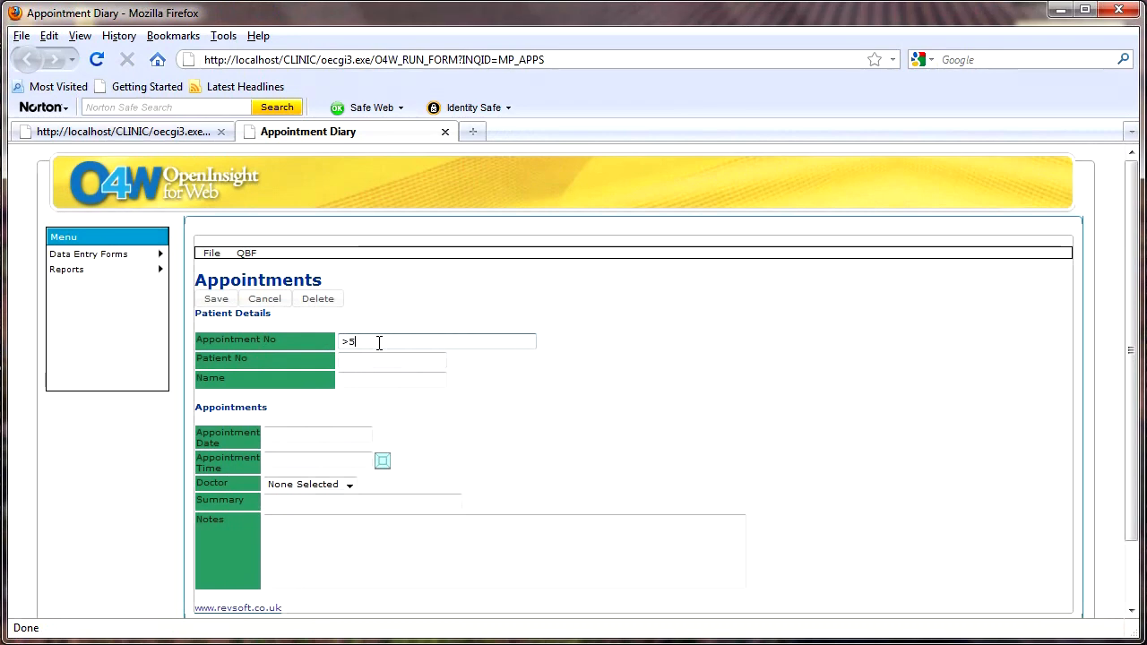
pyautogui.click(244, 254)
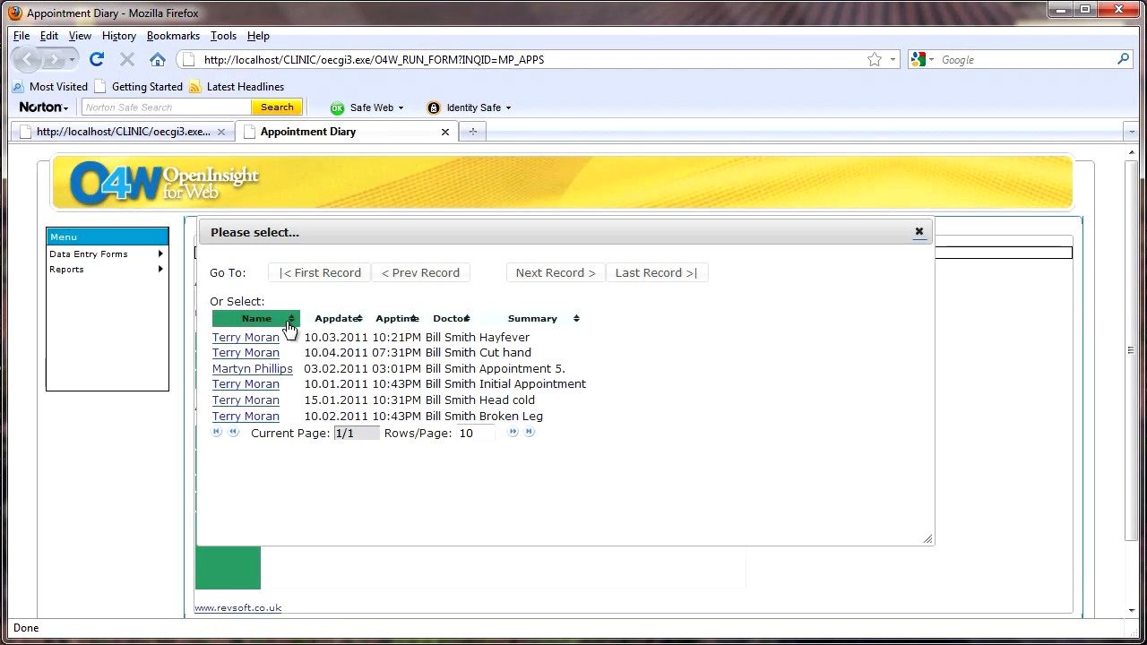
pyautogui.click(260, 371)
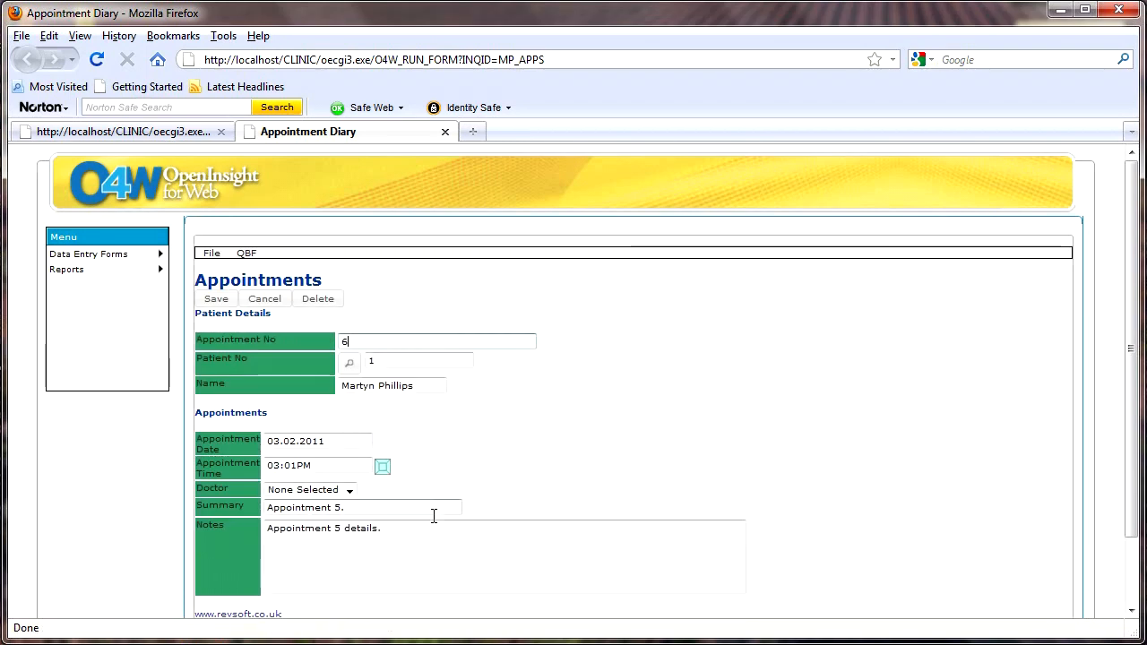
# Change appointment 6 to date 10.3.2011 and time 02:09PM using the date and time pickers
pyautogui.click(334, 440)
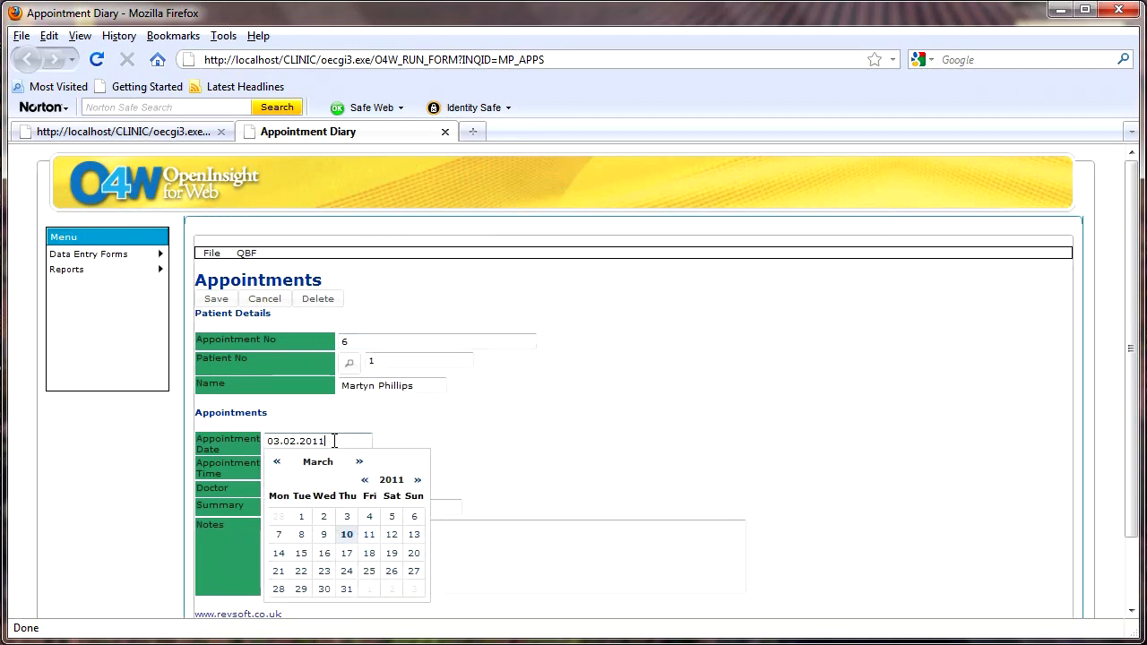
pyautogui.click(346, 535)
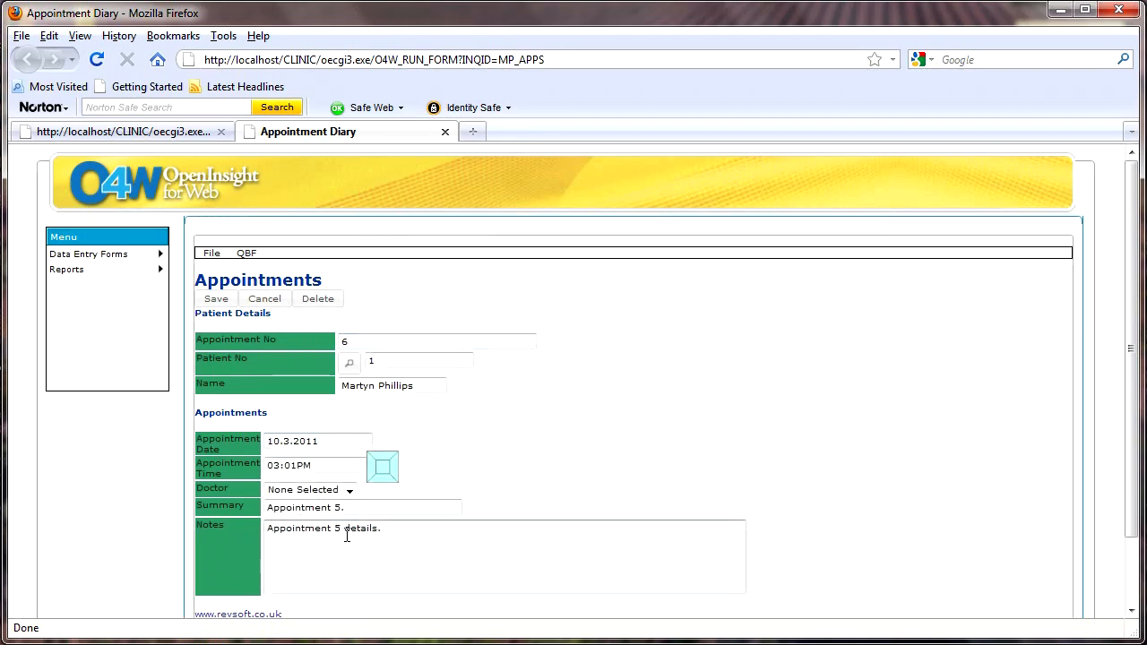
pyautogui.click(383, 467)
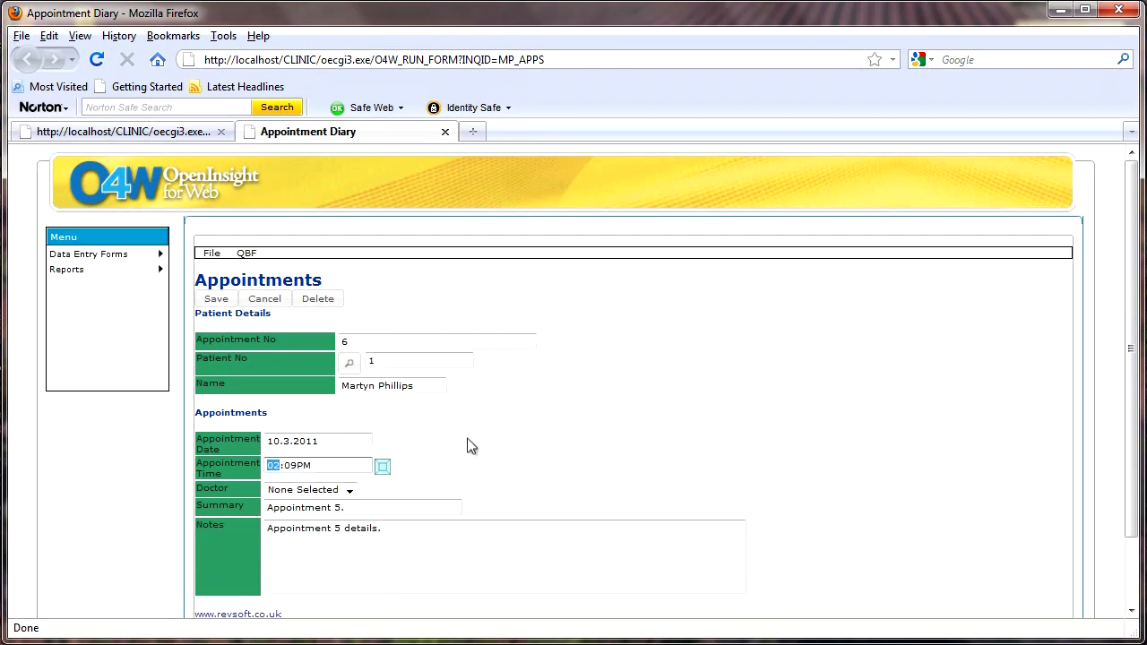
pyautogui.scroll(-2, 473, 448)
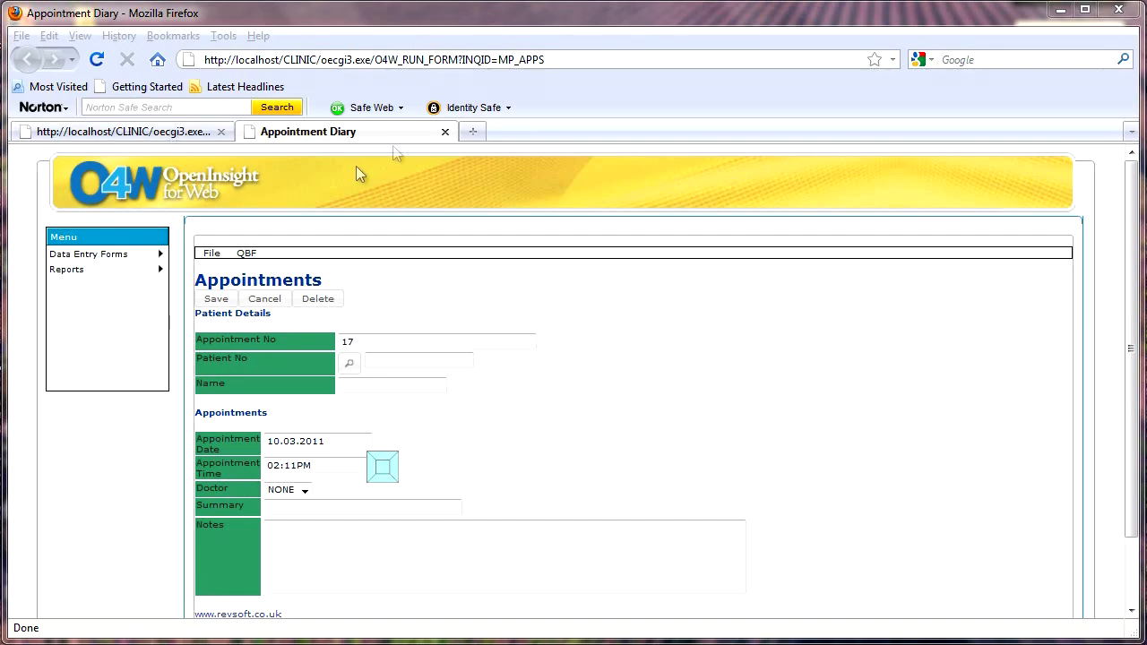
# Close the running form and change the NOTES textarea width from 100 to 75
pyautogui.click(446, 132)
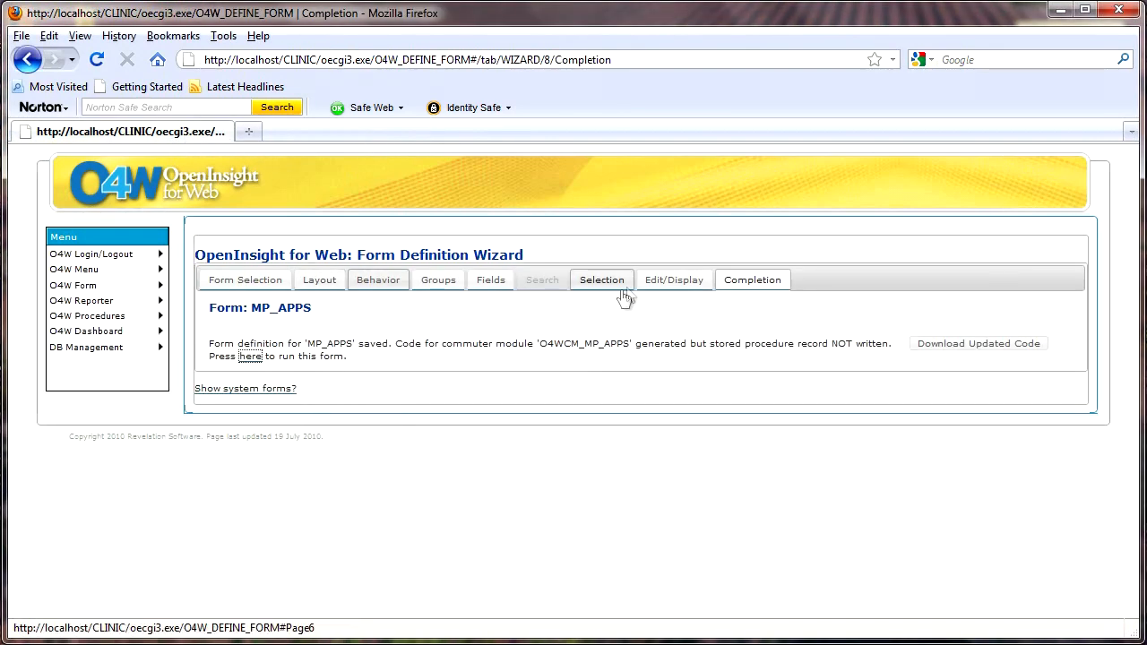
pyautogui.click(657, 279)
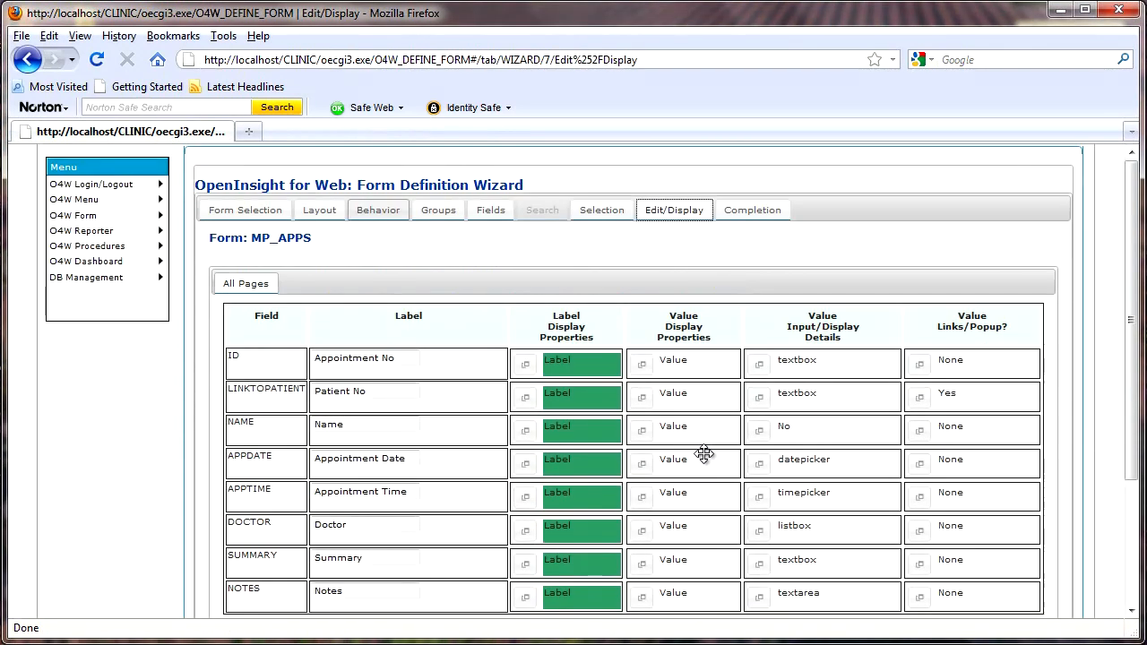
pyautogui.scroll(-3, 627, 376)
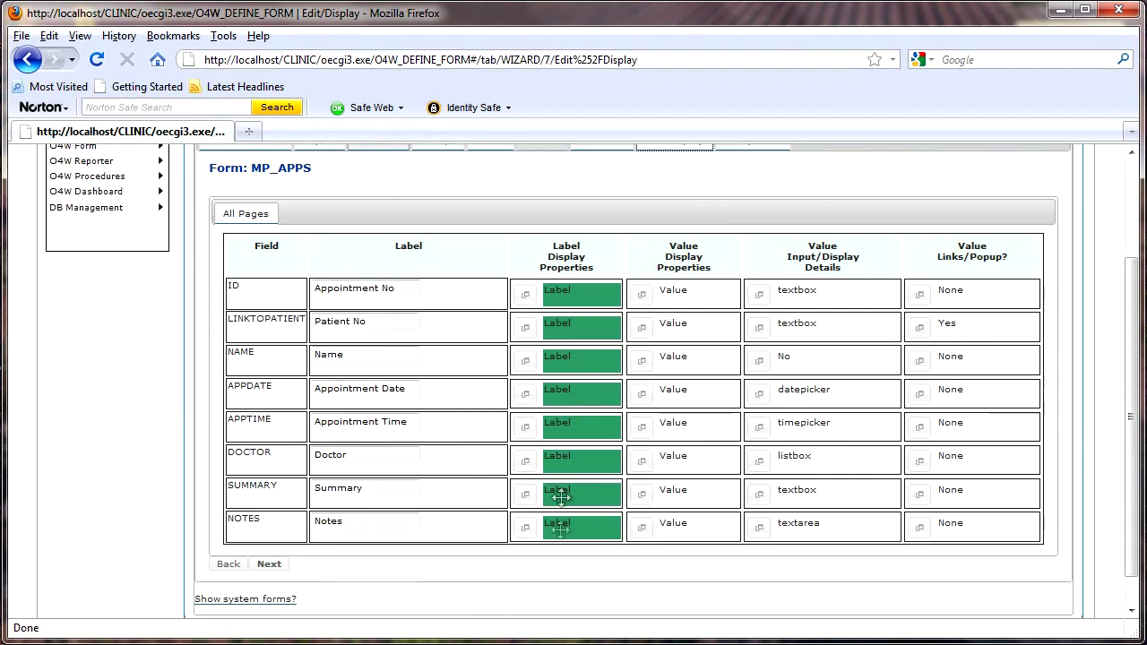
pyautogui.click(760, 531)
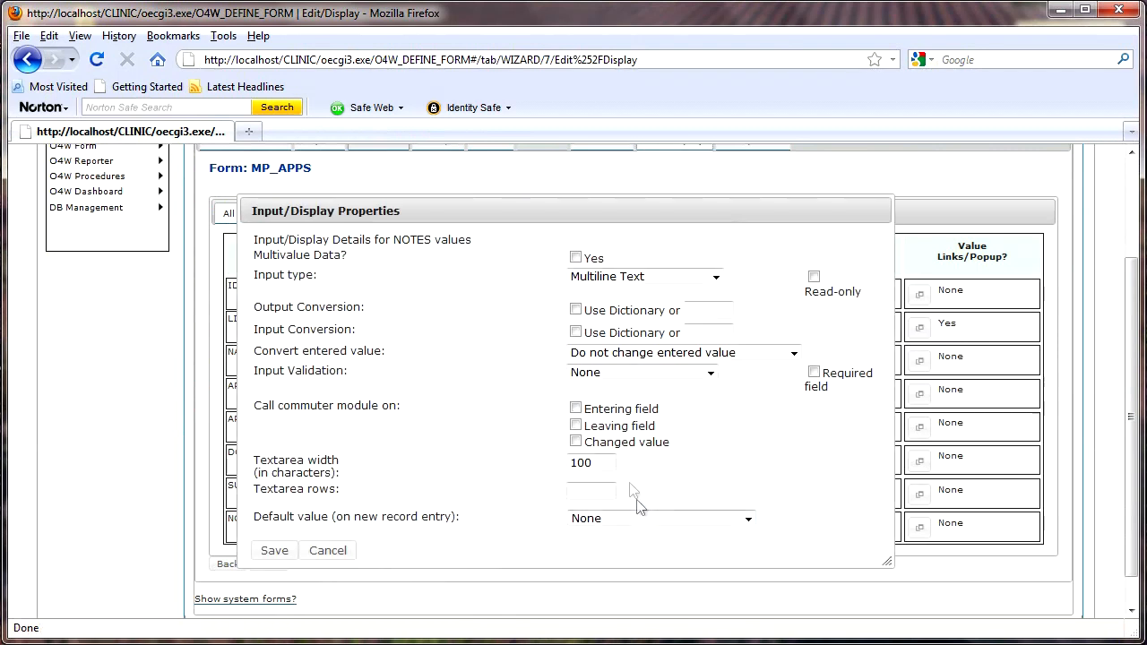
pyautogui.moveTo(603, 462); pyautogui.dragTo(550, 466)
pyautogui.write('75')
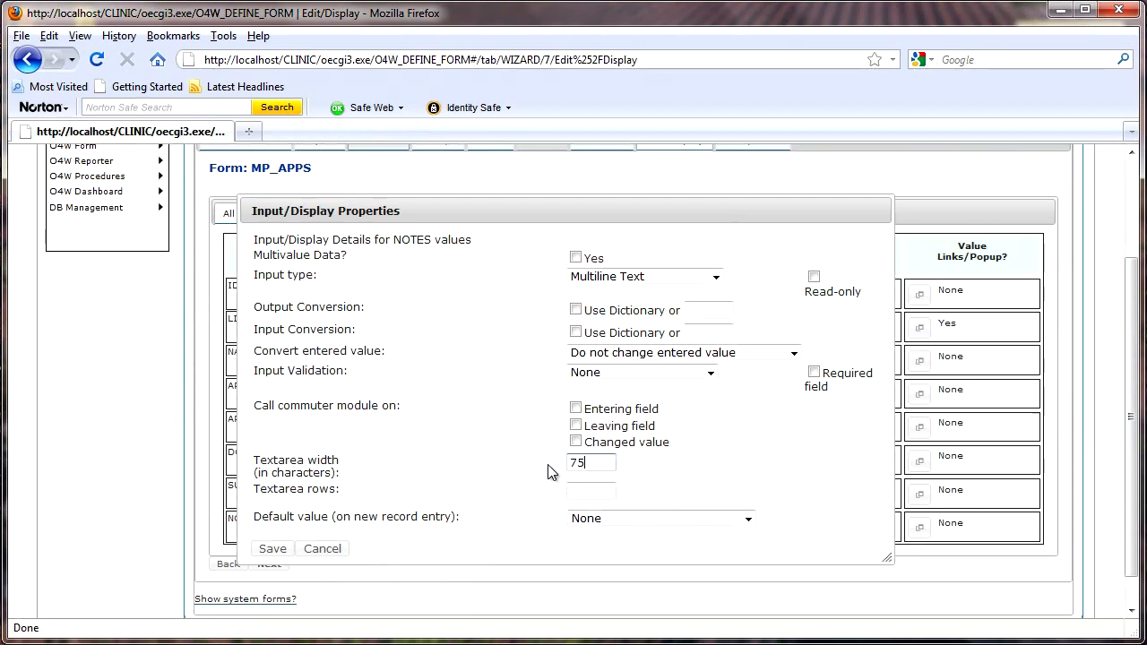
pyautogui.click(273, 550)
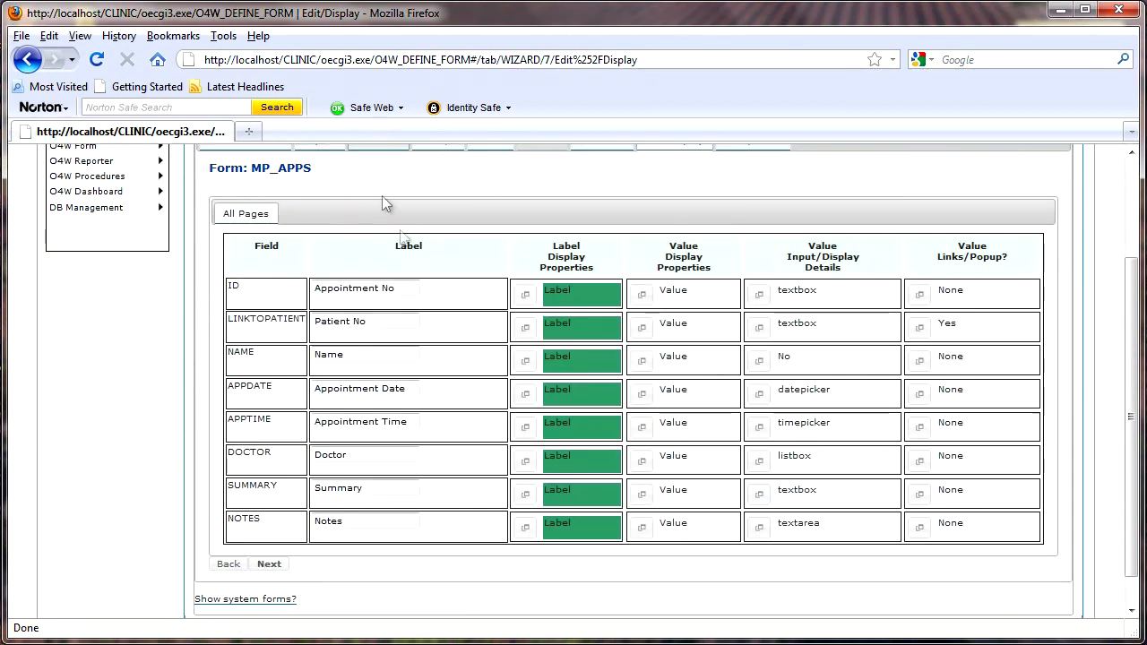
# Save the updated MP_APPS form definition from the Completion step
pyautogui.scroll(3, 384, 205)
pyautogui.click(751, 283)
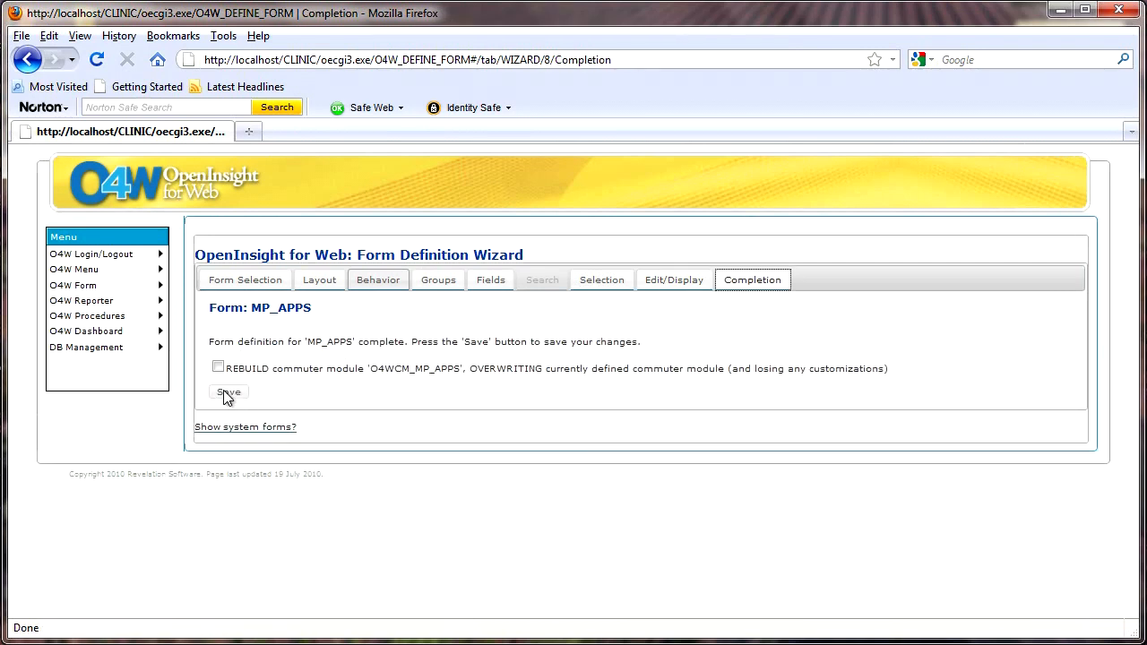
pyautogui.click(226, 395)
# Run the saved Appointments form in a new tab and check the Doctor choices
pyautogui.click(251, 360)
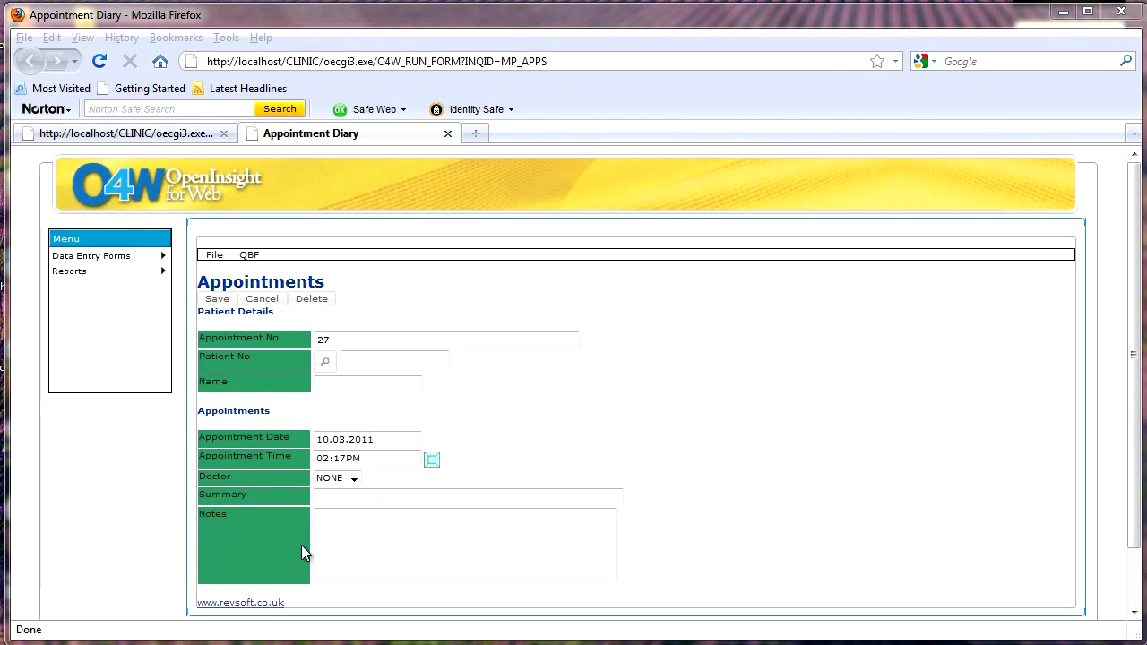
pyautogui.click(353, 481)
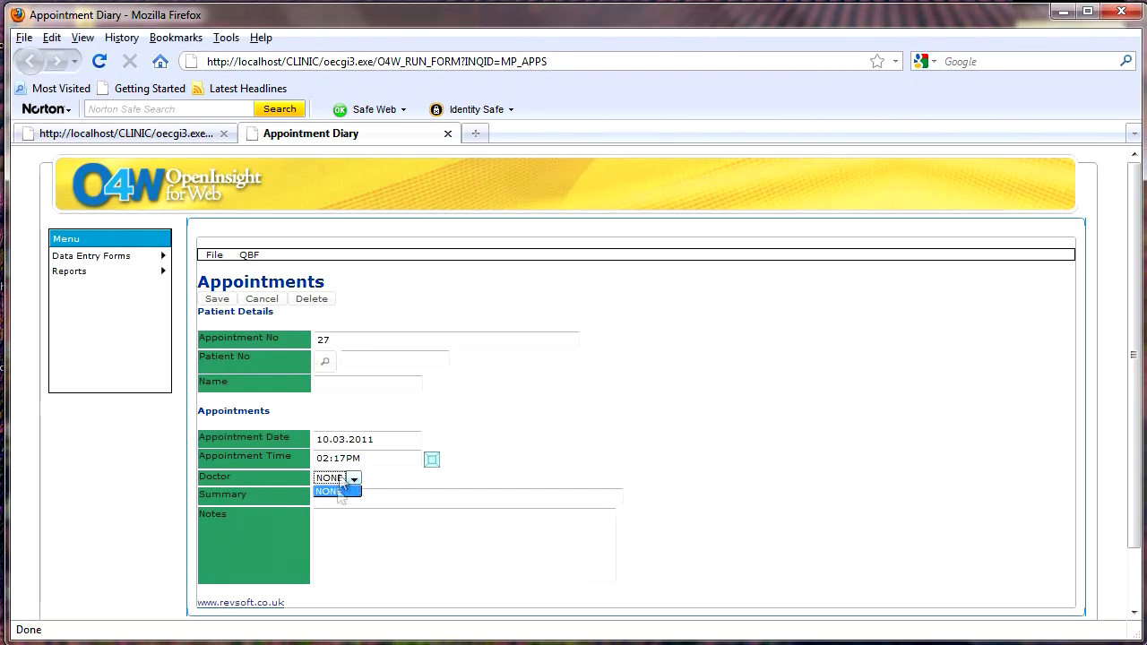